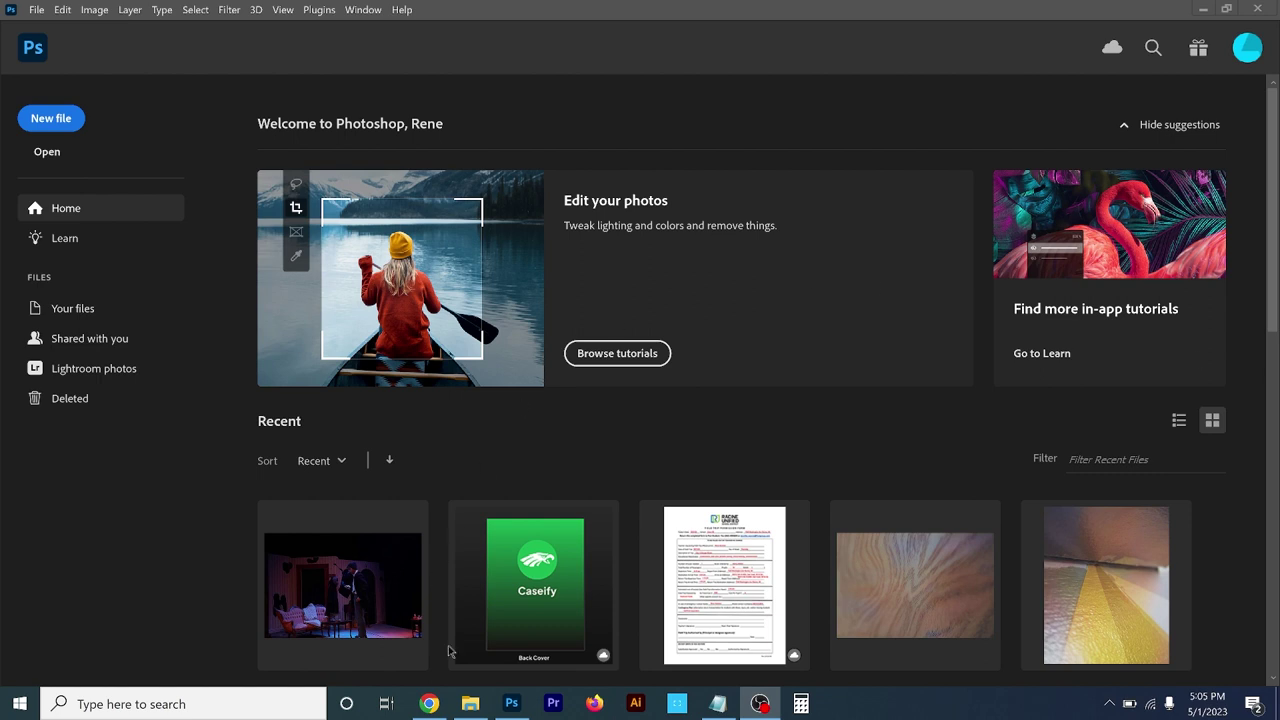
# - Open the photo DSC08807.JPG from the desktop's First Edits folder in Photoshop
pyautogui.click(478, 703)
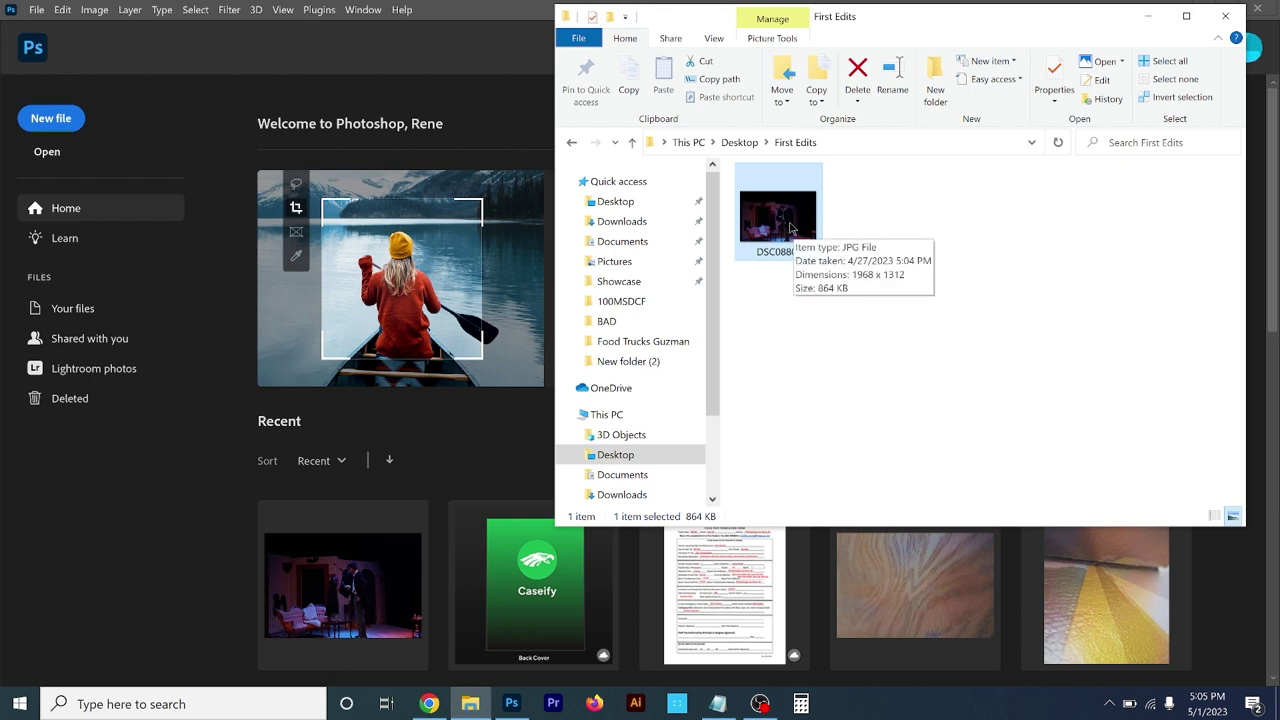
pyautogui.moveTo(790, 228); pyautogui.dragTo(470, 272)
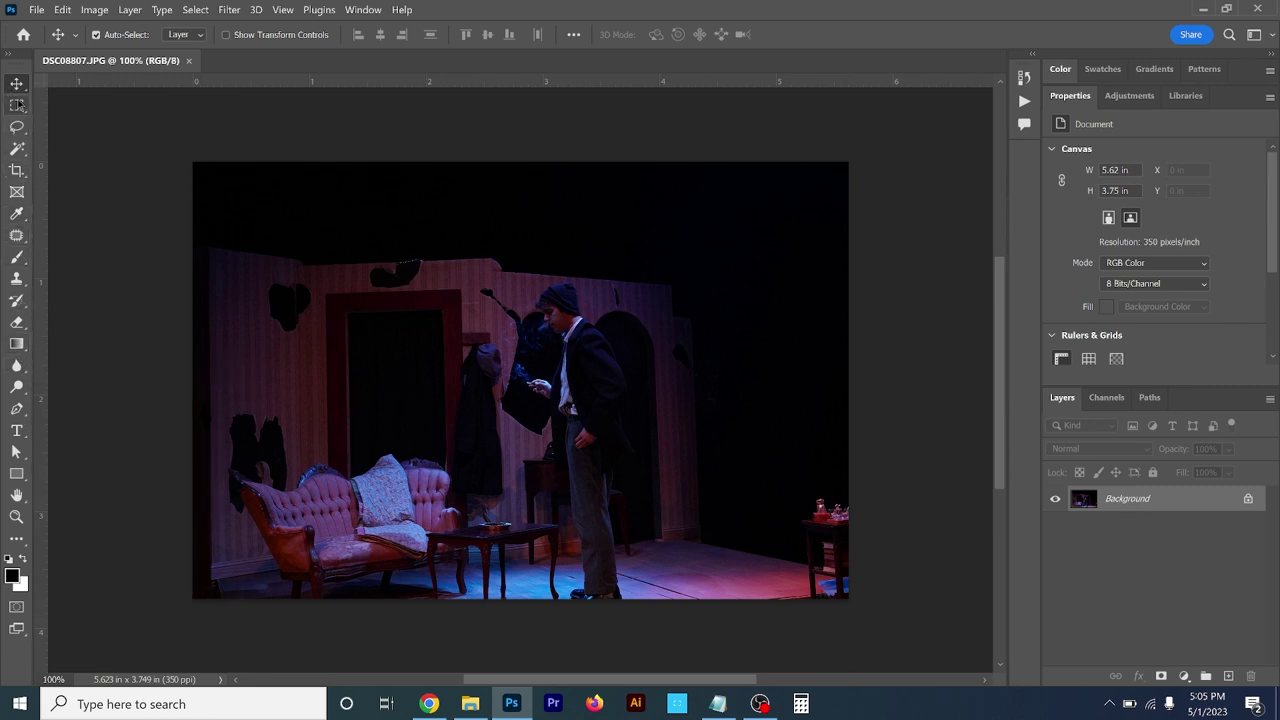
pyautogui.click(19, 87)
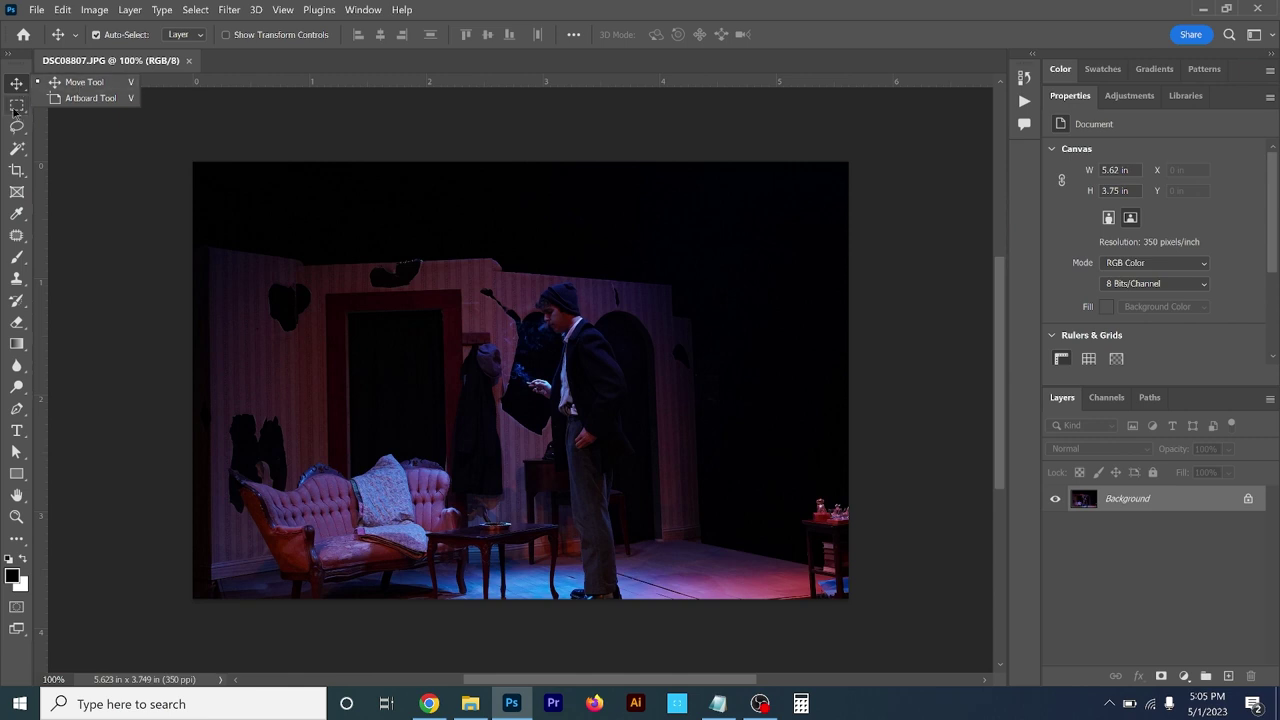
pyautogui.click(15, 112)
pyautogui.click(15, 112)
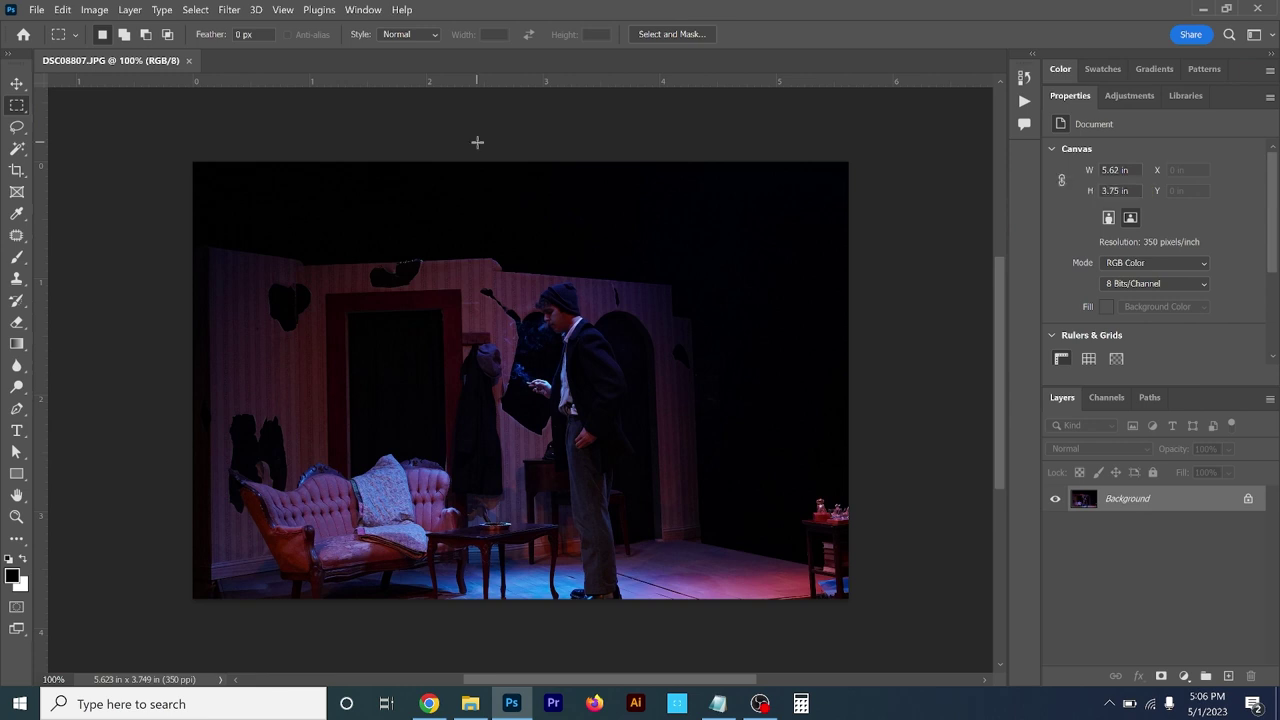
# - Reset the Essentials workspace to its default layout
pyautogui.click(370, 11)
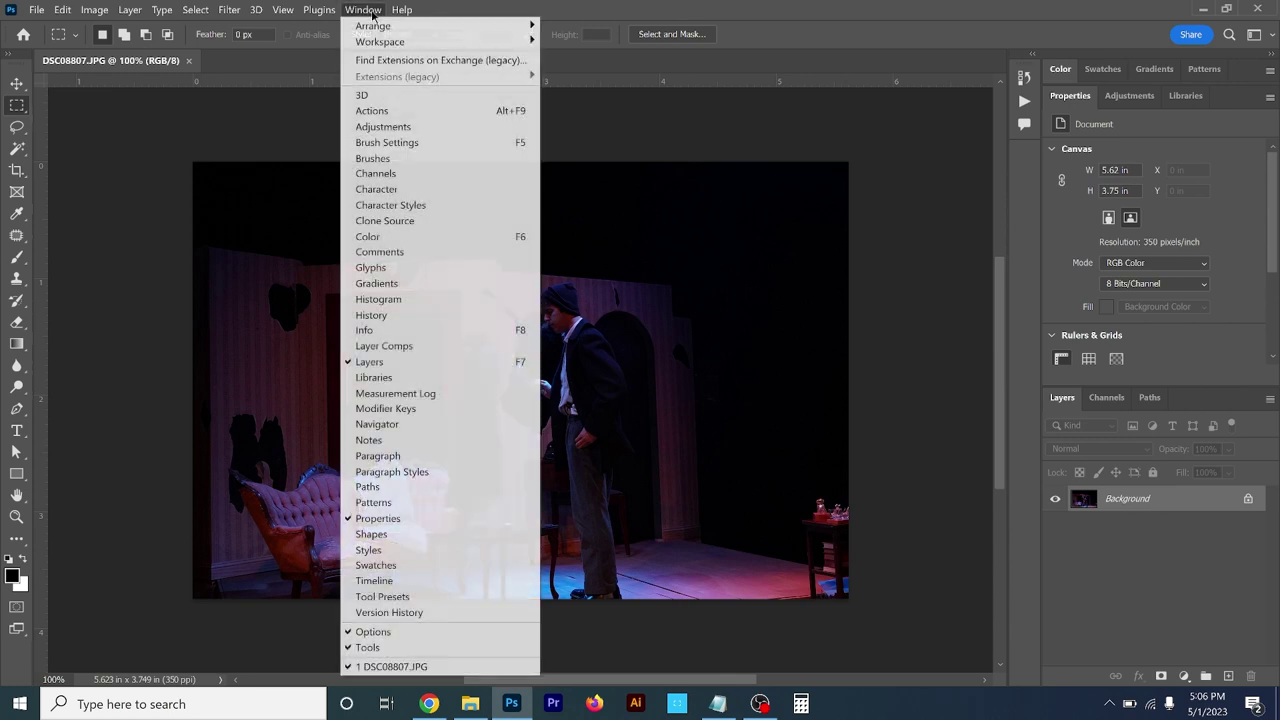
pyautogui.moveTo(375, 43)
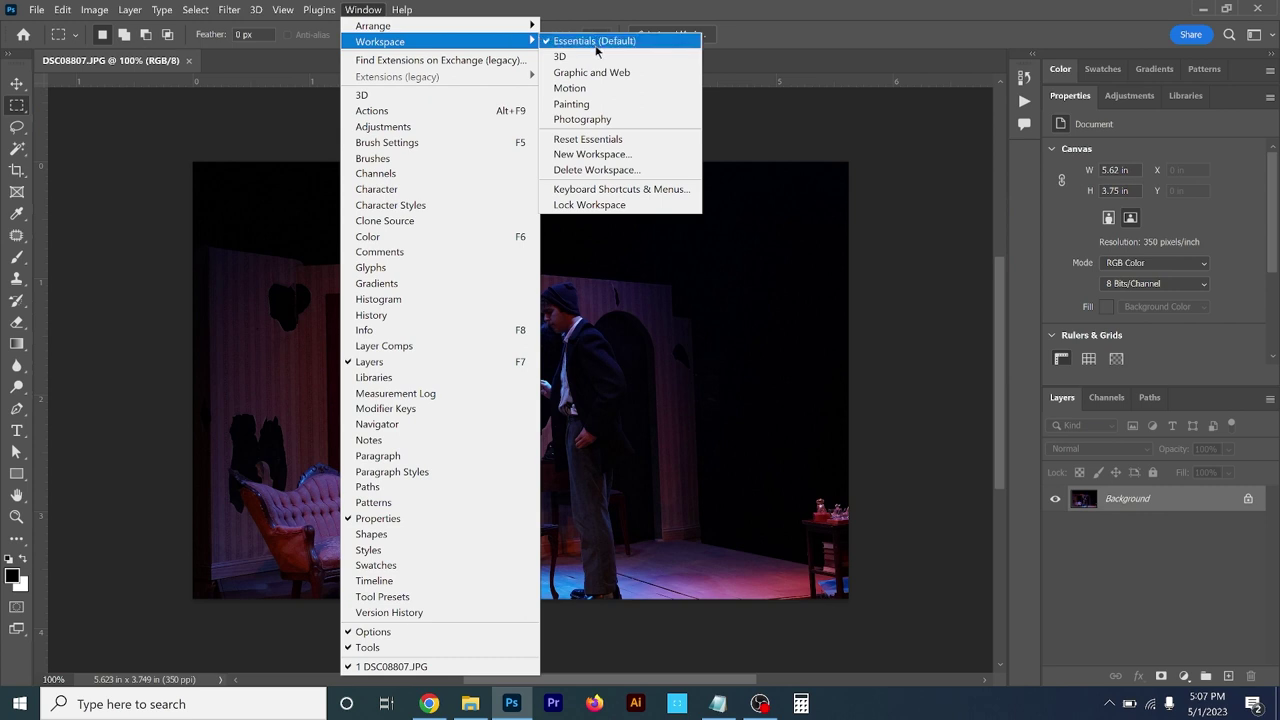
pyautogui.click(594, 145)
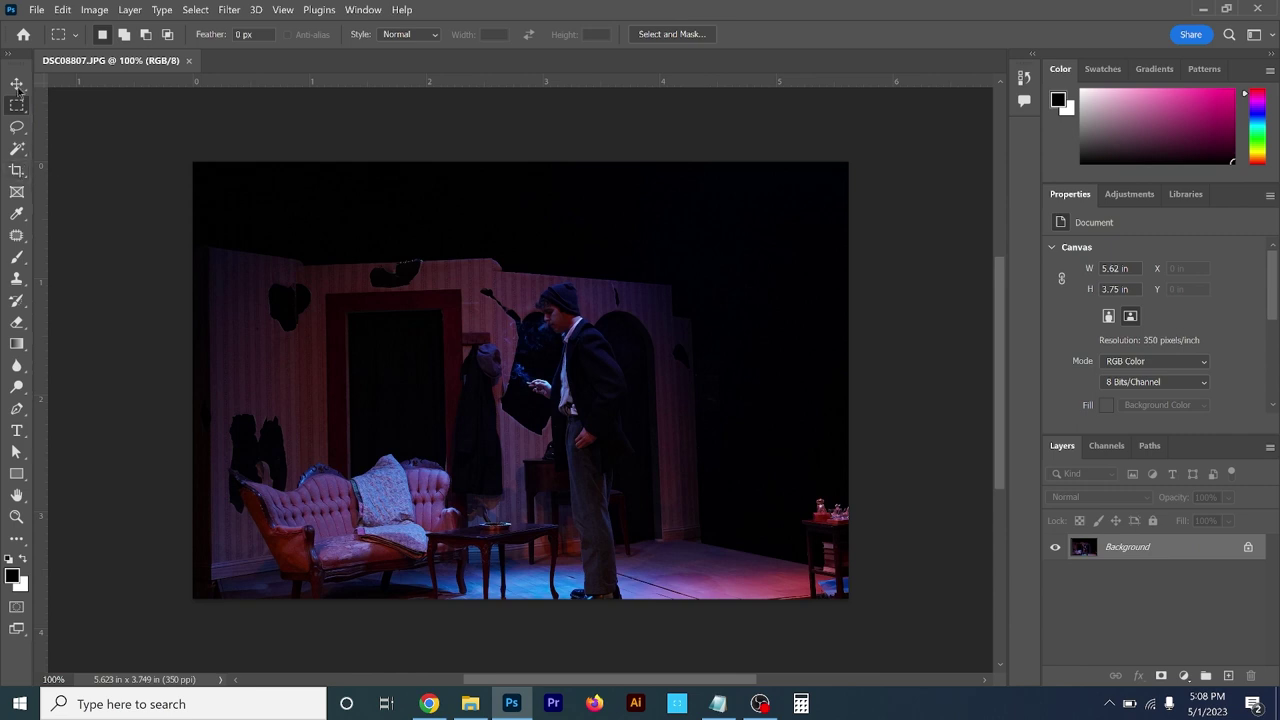
# - Set up a crop of the photo with the 5 : 7 ratio in landscape orientation
pyautogui.click(17, 172)
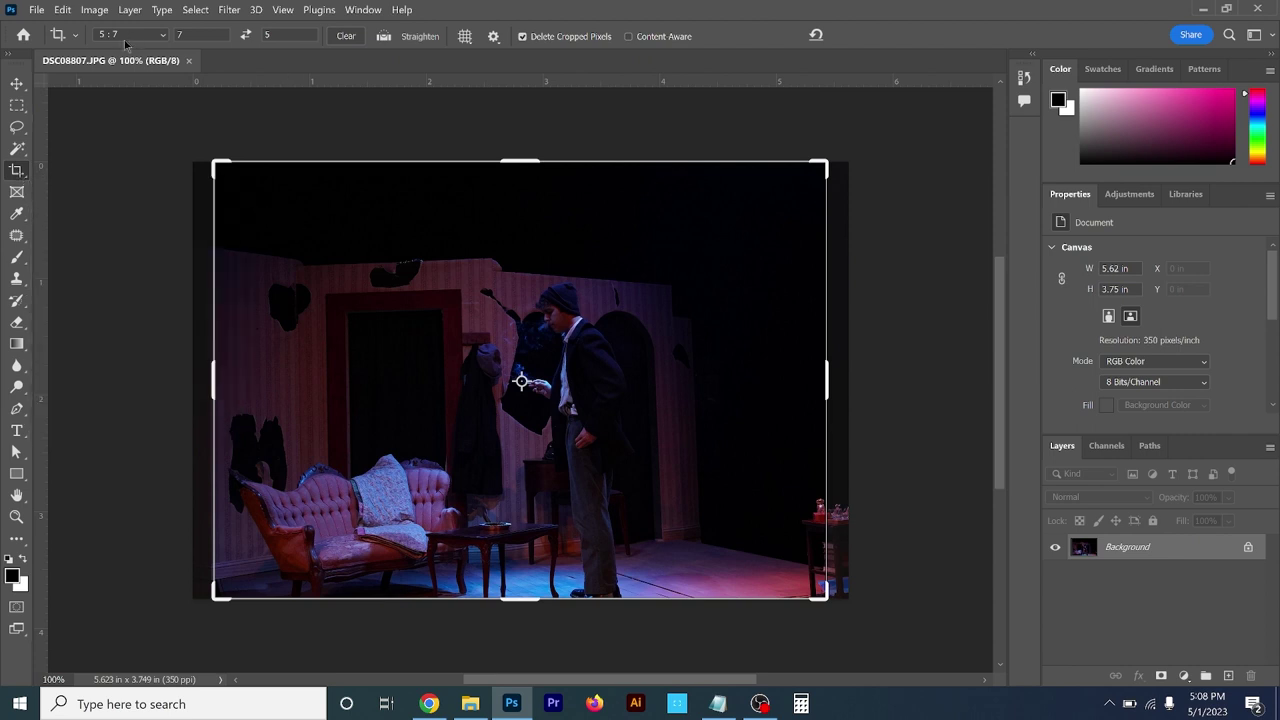
pyautogui.click(164, 35)
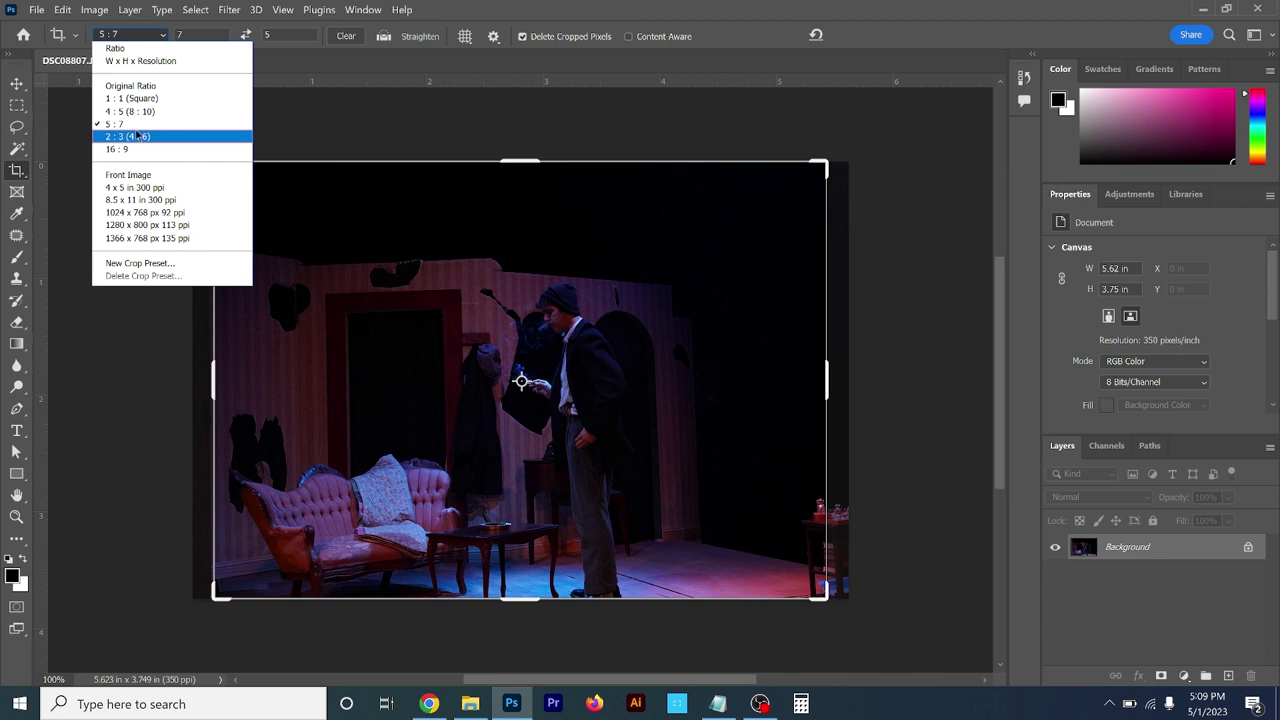
pyautogui.click(136, 127)
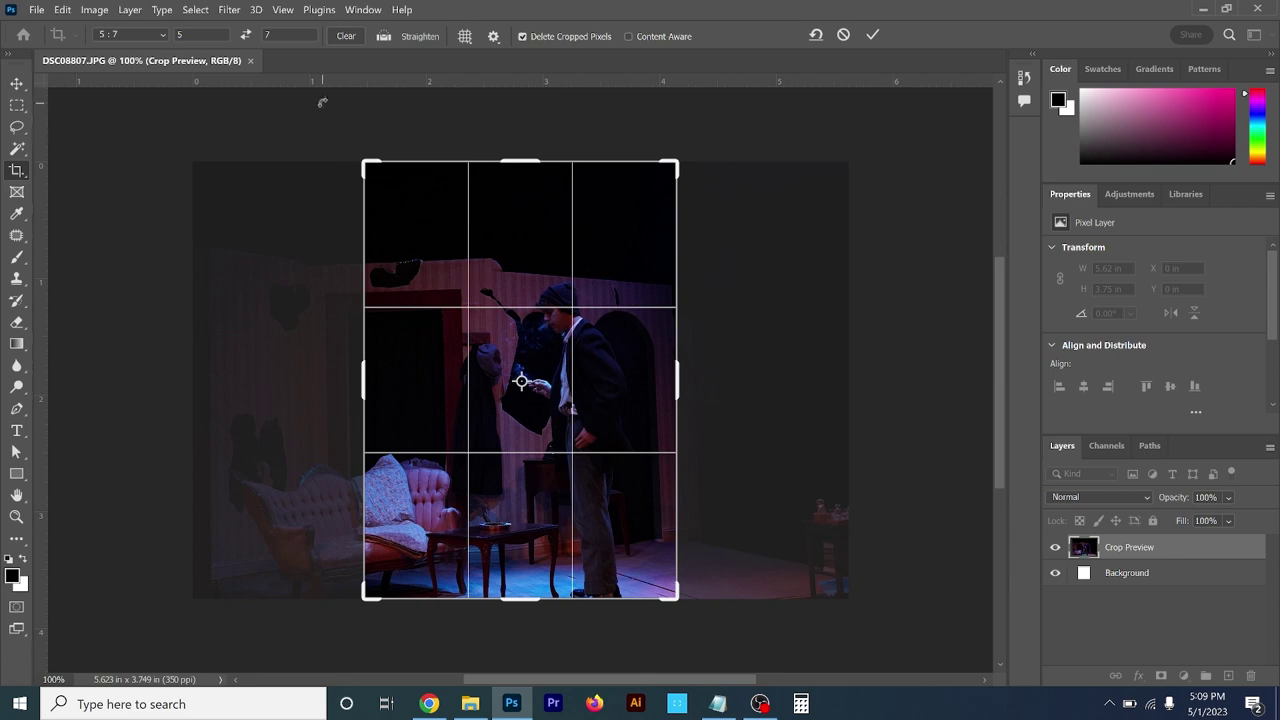
pyautogui.click(246, 36)
pyautogui.click(246, 36)
pyautogui.click(246, 36)
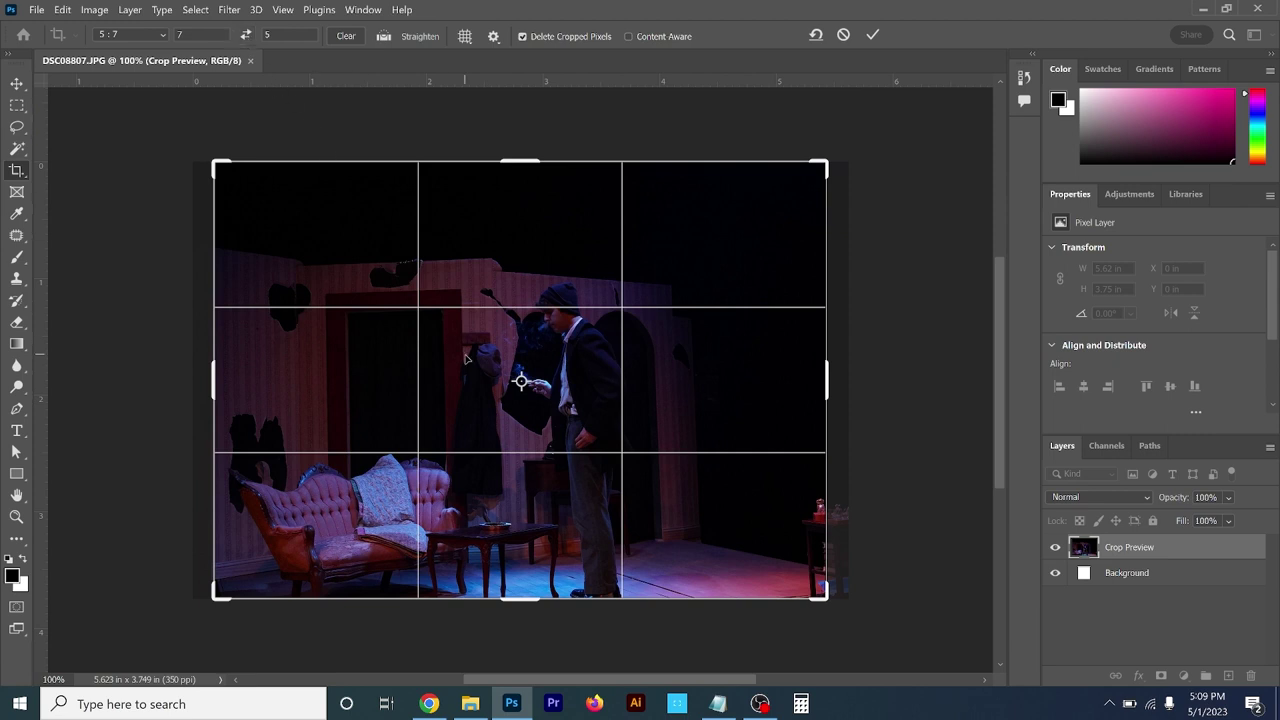
# - Tighten the crop around the sofa and the standing man to about 4.71 x 3.37 in and apply it
pyautogui.moveTo(465, 358)
pyautogui.mouseDown()
pyautogui.moveTo(478, 357)
pyautogui.moveTo(463, 354)
pyautogui.mouseUp()
pyautogui.moveTo(820, 162); pyautogui.dragTo(780, 181)
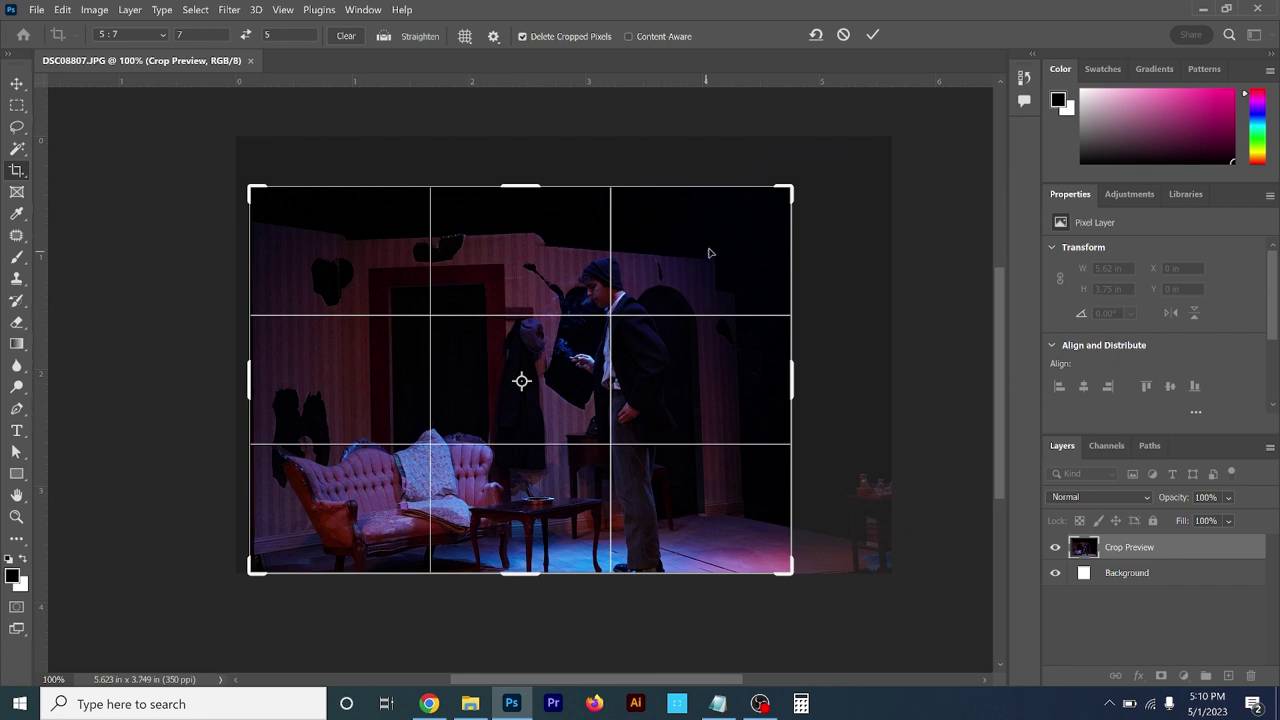
pyautogui.moveTo(790, 188); pyautogui.dragTo(793, 178)
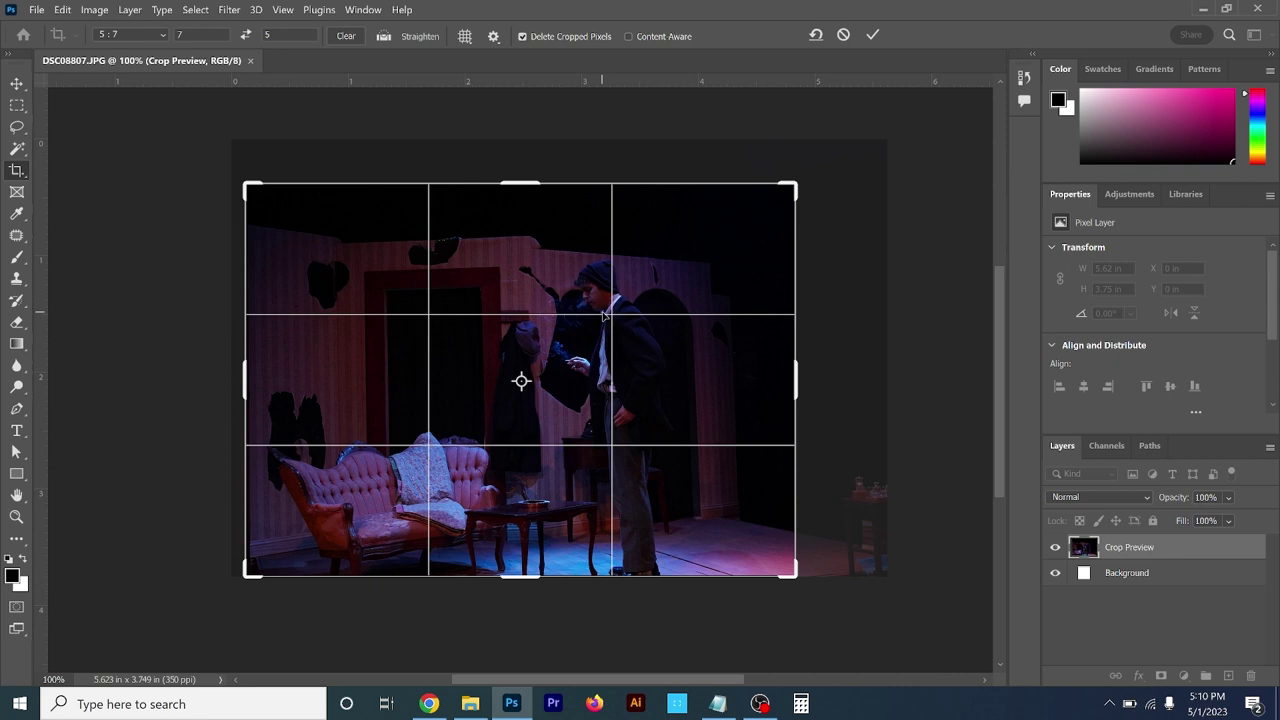
pyautogui.click(873, 35)
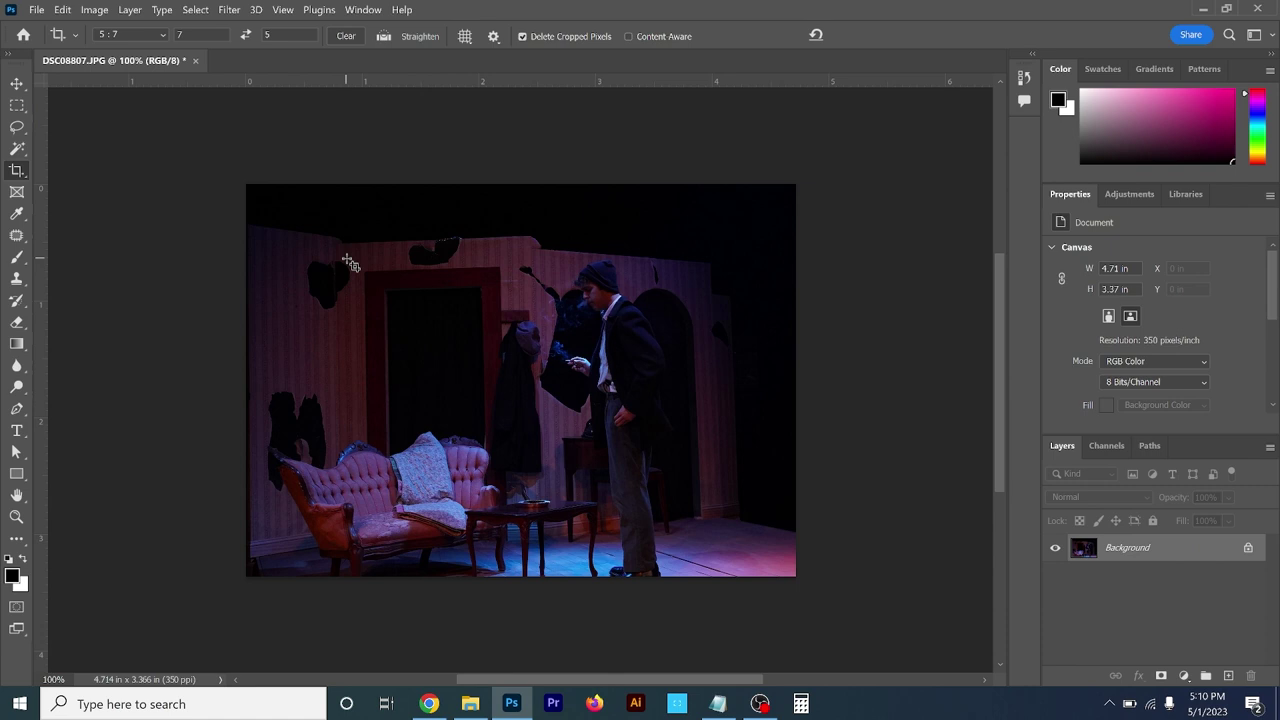
# - Convert the background photo for smart filters and open the Camera Raw Filter on it
pyautogui.click(17, 84)
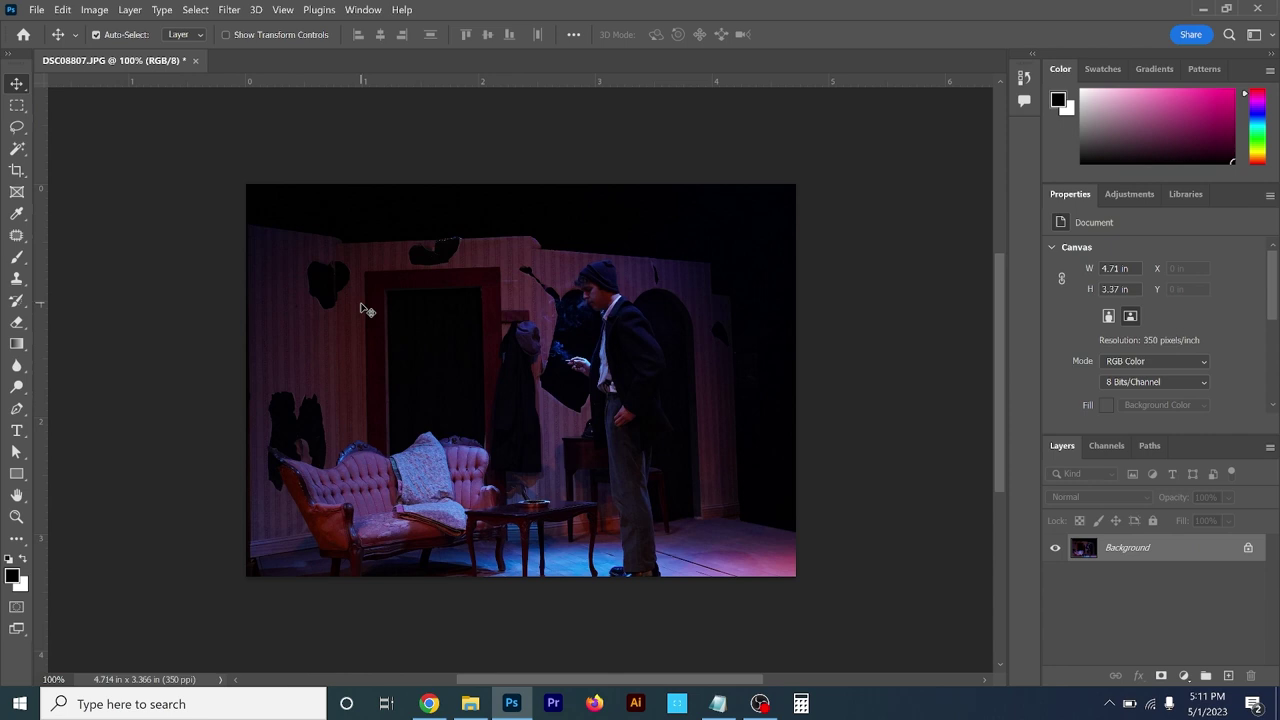
pyautogui.click(231, 10)
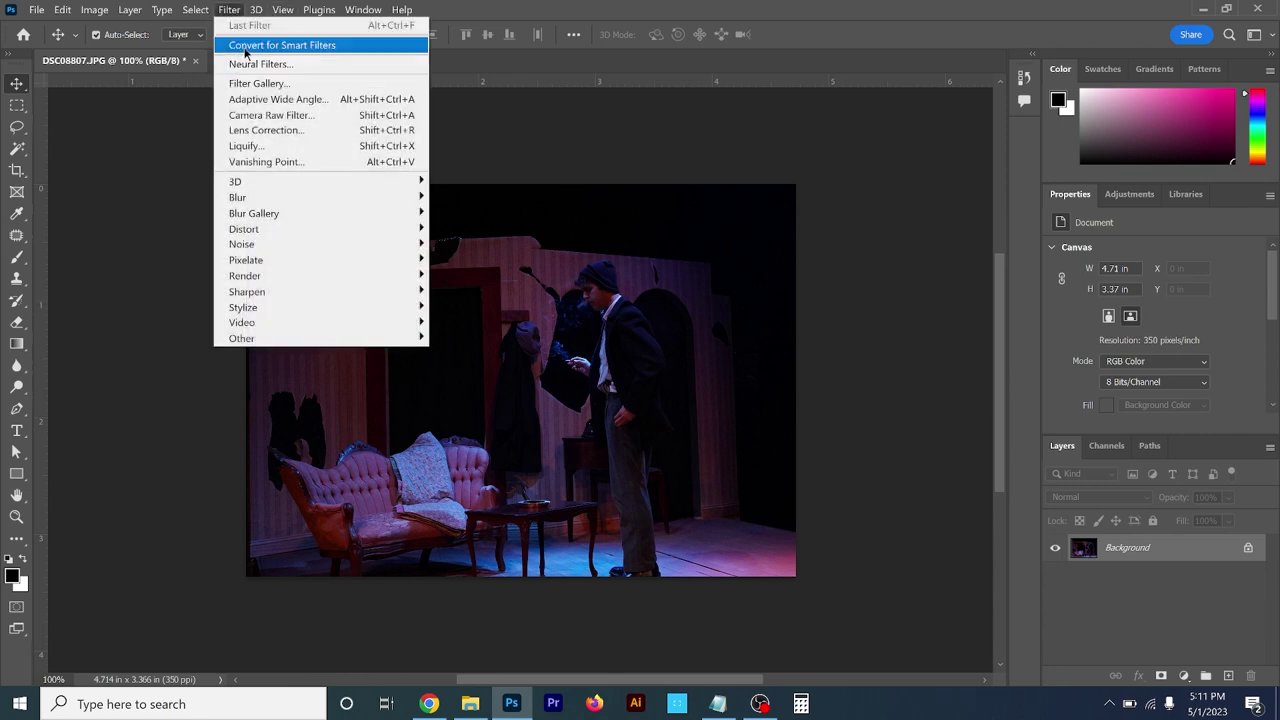
pyautogui.click(350, 47)
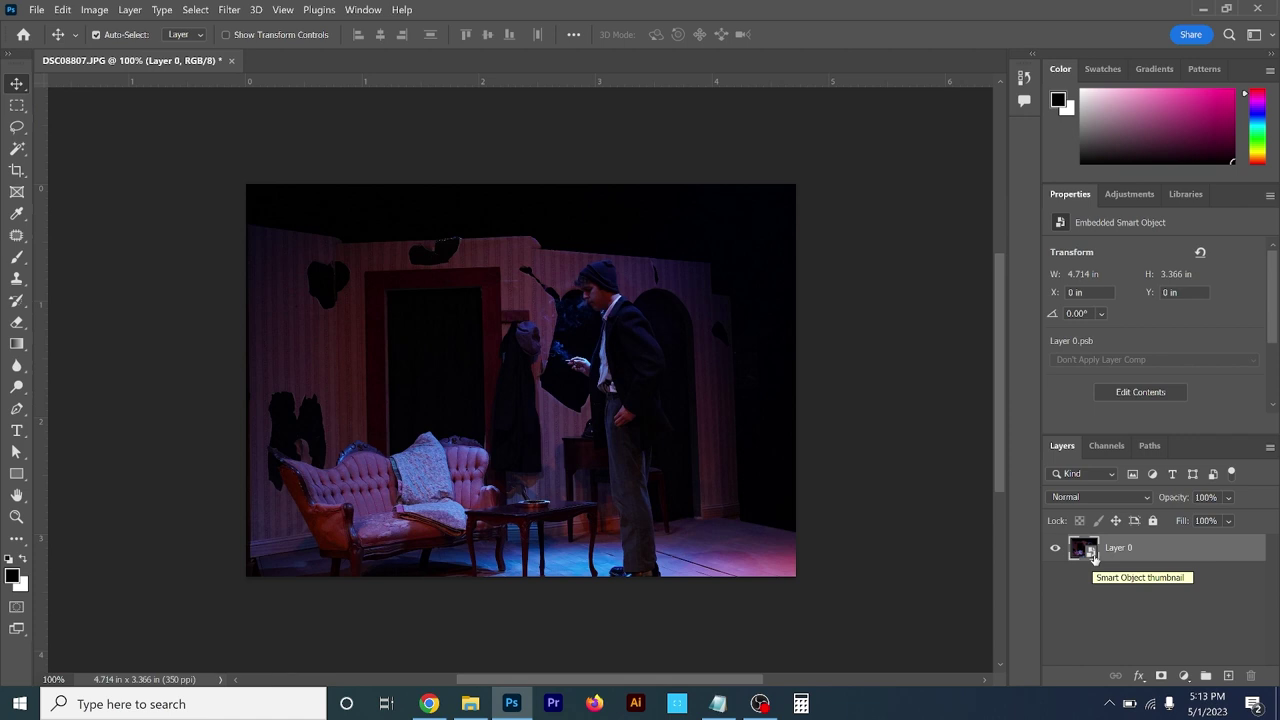
pyautogui.click(231, 12)
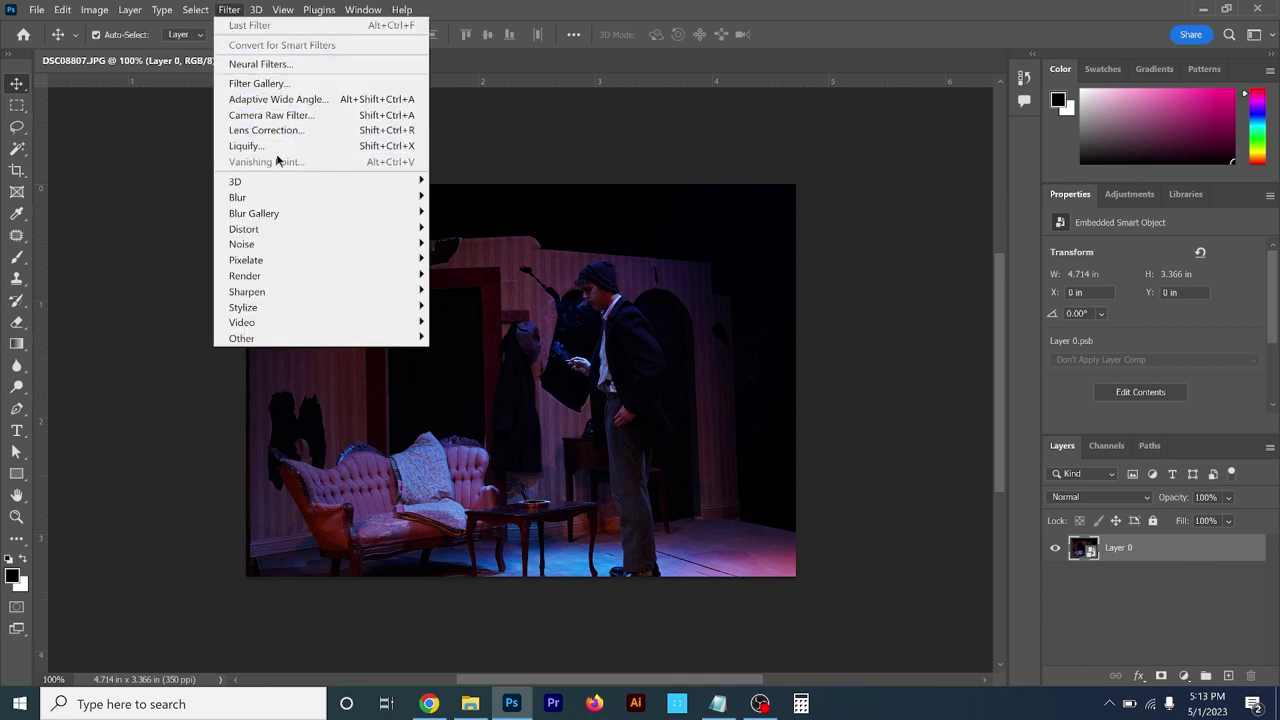
pyautogui.click(318, 117)
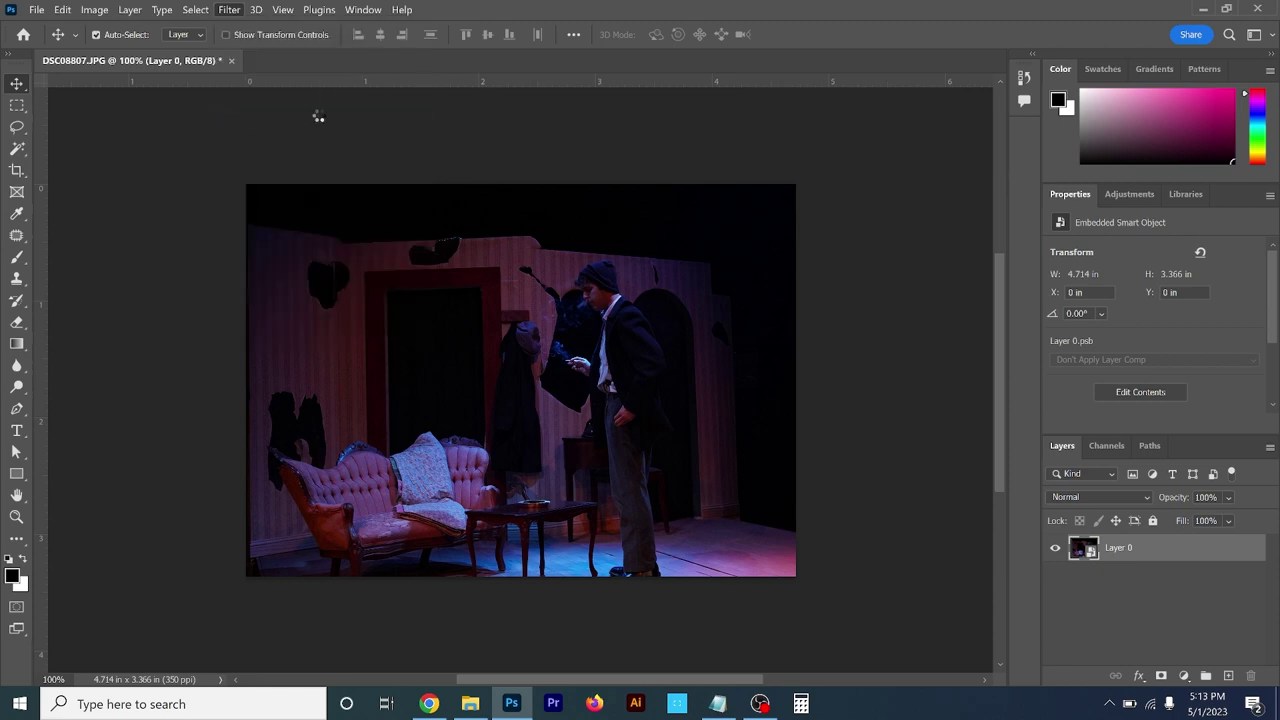
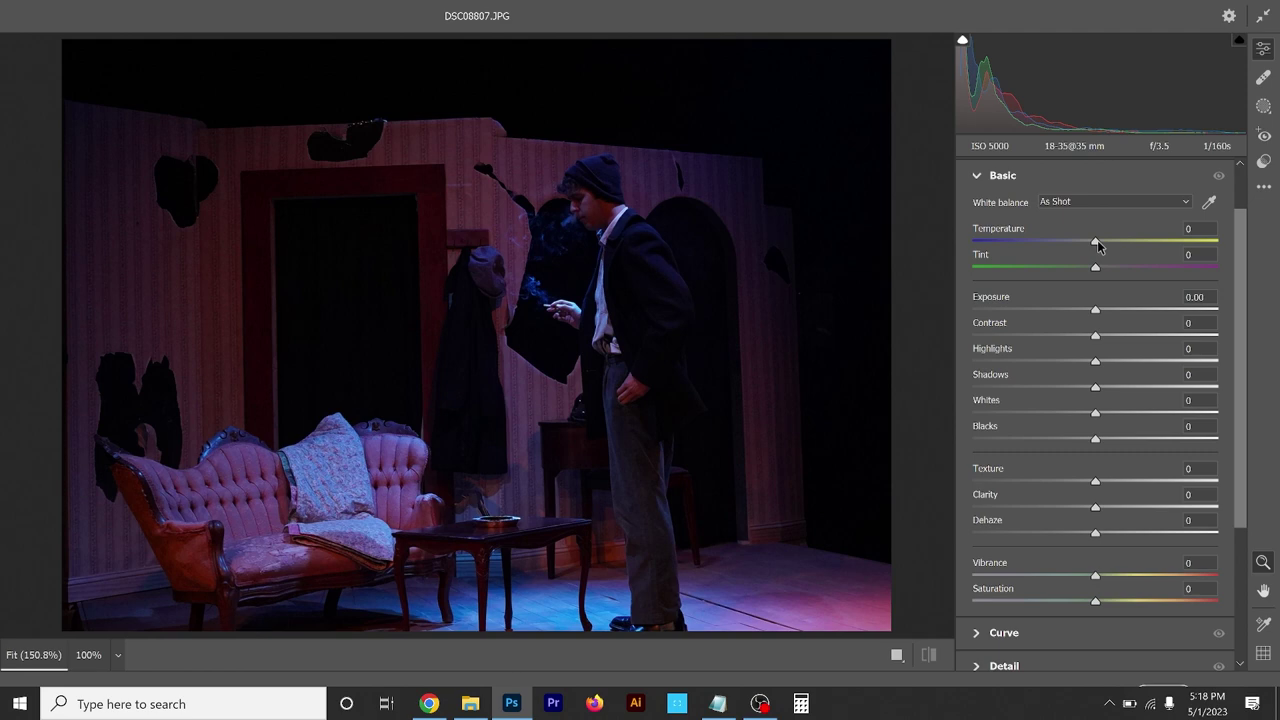
# - Try Temperature at -100 and +100, and settle on Temperature +10 with Tint +12
pyautogui.moveTo(1096, 244); pyautogui.dragTo(962, 232)
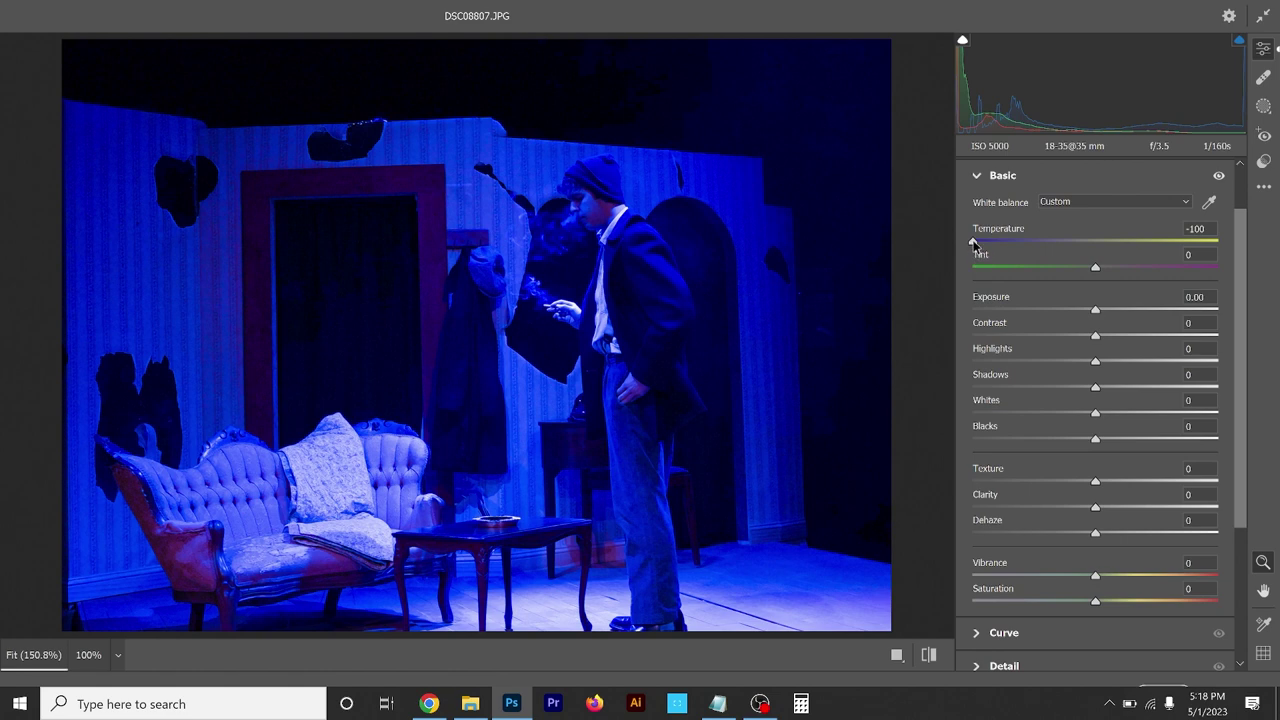
pyautogui.moveTo(975, 243); pyautogui.dragTo(1216, 248)
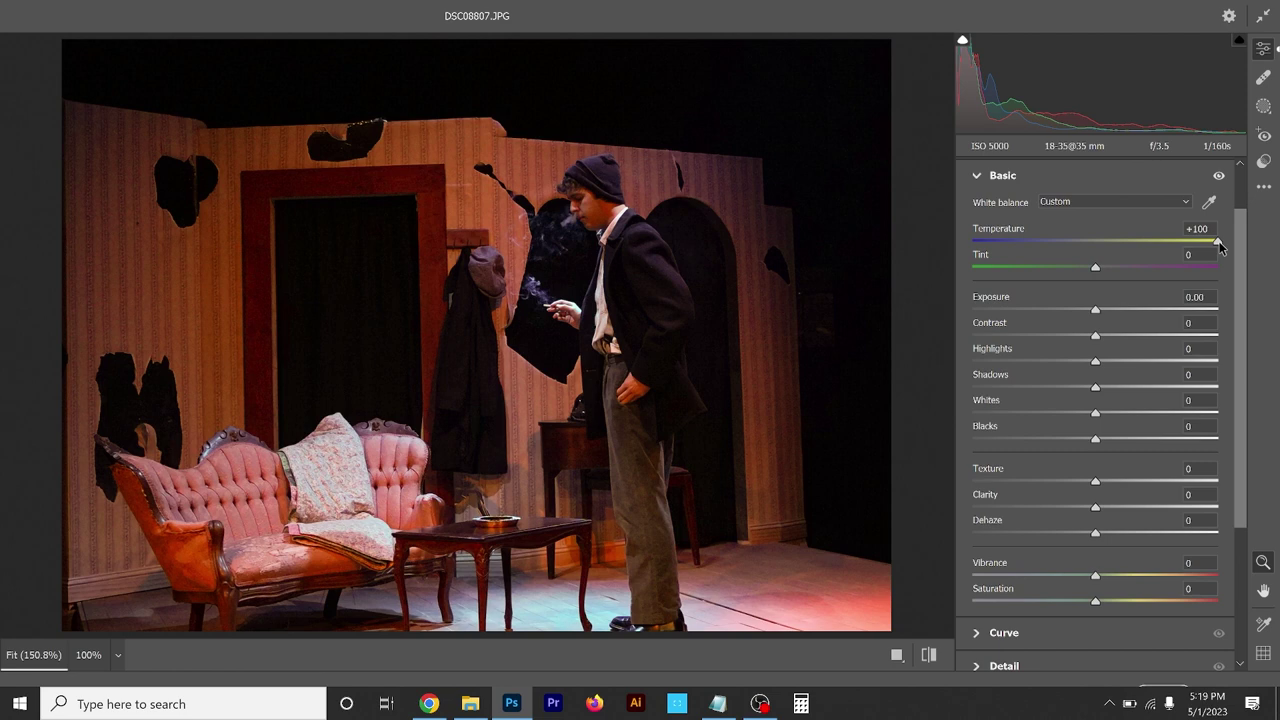
pyautogui.moveTo(1218, 241); pyautogui.dragTo(1114, 234)
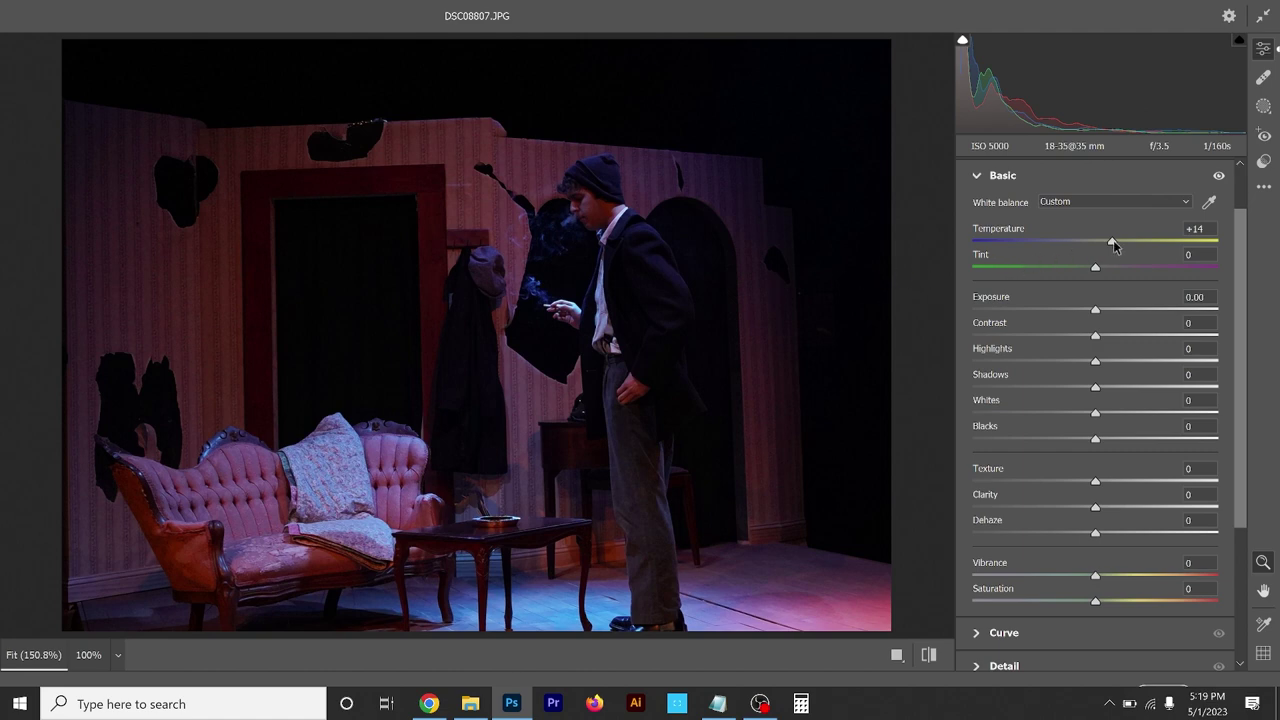
pyautogui.moveTo(1110, 245); pyautogui.dragTo(1109, 244)
pyautogui.moveTo(1109, 244); pyautogui.dragTo(1107, 239)
pyautogui.click(1112, 272)
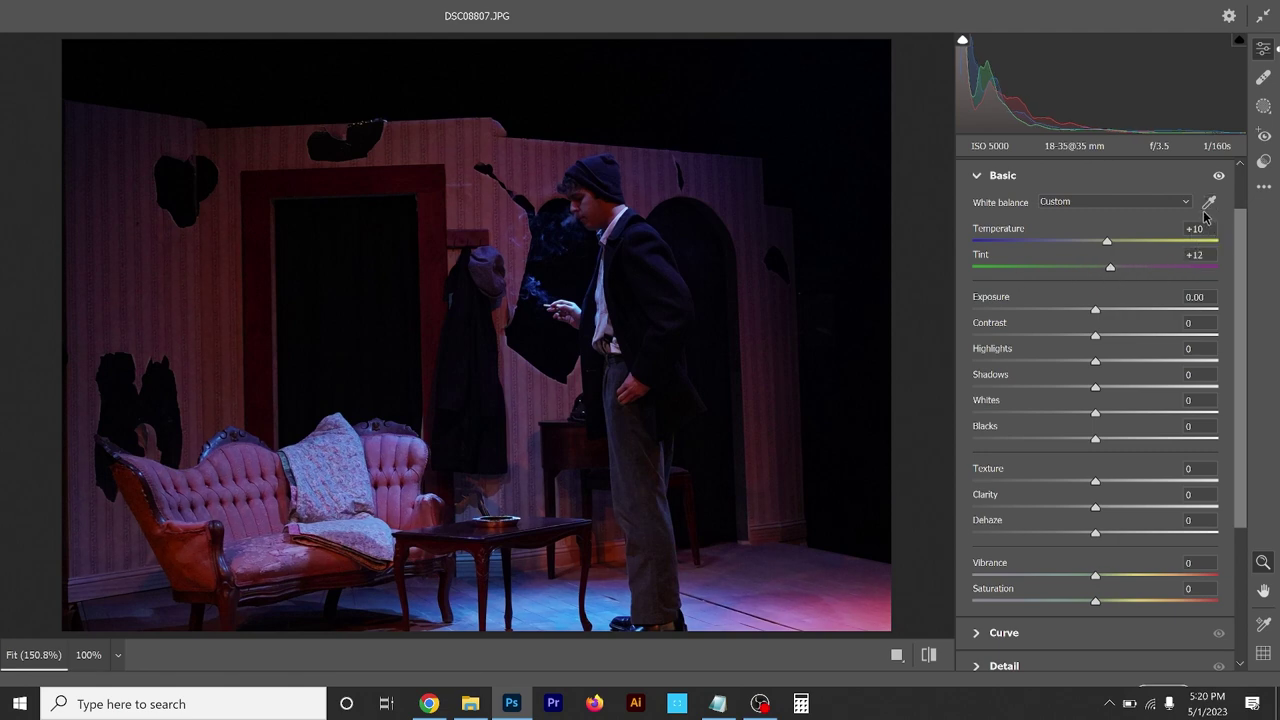
# - Set the white balance by sampling near the man's shirt collar and apply the automatic tone adjustments
pyautogui.click(1209, 203)
pyautogui.click(627, 207)
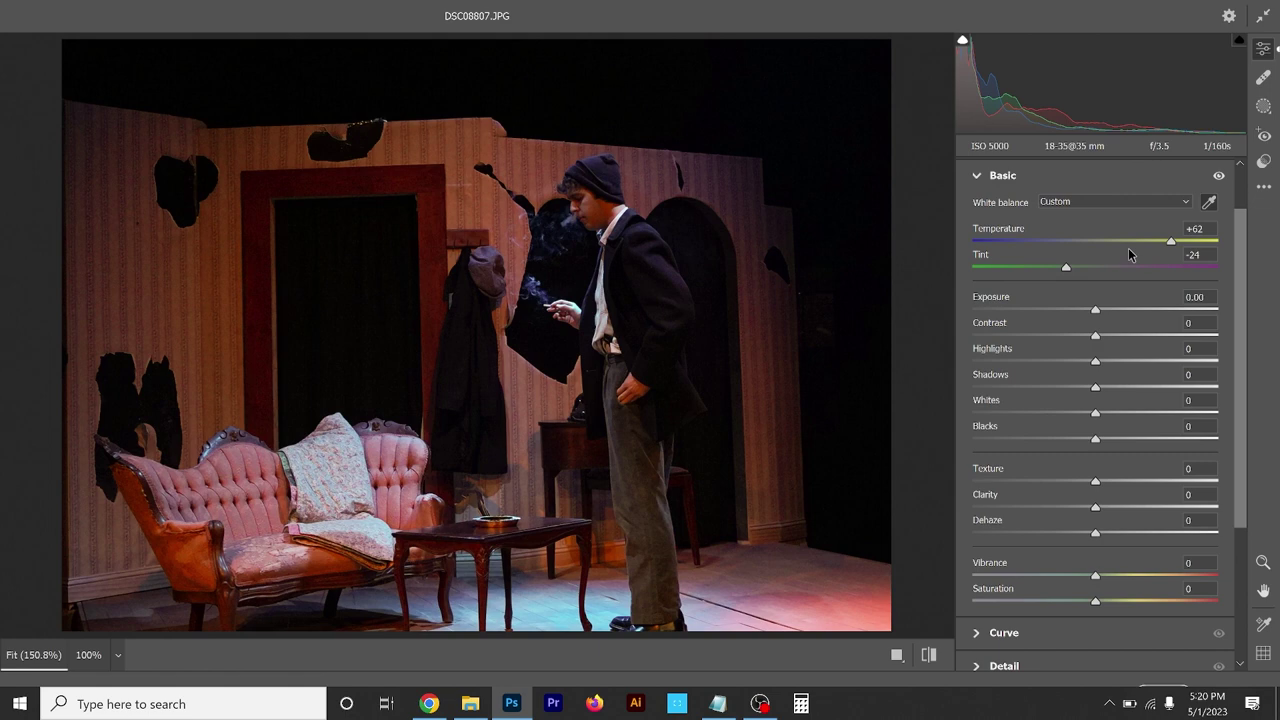
pyautogui.scroll(1, 1158, 227)
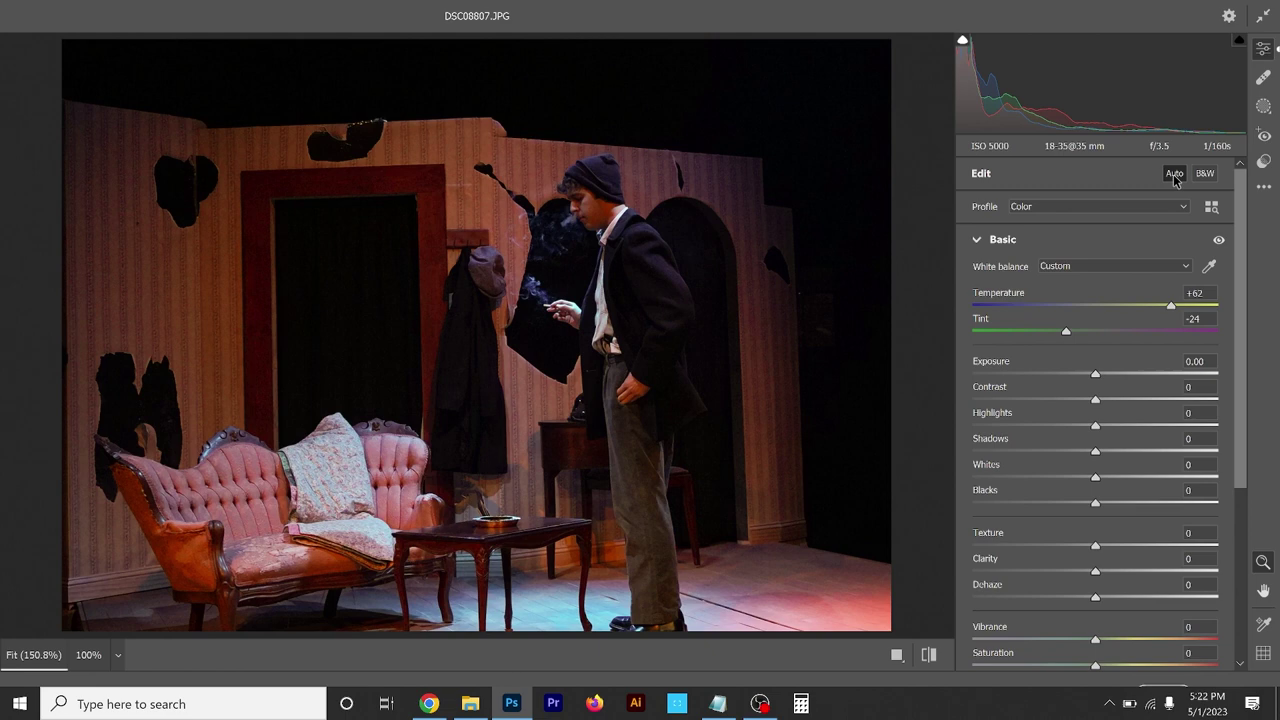
pyautogui.click(1175, 176)
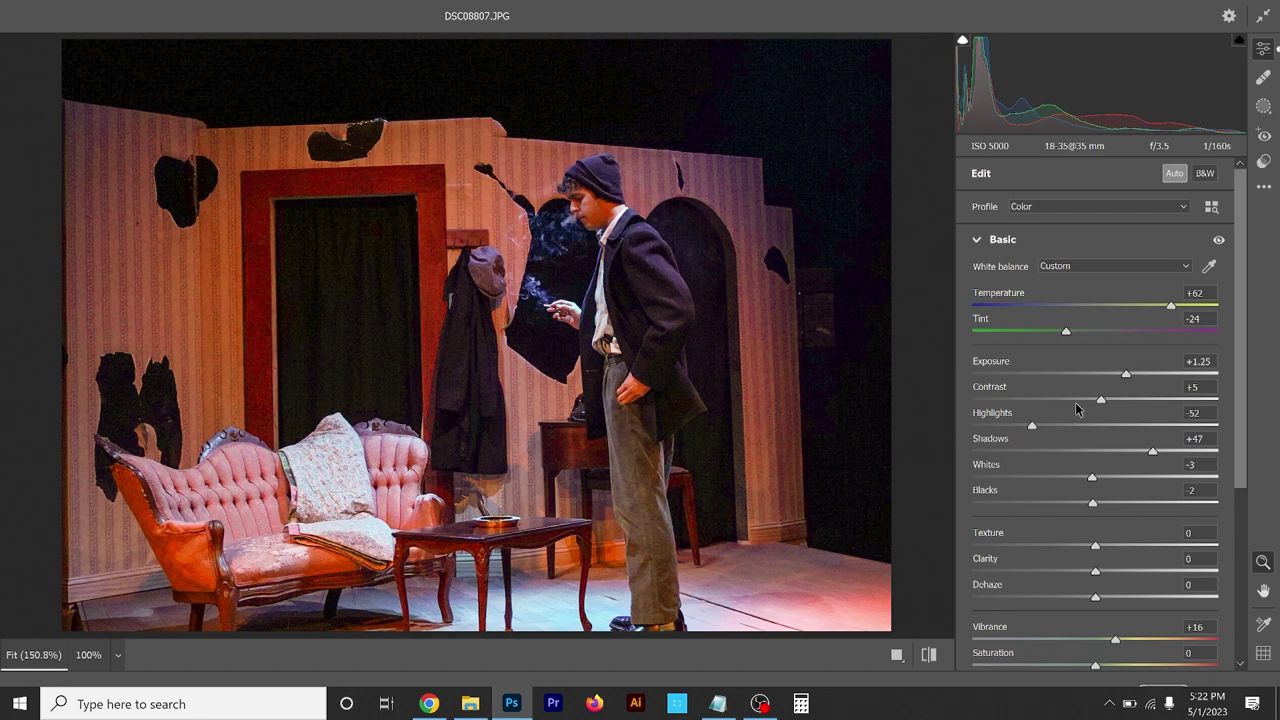
# - Refine the tones by setting Contrast to +8 and Shadows to +28
pyautogui.moveTo(1153, 451); pyautogui.dragTo(1135, 451)
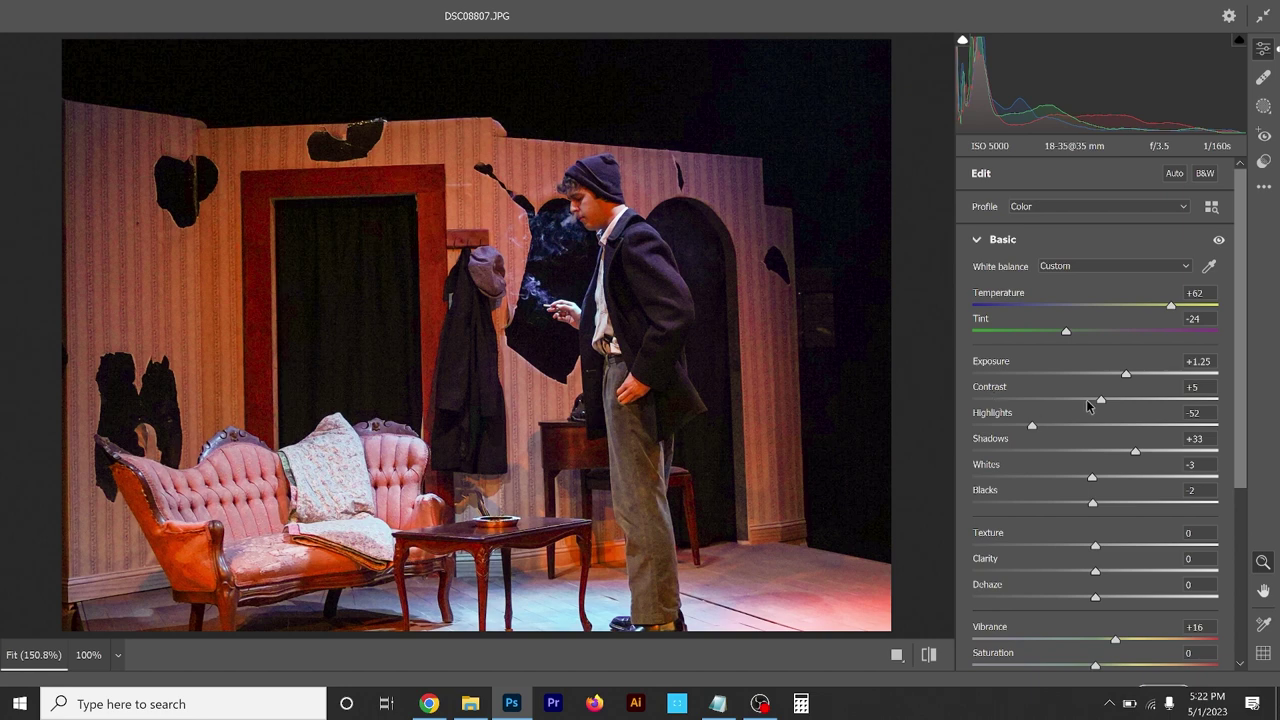
pyautogui.moveTo(1101, 403); pyautogui.dragTo(1222, 414)
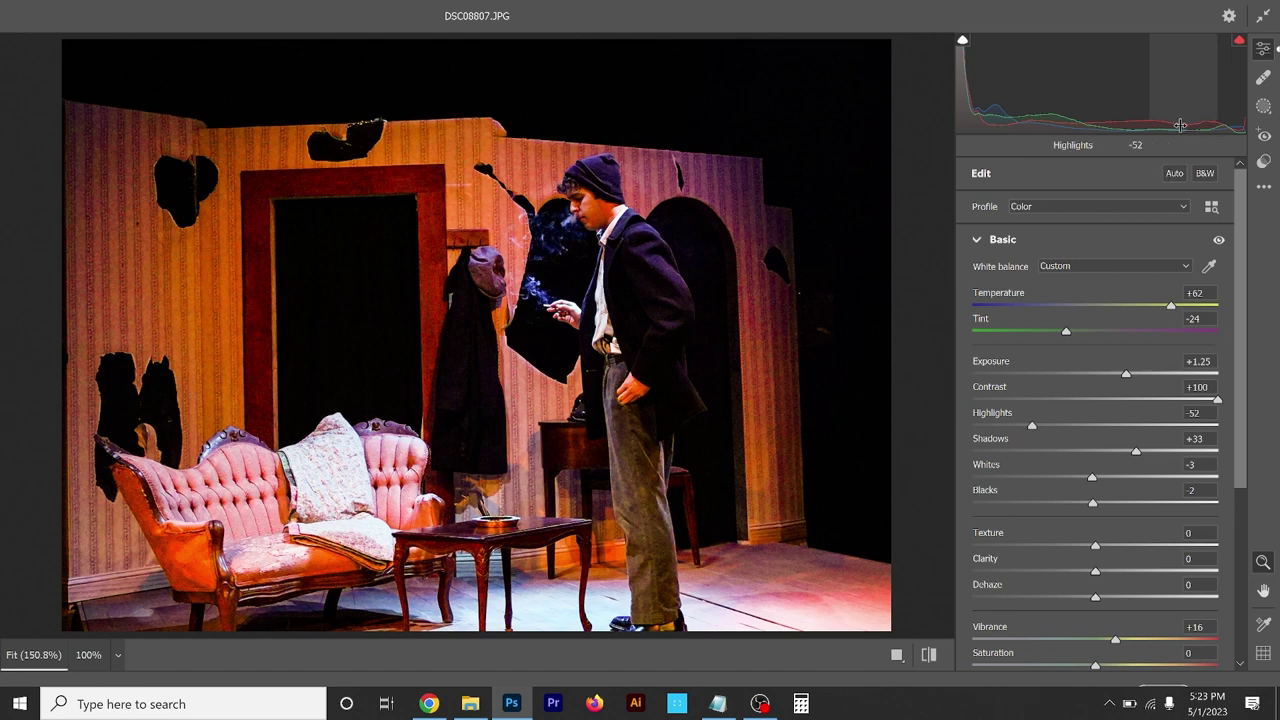
pyautogui.click(1105, 399)
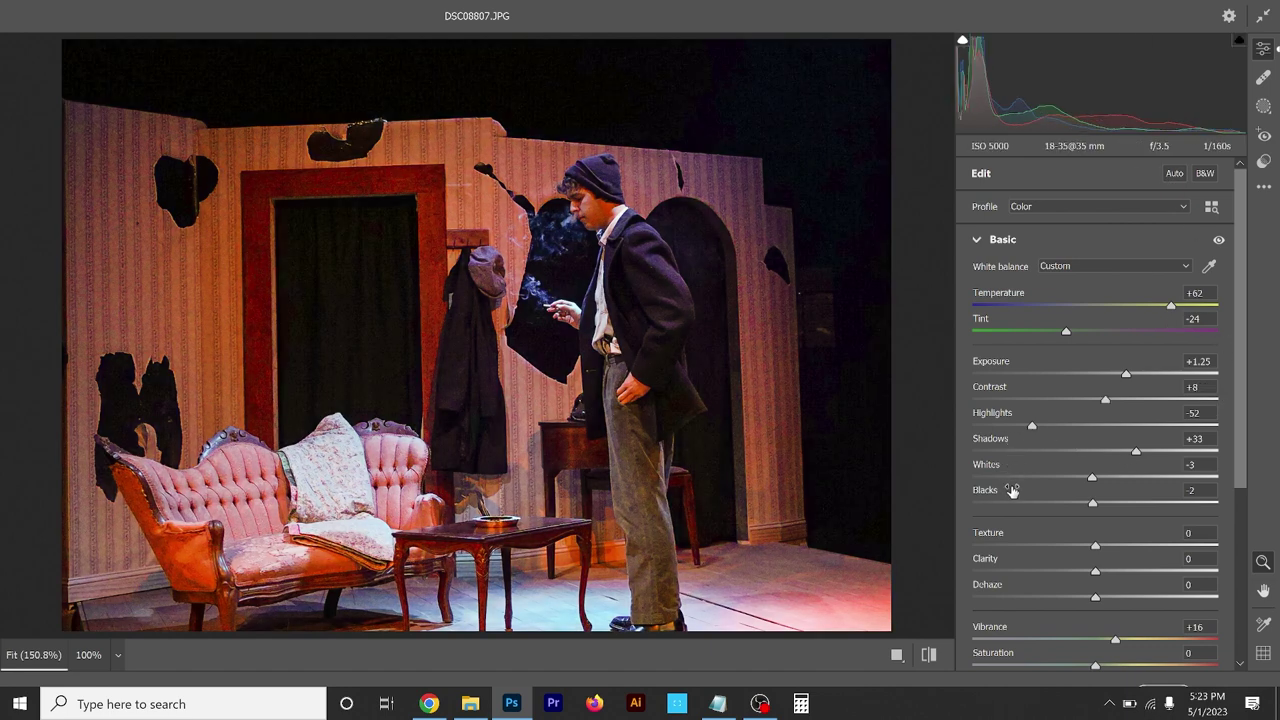
pyautogui.scroll(-2, 1049, 480)
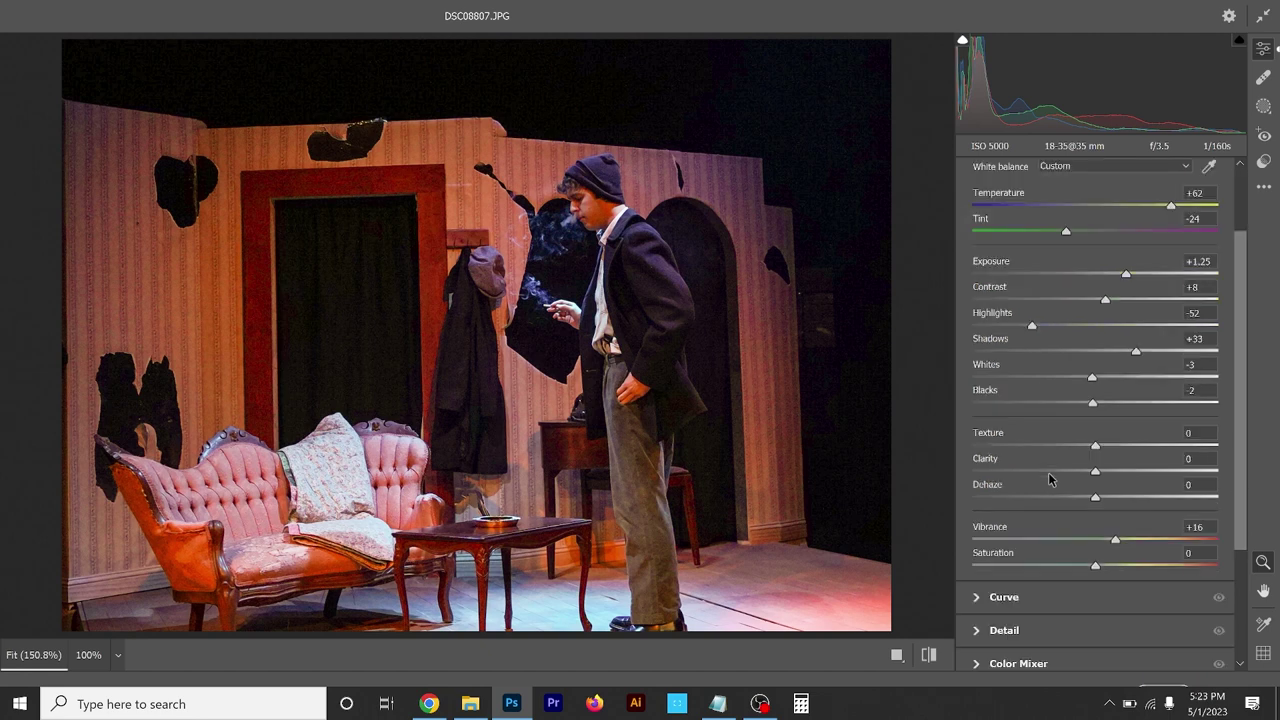
pyautogui.scroll(2, 1049, 480)
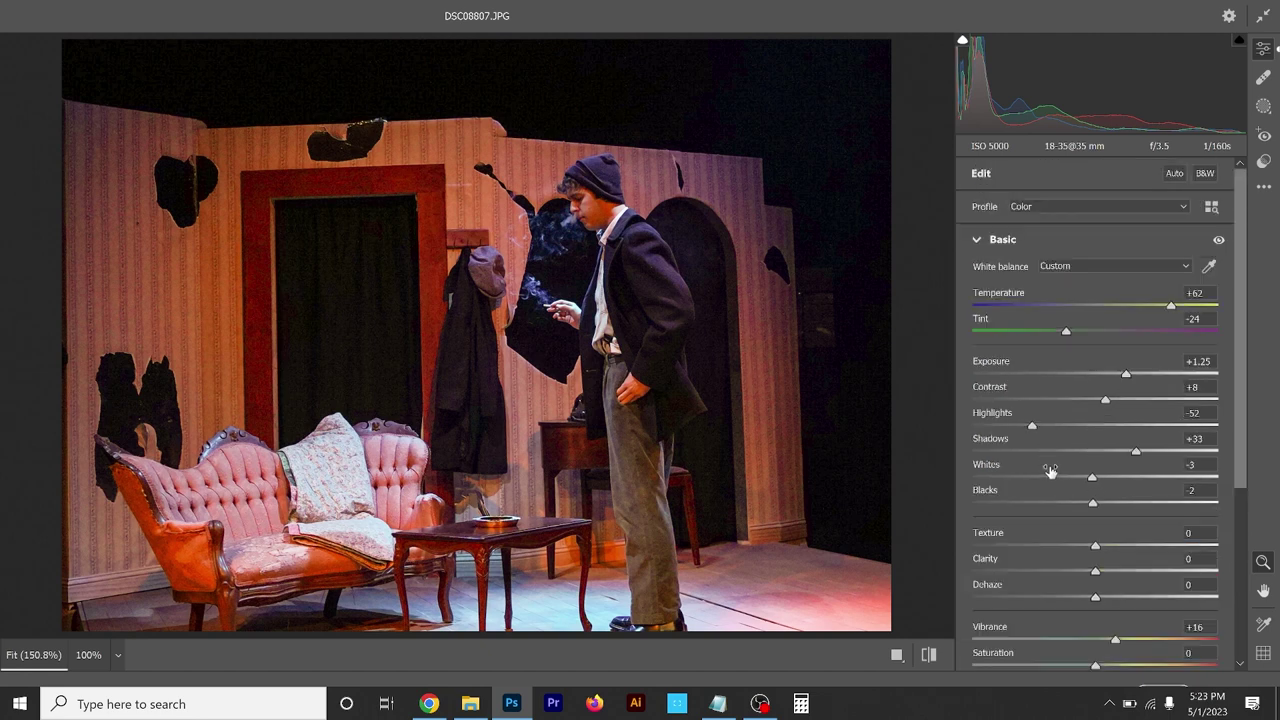
pyautogui.moveTo(1136, 451); pyautogui.dragTo(1129, 451)
# - Try the photo in black and white with Saturation at -100, and reset Saturation to 0
pyautogui.scroll(-1, 1015, 437)
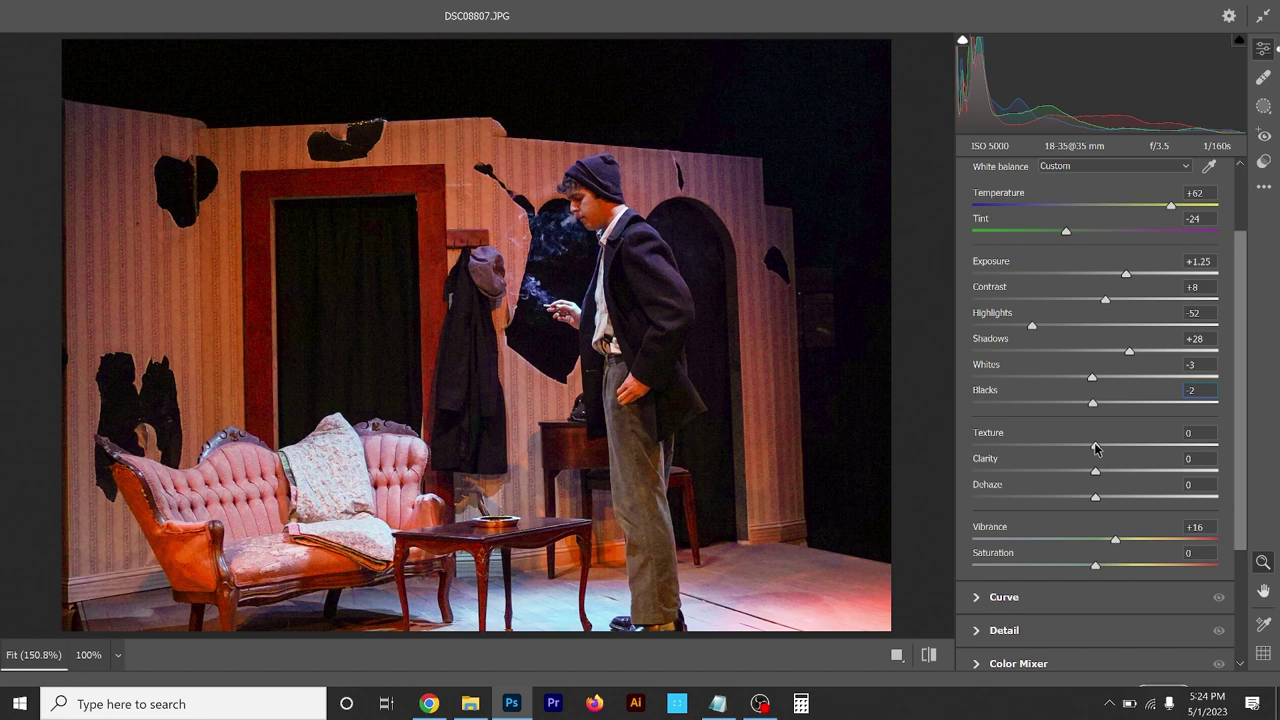
pyautogui.click(1096, 447)
pyautogui.moveTo(1095, 567); pyautogui.dragTo(969, 590)
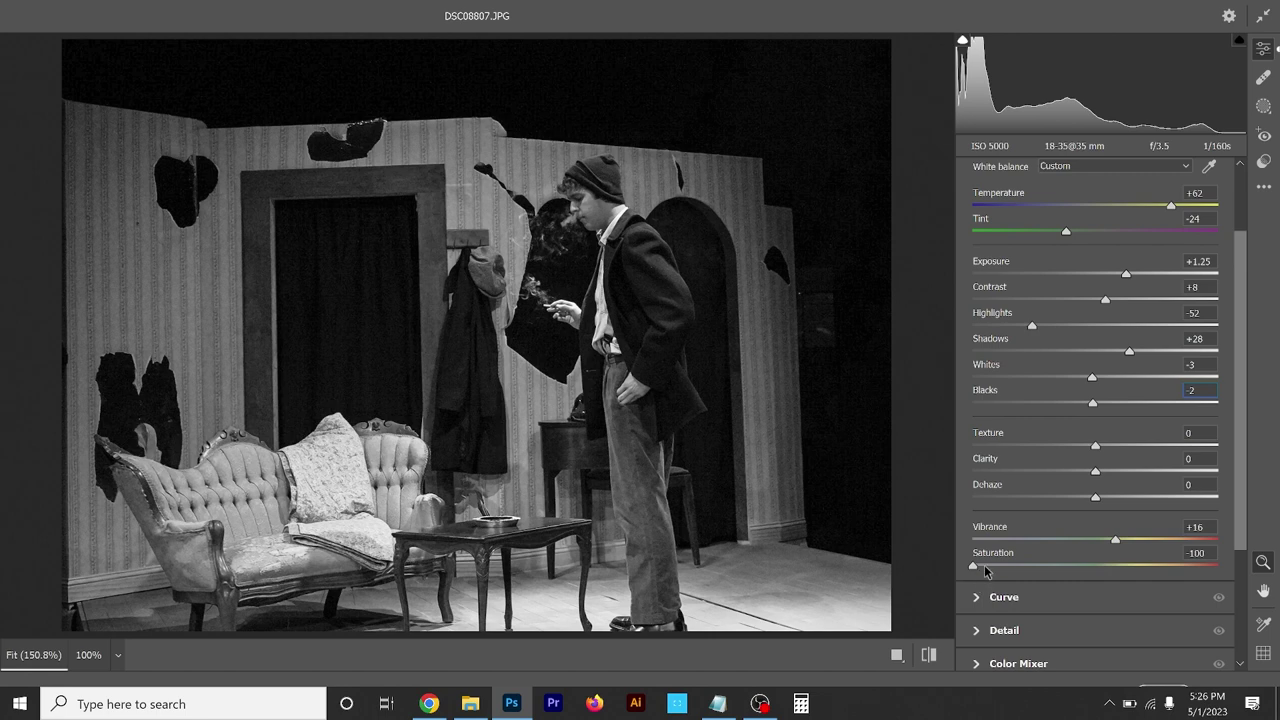
pyautogui.doubleClick(979, 569)
pyautogui.scroll(2, 1177, 290)
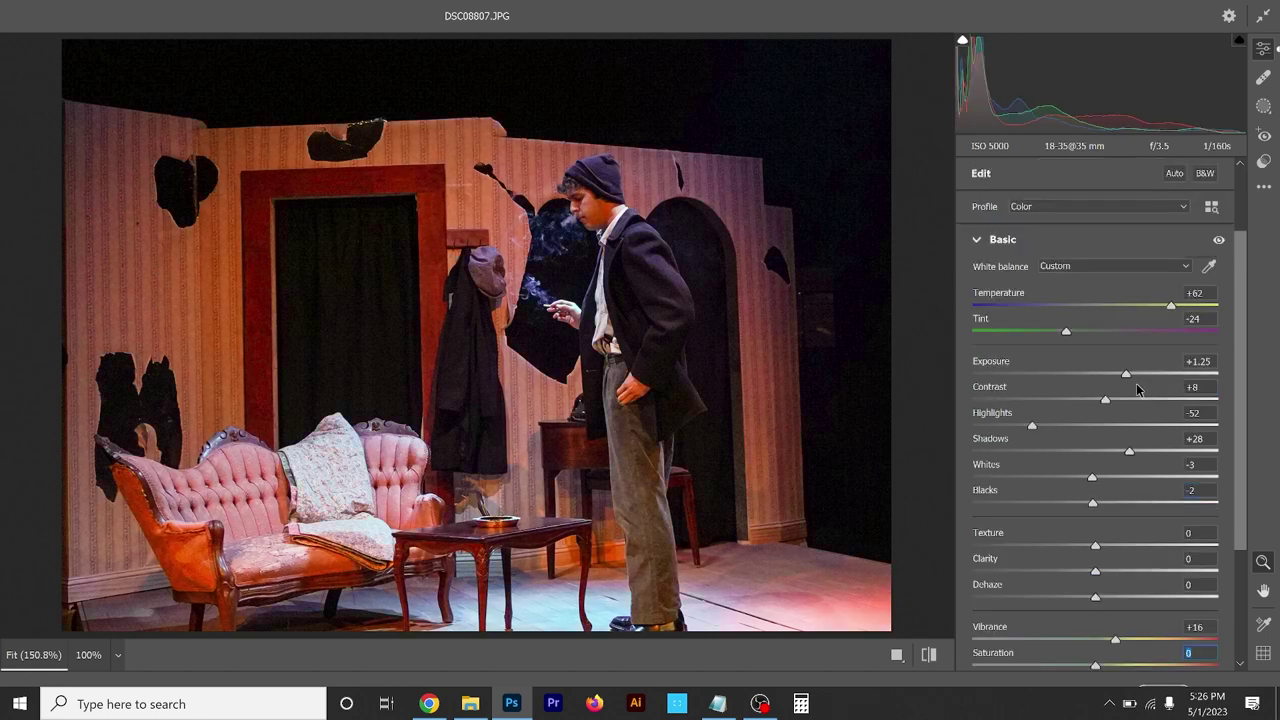
# - Try the black-and-white treatment on the photo and return it to color
pyautogui.click(1204, 175)
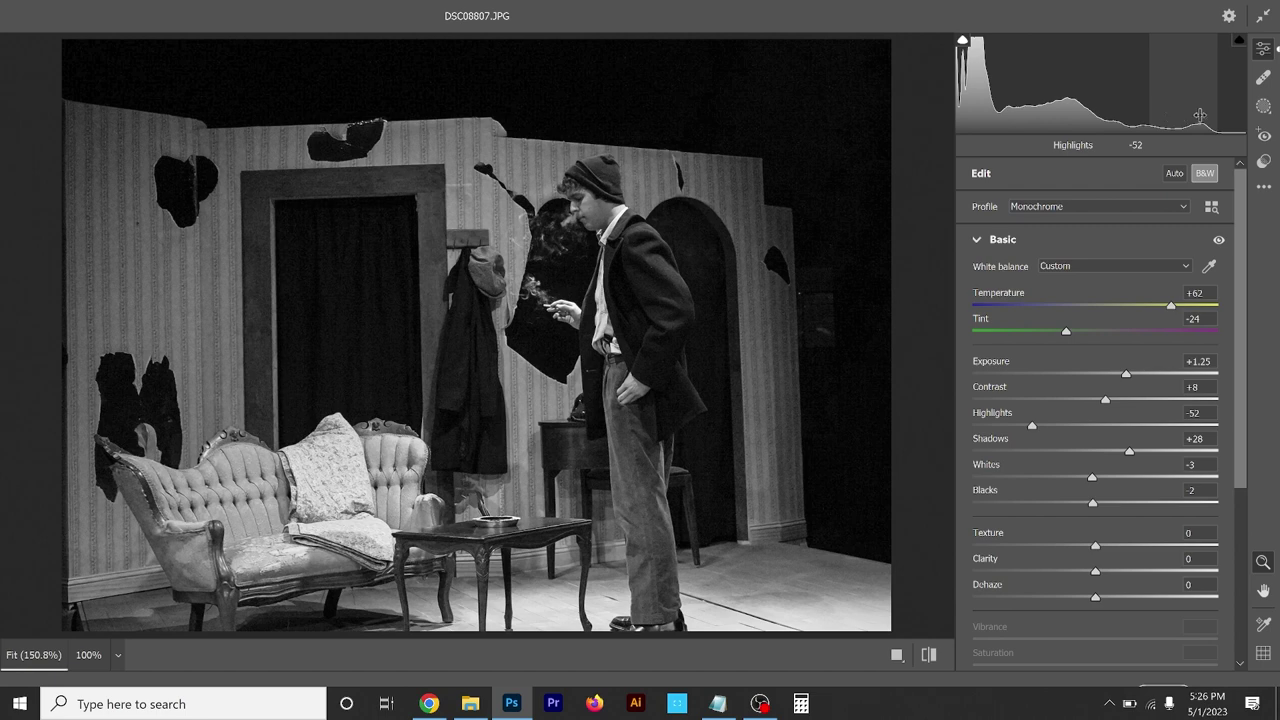
pyautogui.click(1205, 176)
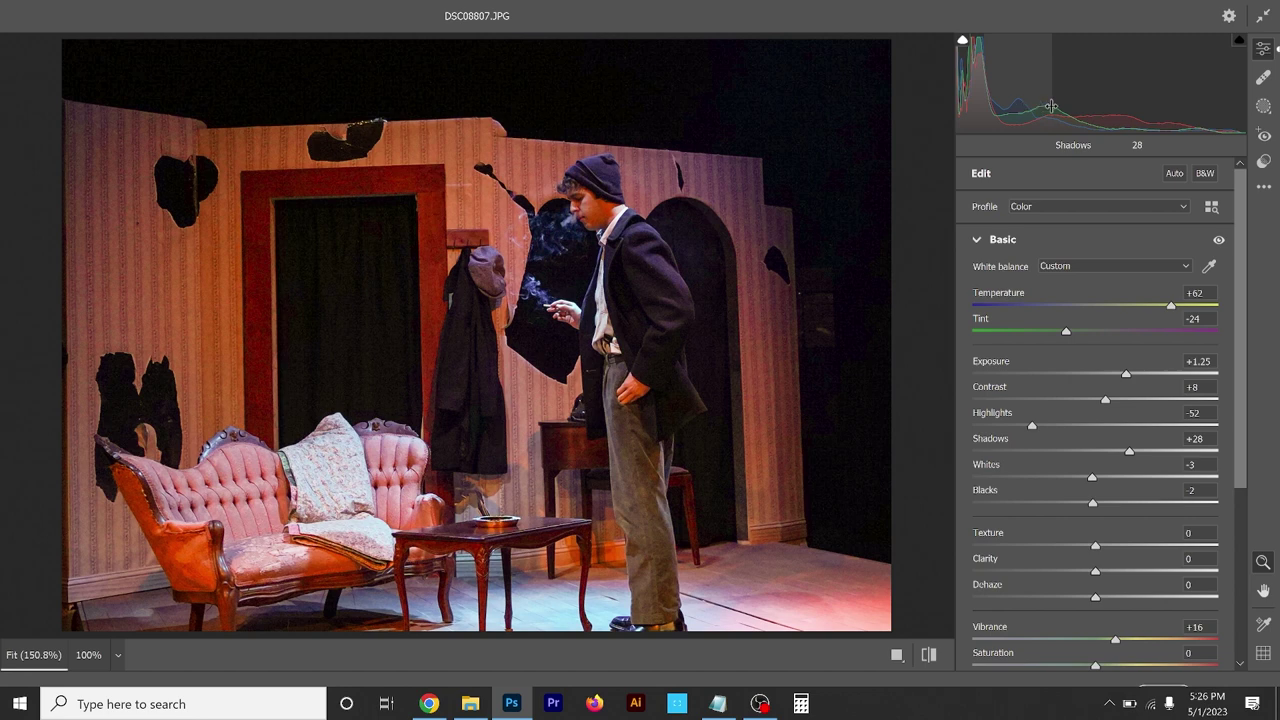
# - Try the parametric curve's Shadows at +59, -9 and +52, and settle on -11
pyautogui.scroll(-3, 1010, 425)
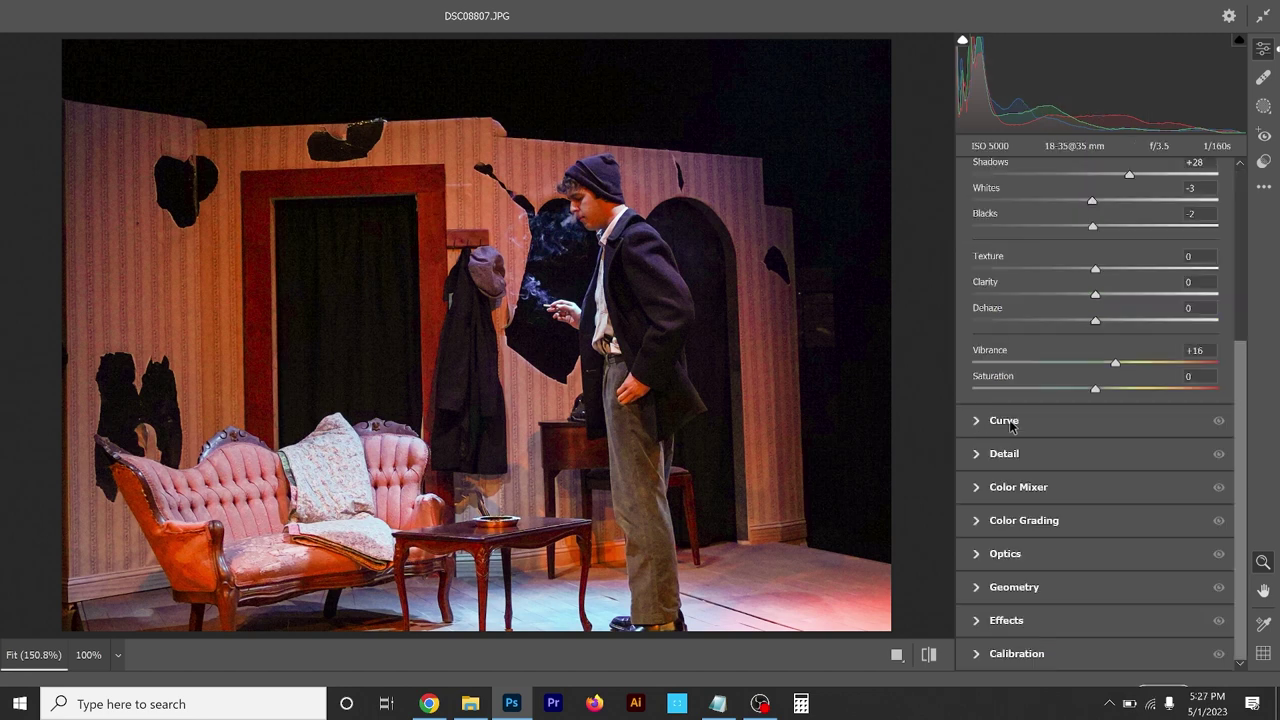
pyautogui.click(978, 421)
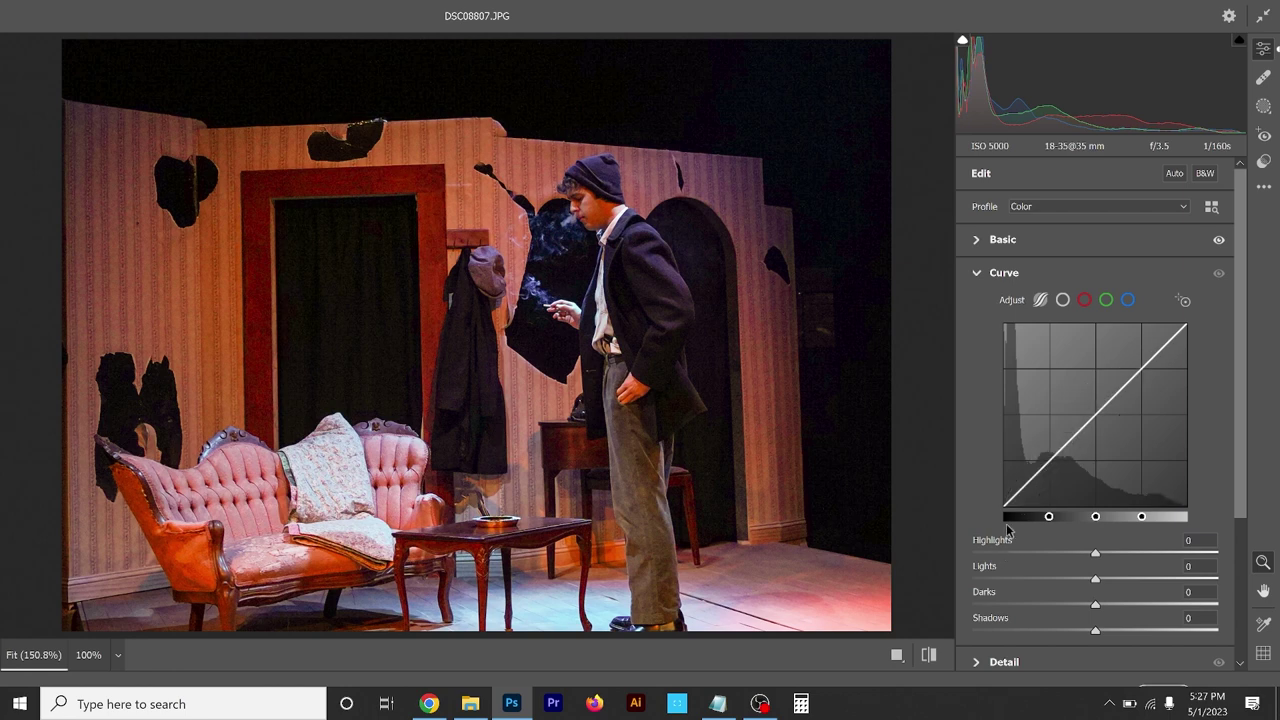
pyautogui.scroll(-2, 984, 510)
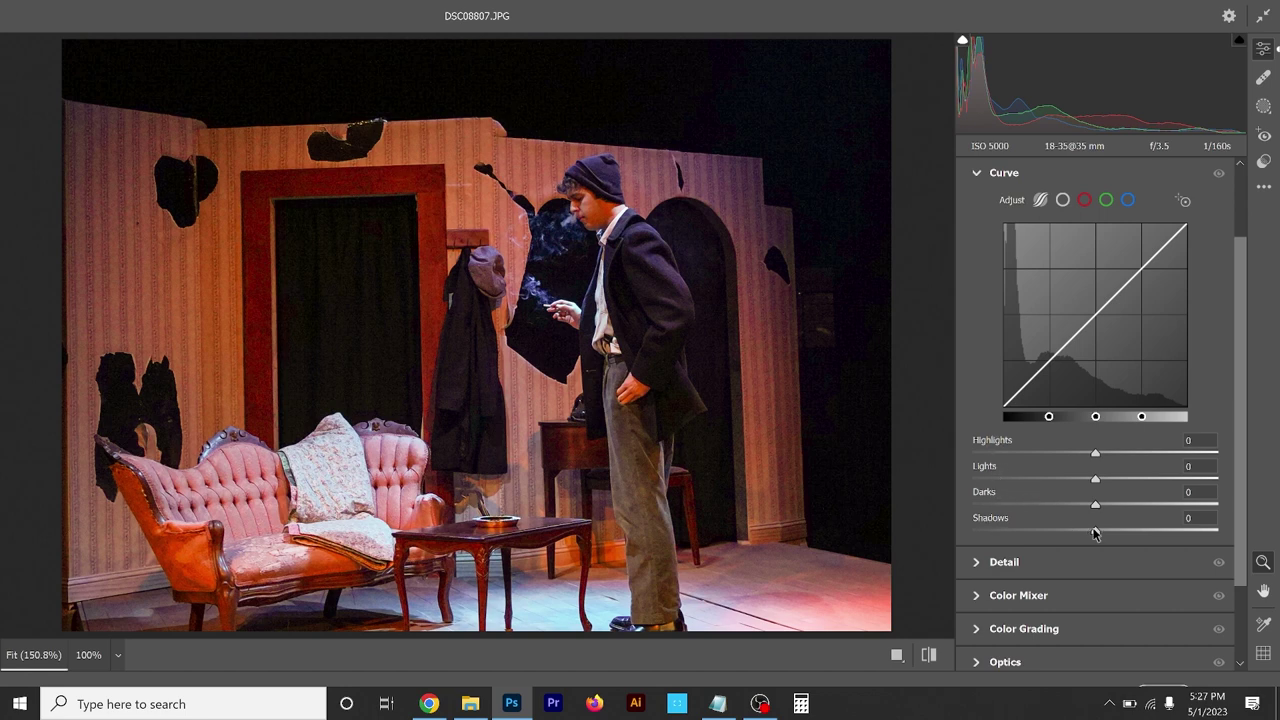
pyautogui.moveTo(1095, 530); pyautogui.dragTo(1167, 530)
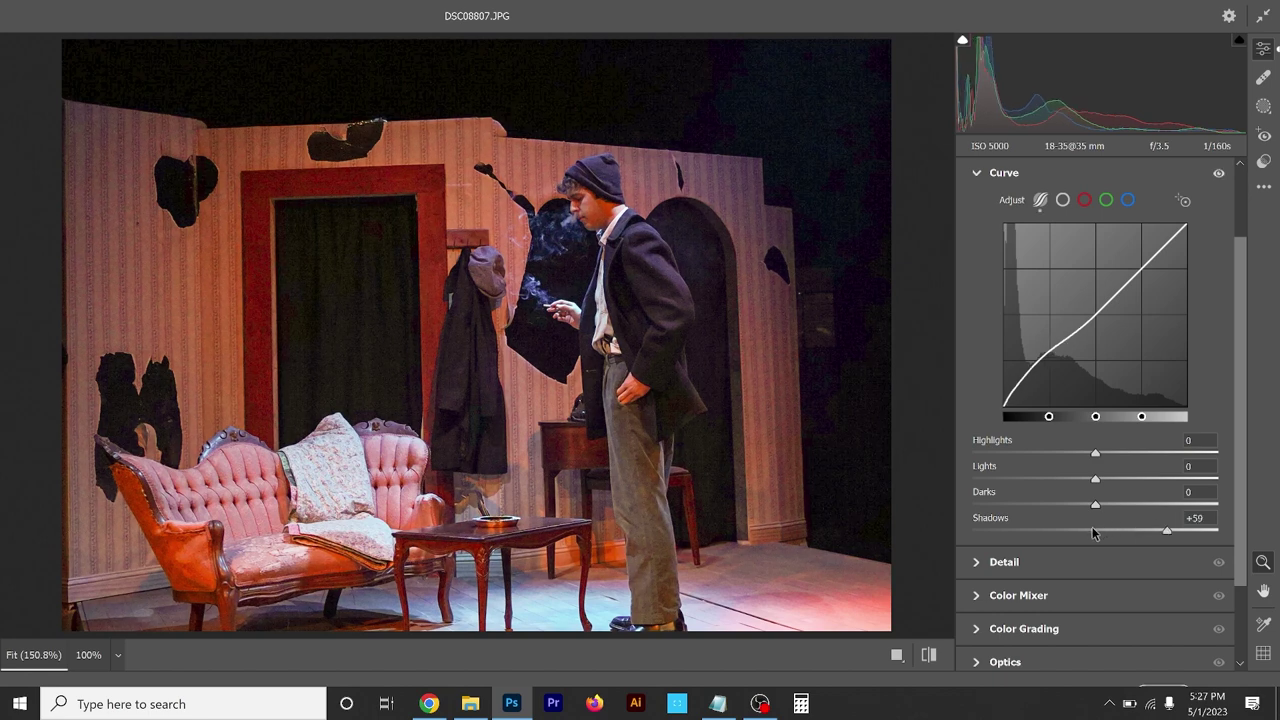
pyautogui.click(1084, 530)
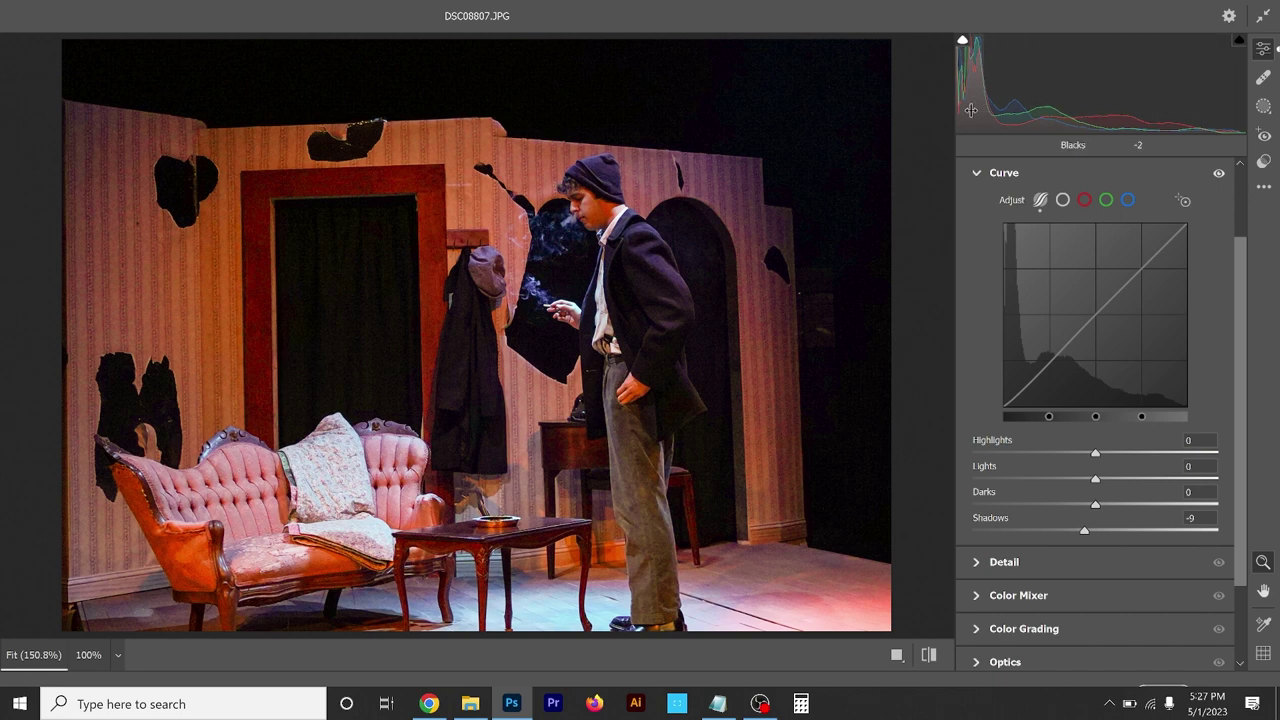
pyautogui.moveTo(1067, 533); pyautogui.dragTo(1159, 532)
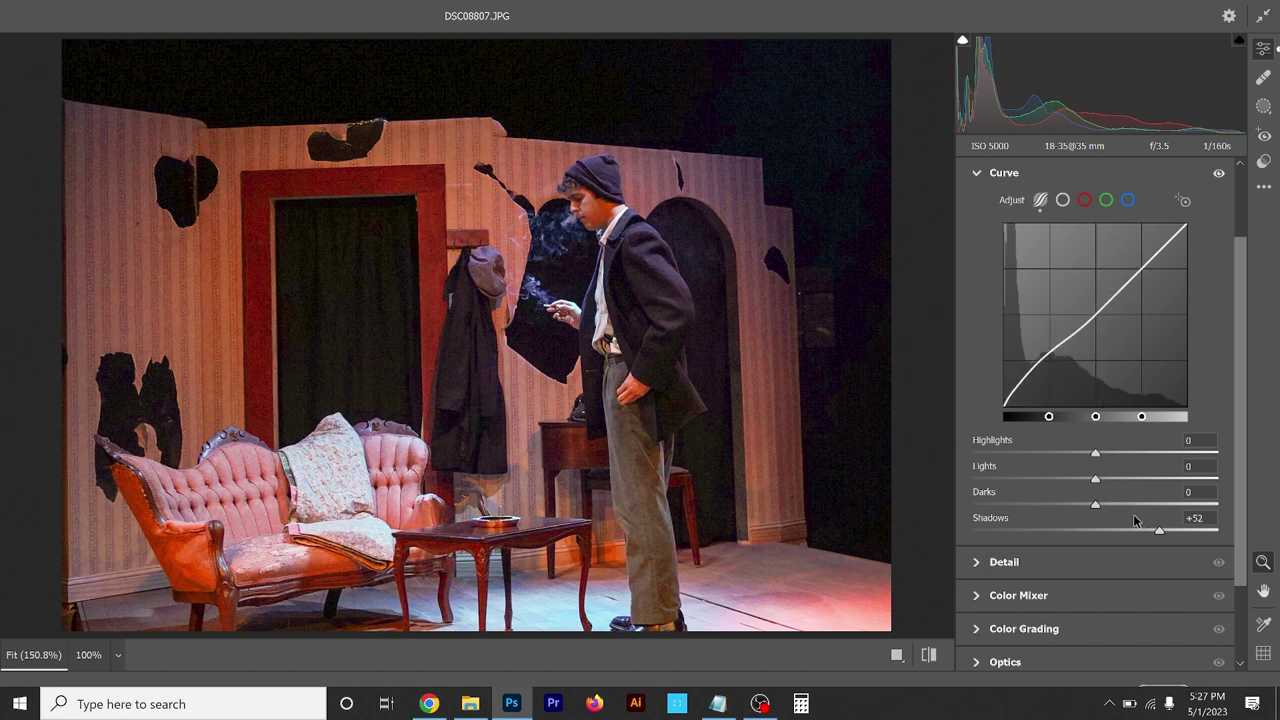
pyautogui.moveTo(1159, 531); pyautogui.dragTo(1079, 524)
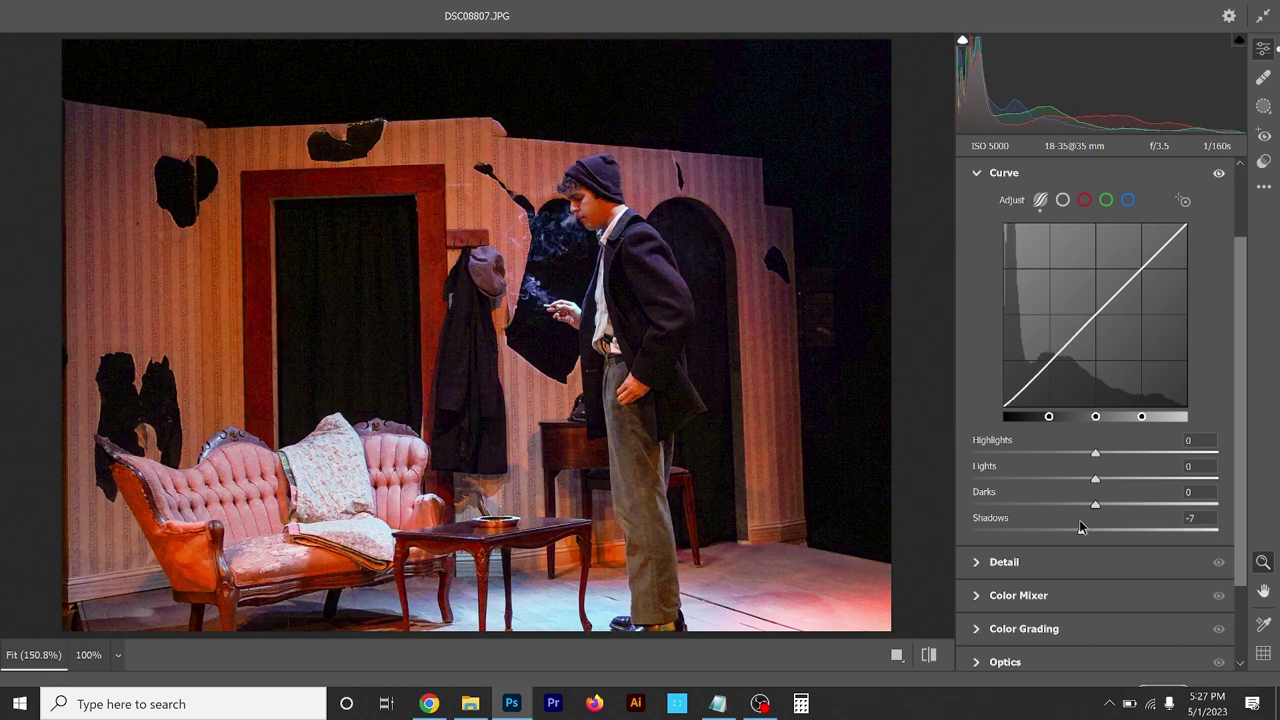
pyautogui.moveTo(1087, 526); pyautogui.dragTo(1083, 527)
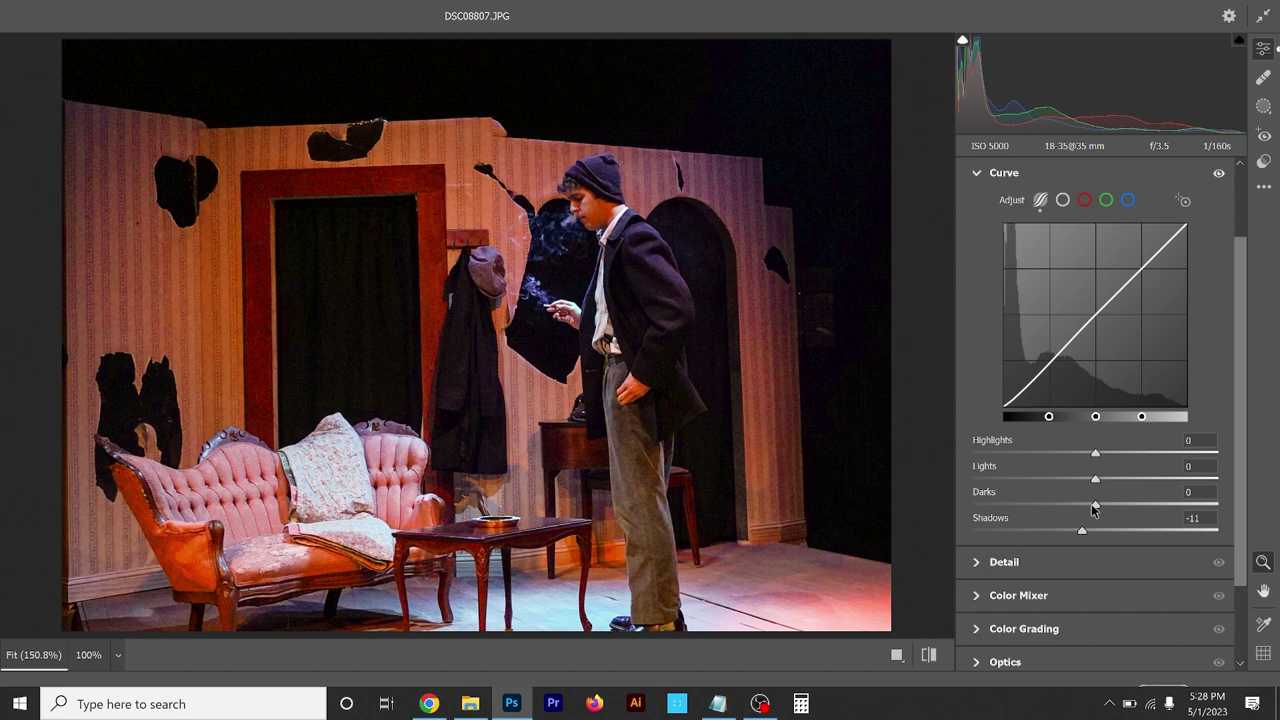
# - Set the parametric curve's Darks to +20, Lights to +7 and Highlights to -12
pyautogui.moveTo(1093, 505); pyautogui.dragTo(1120, 507)
pyautogui.click(1104, 479)
pyautogui.moveTo(1095, 453); pyautogui.dragTo(1081, 455)
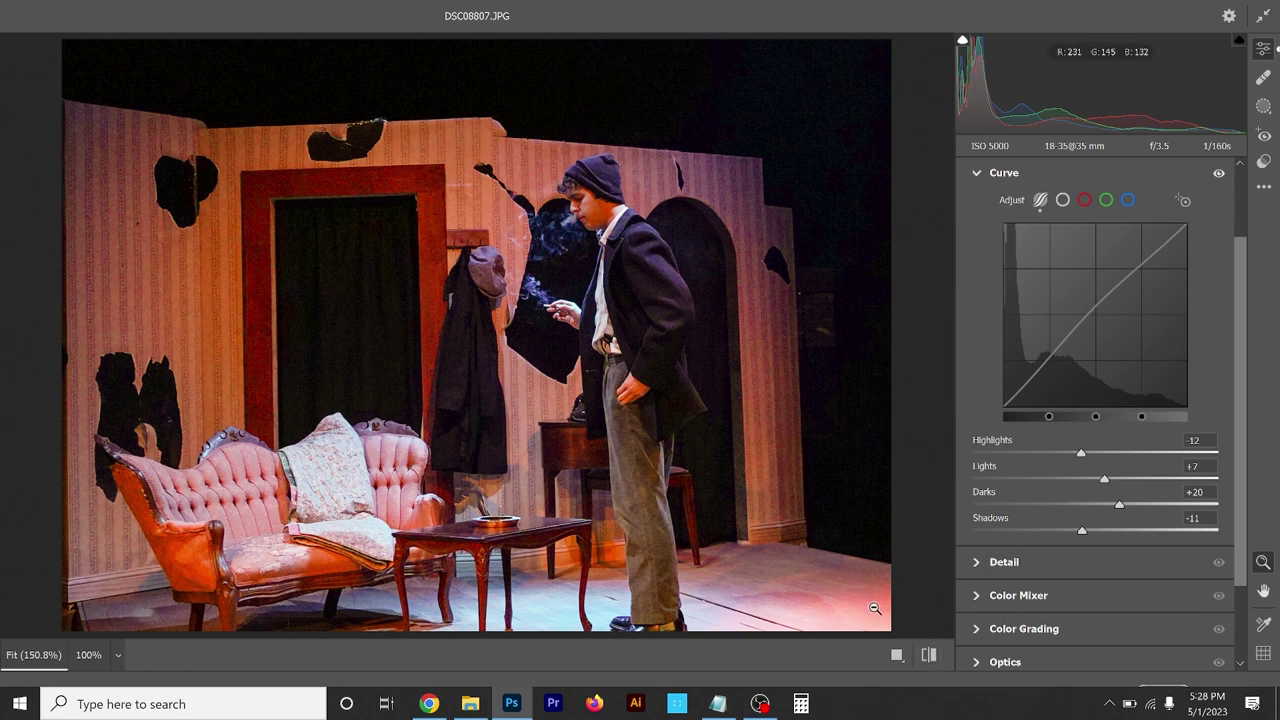
# - Compare the edited photo with its default settings several times, ending on the current settings
pyautogui.click(929, 656)
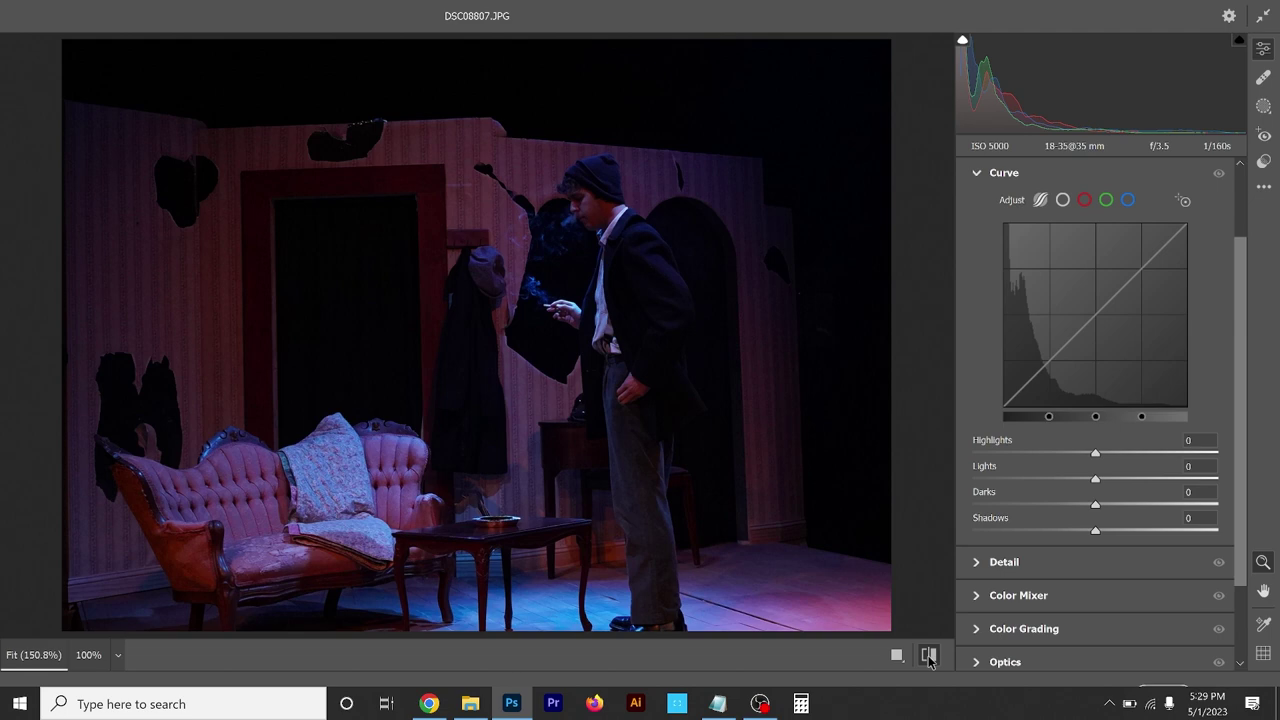
pyautogui.click(929, 656)
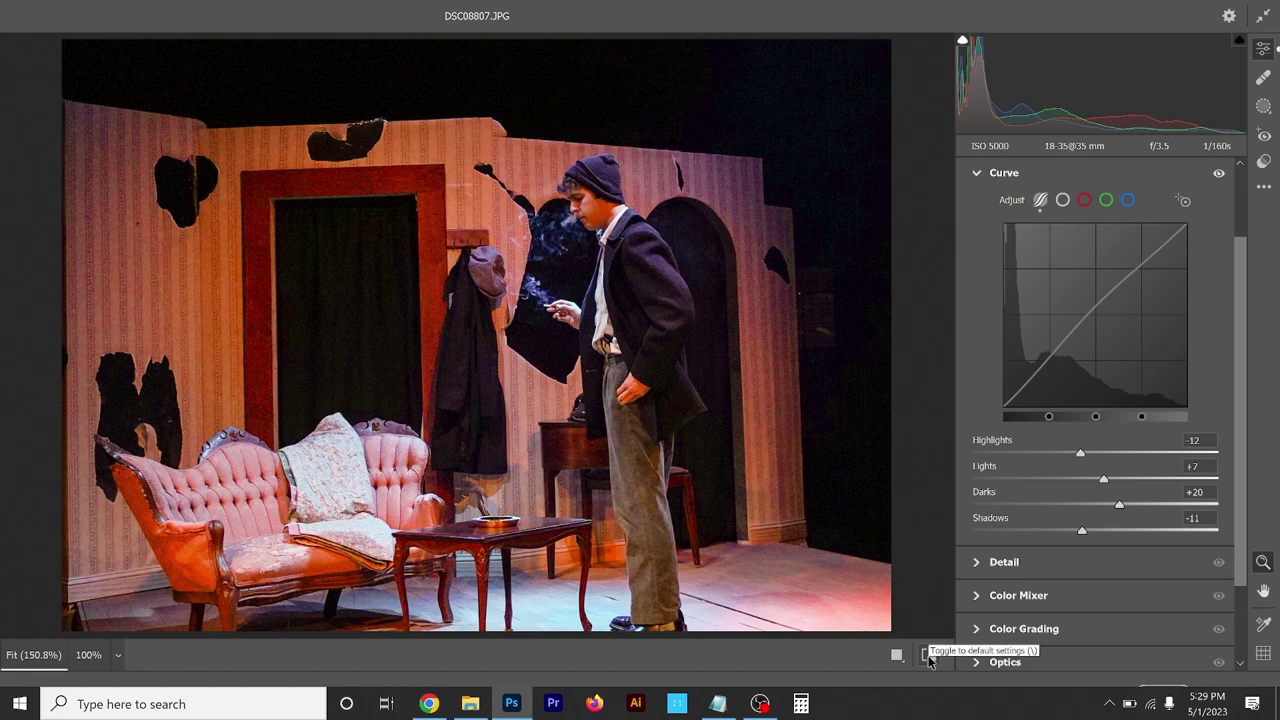
pyautogui.click(929, 656)
pyautogui.click(929, 656)
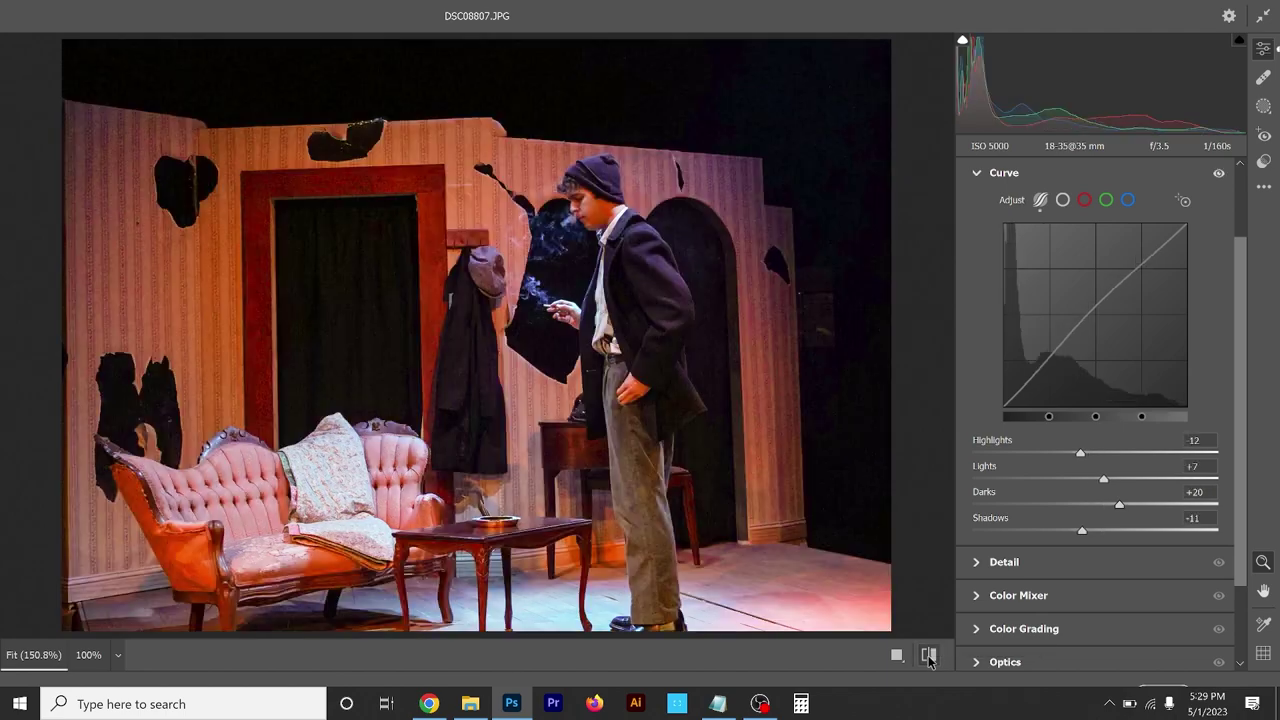
pyautogui.click(929, 656)
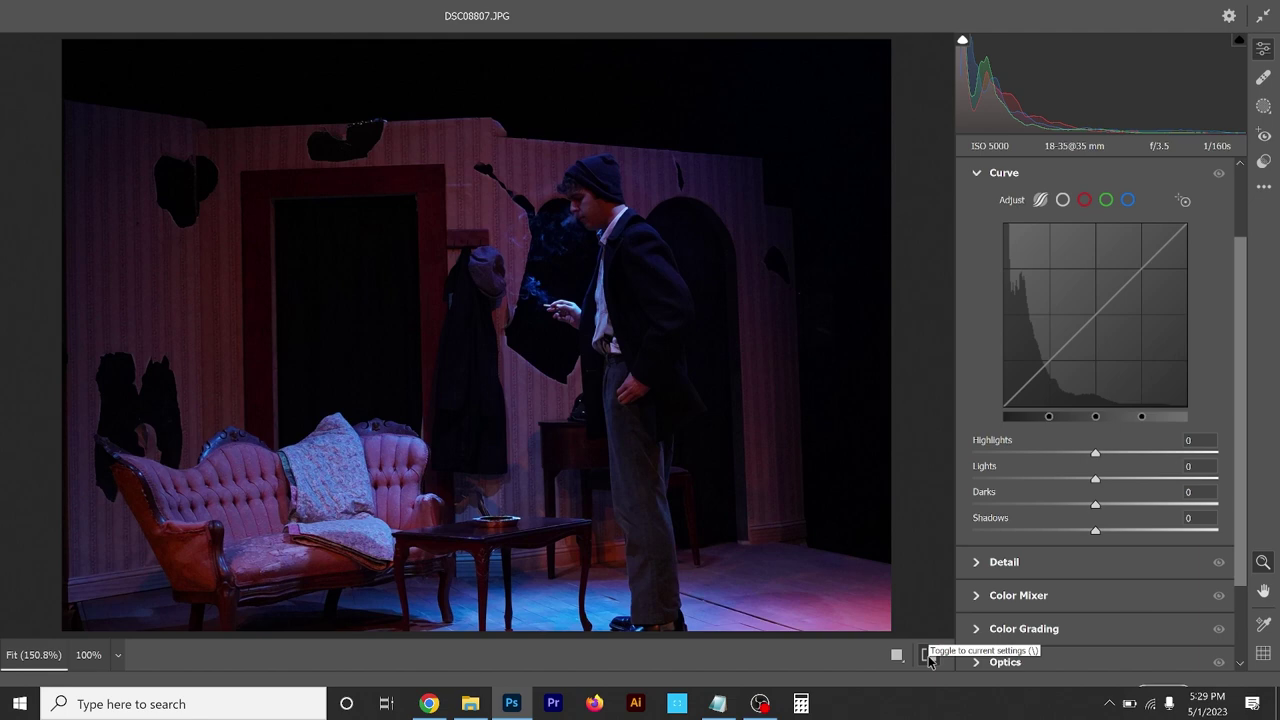
pyautogui.click(929, 656)
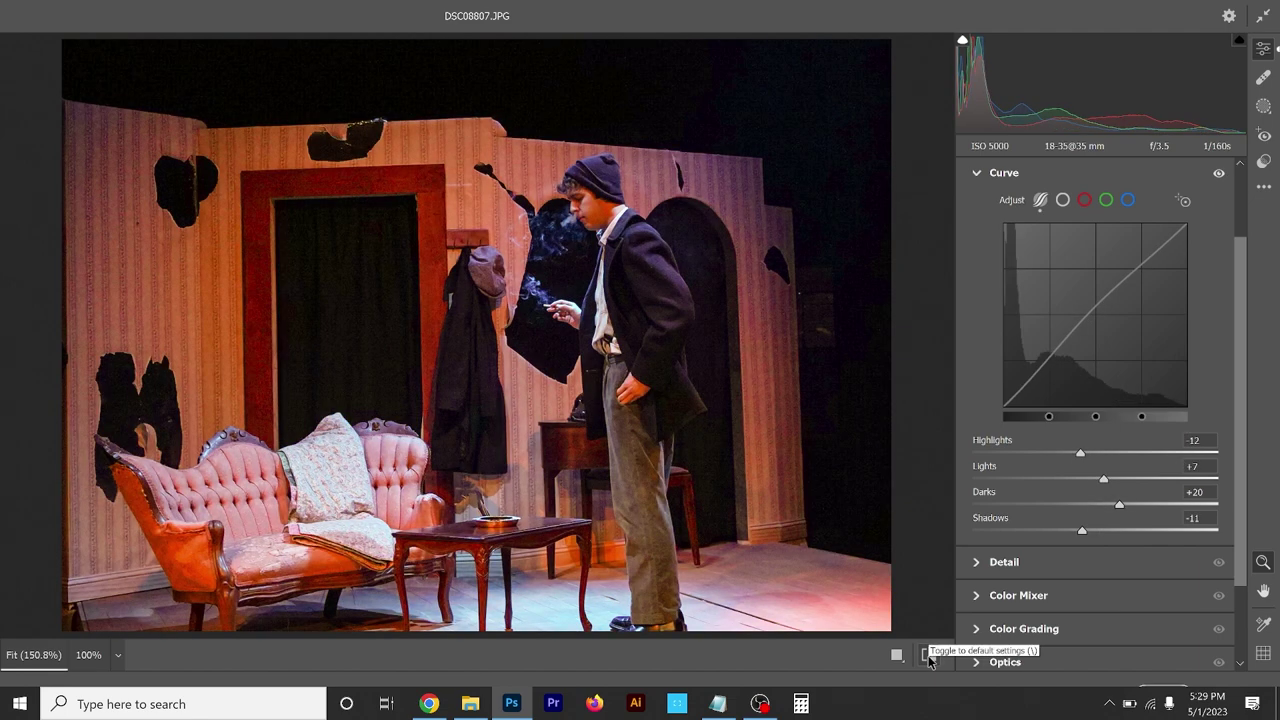
# - Try the Color Mixer's Reds hue at -100 and +100, and reset it to 0
pyautogui.click(1018, 595)
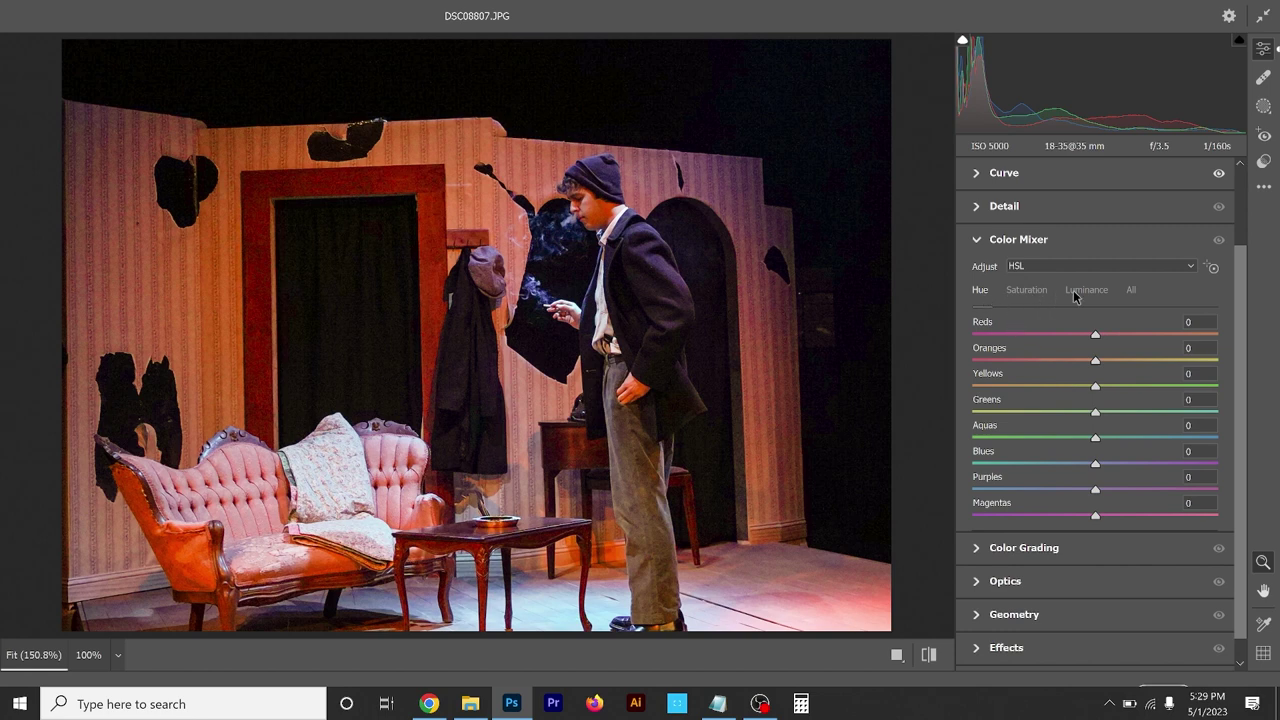
pyautogui.click(1131, 290)
pyautogui.click(982, 390)
pyautogui.scroll(-3, 1033, 389)
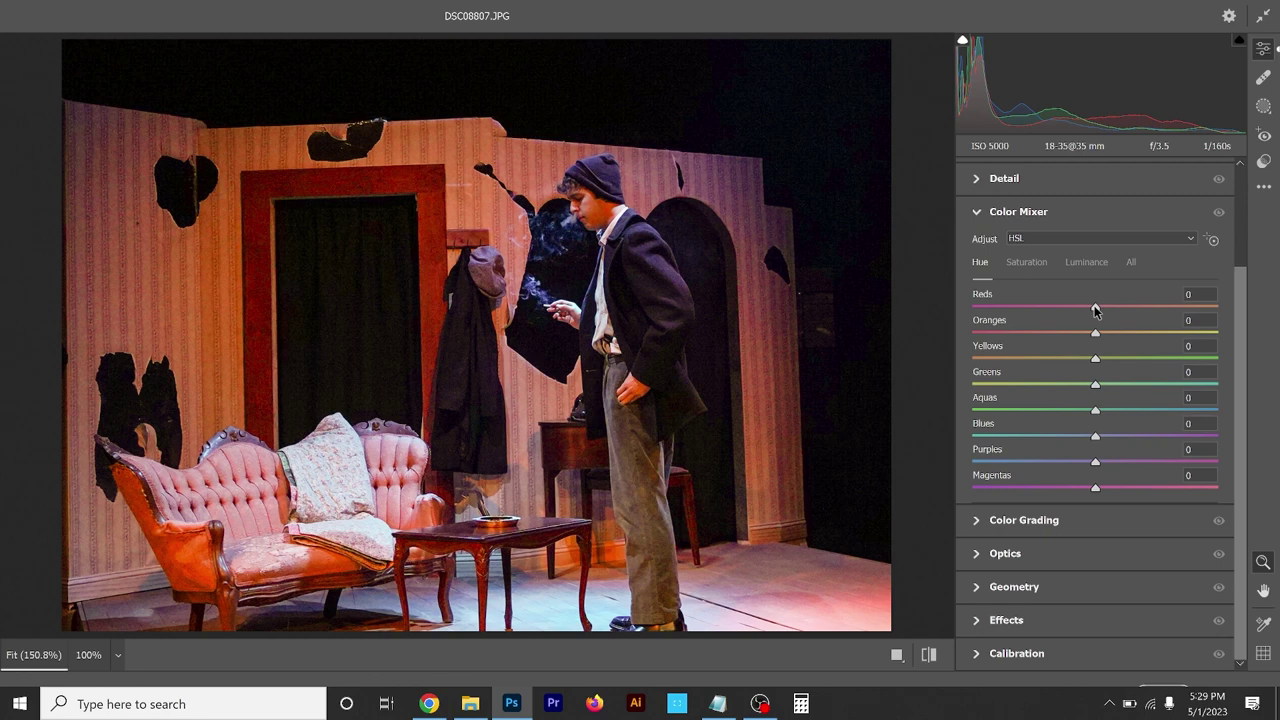
pyautogui.moveTo(1095, 309); pyautogui.dragTo(969, 324)
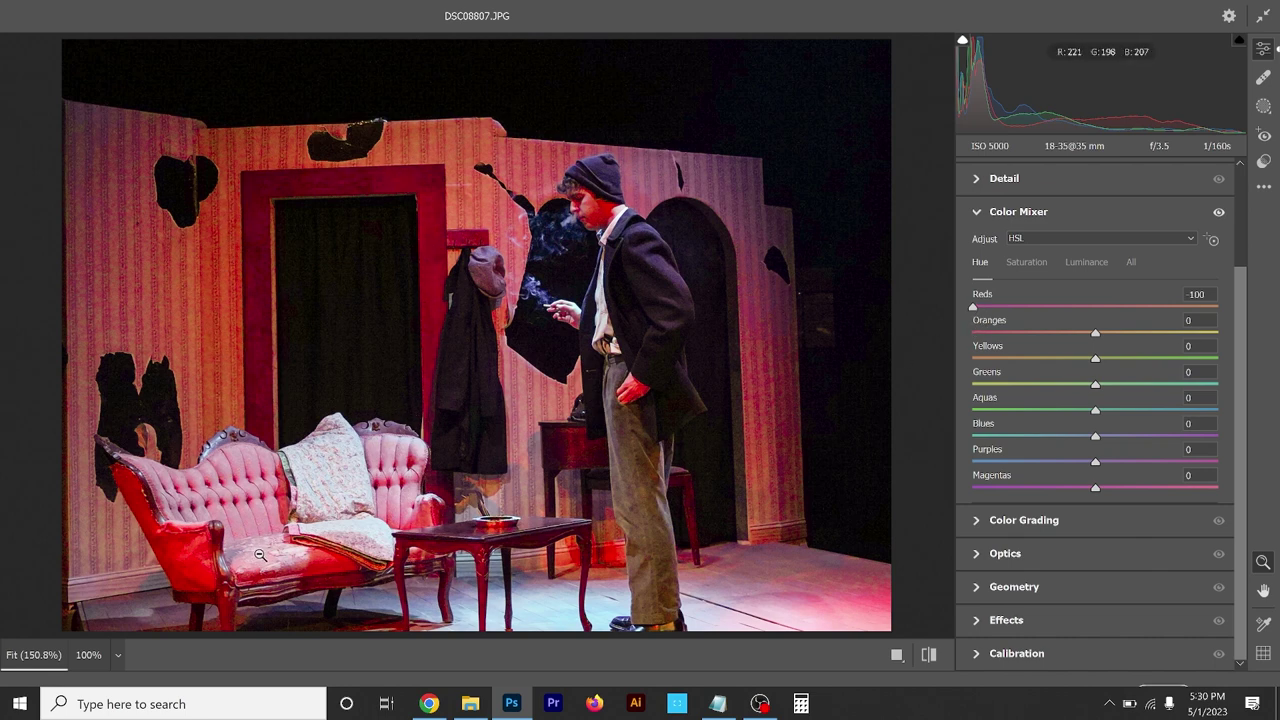
pyautogui.moveTo(974, 306); pyautogui.dragTo(1227, 304)
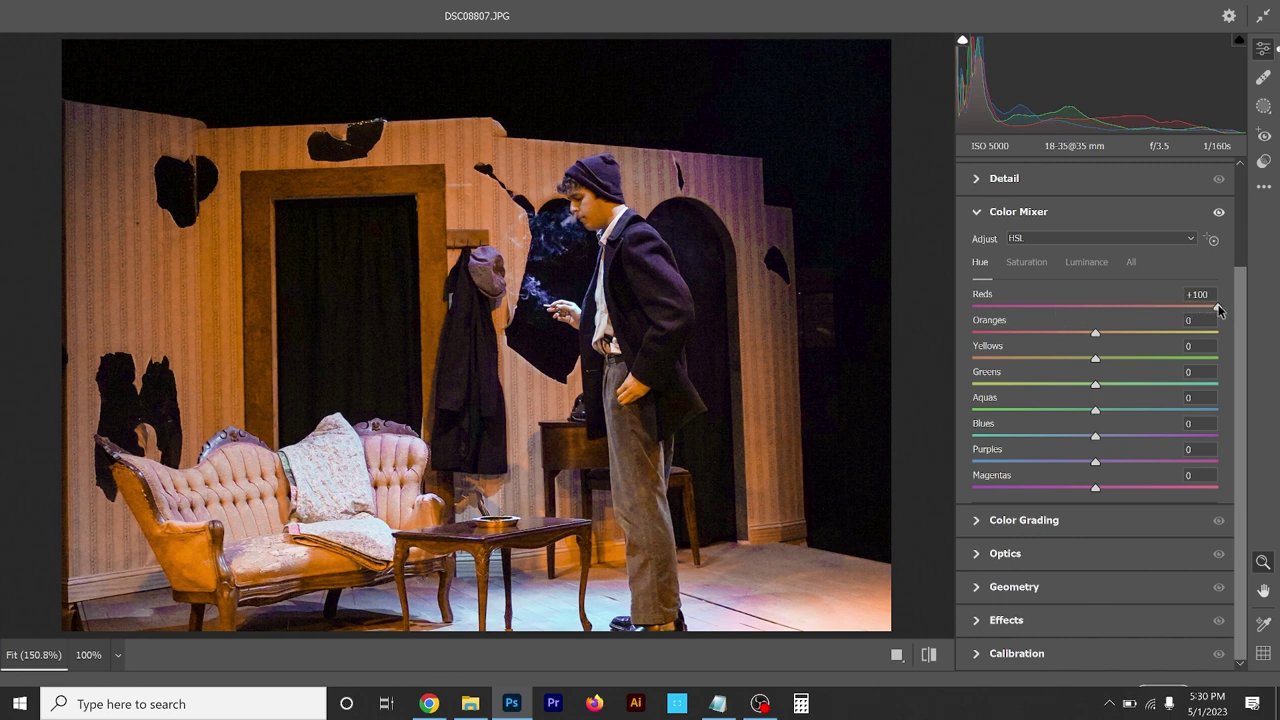
pyautogui.moveTo(1218, 310); pyautogui.dragTo(1096, 314)
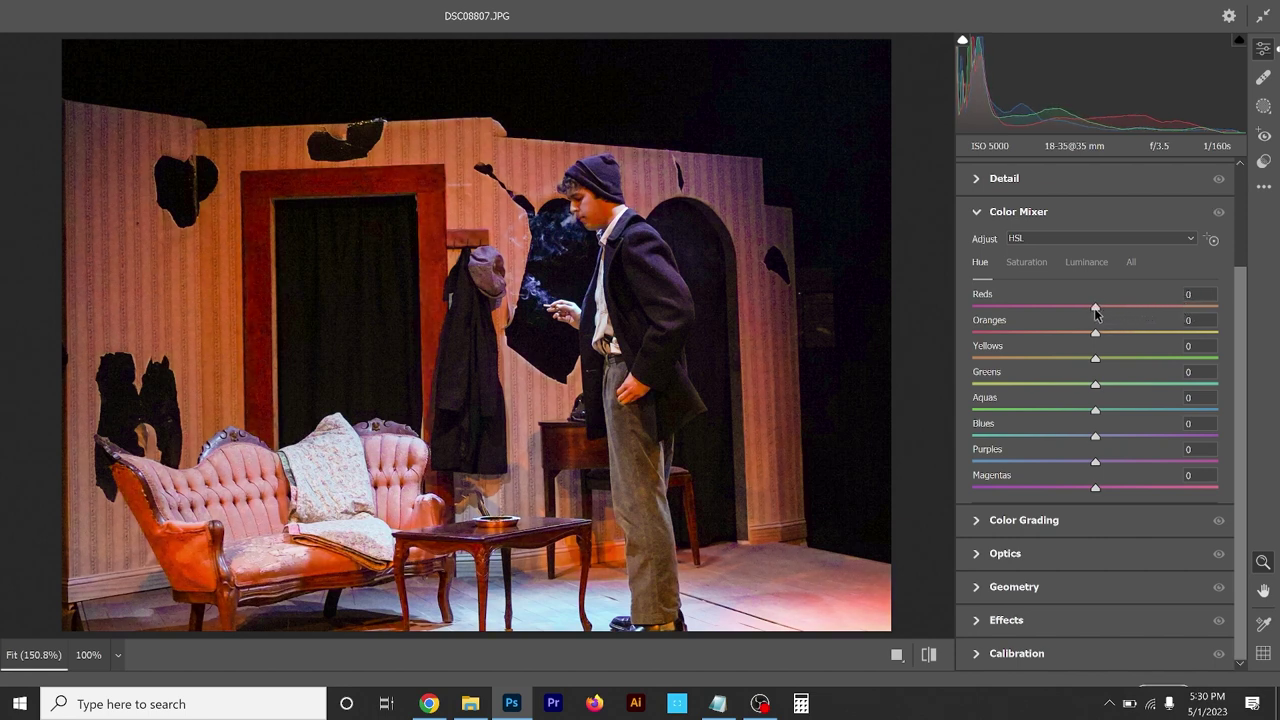
# - Try the Color Mixer's Reds saturation at -100, and reset it to 0
pyautogui.click(1036, 267)
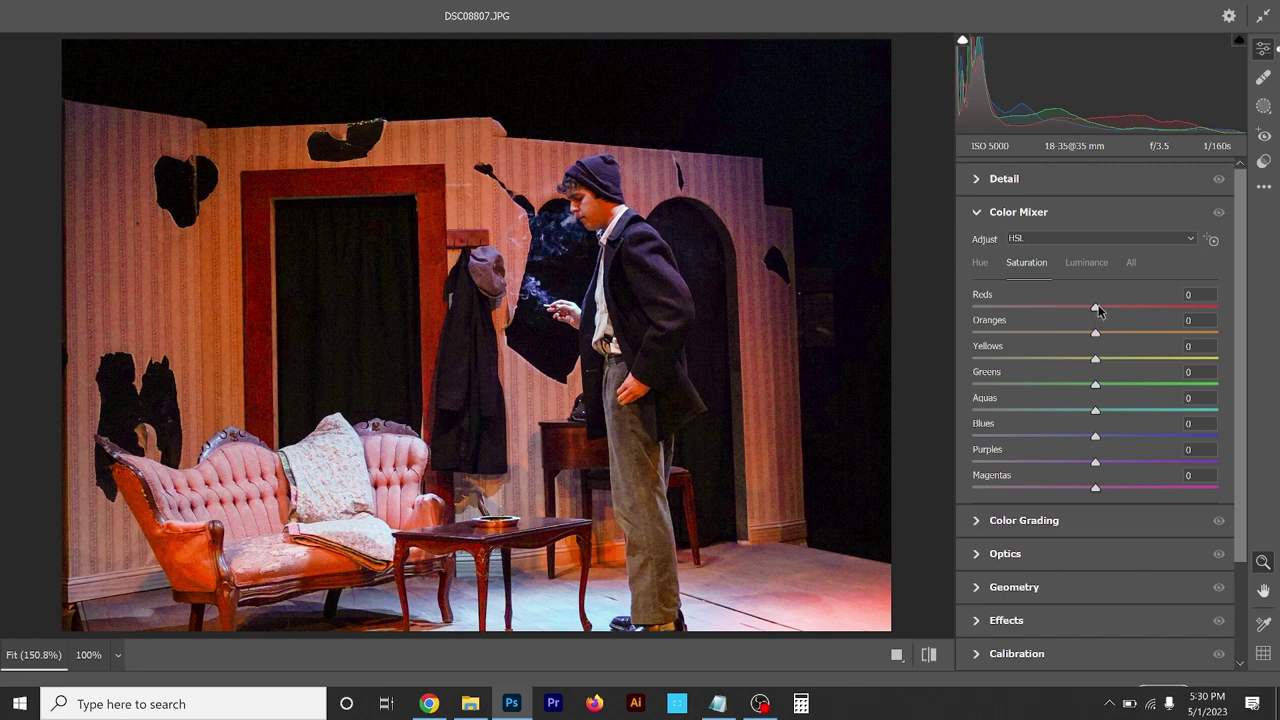
pyautogui.moveTo(1098, 307); pyautogui.dragTo(950, 320)
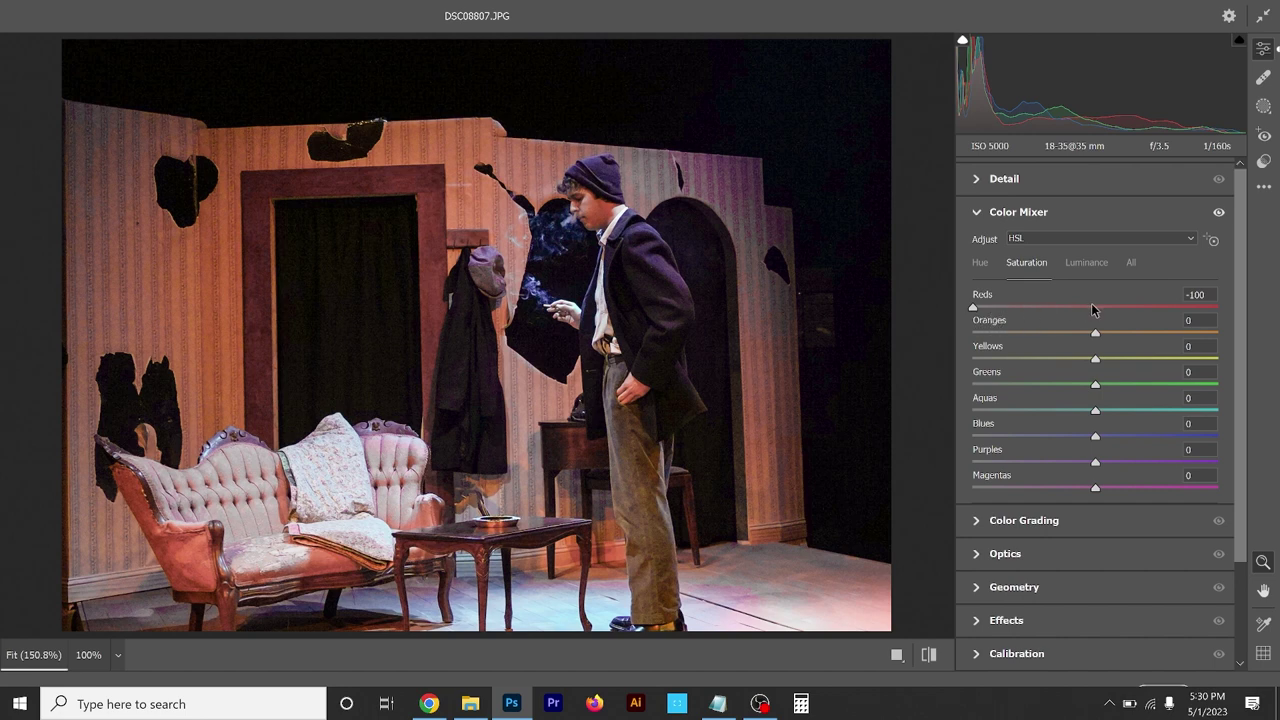
pyautogui.click(1093, 308)
pyautogui.doubleClick(1093, 308)
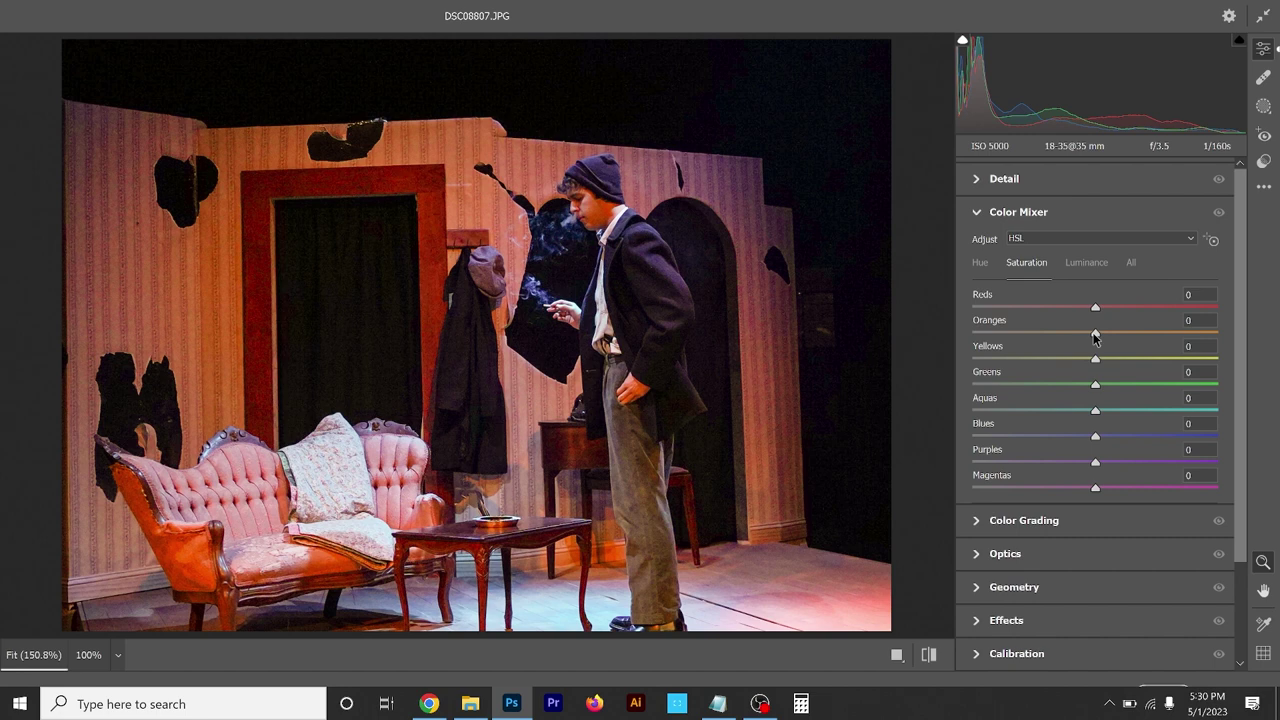
# - Try isolating the reds by setting the saturation of all other Color Mixer colors, Oranges through Magentas, to -100
pyautogui.moveTo(1095, 334); pyautogui.dragTo(962, 343)
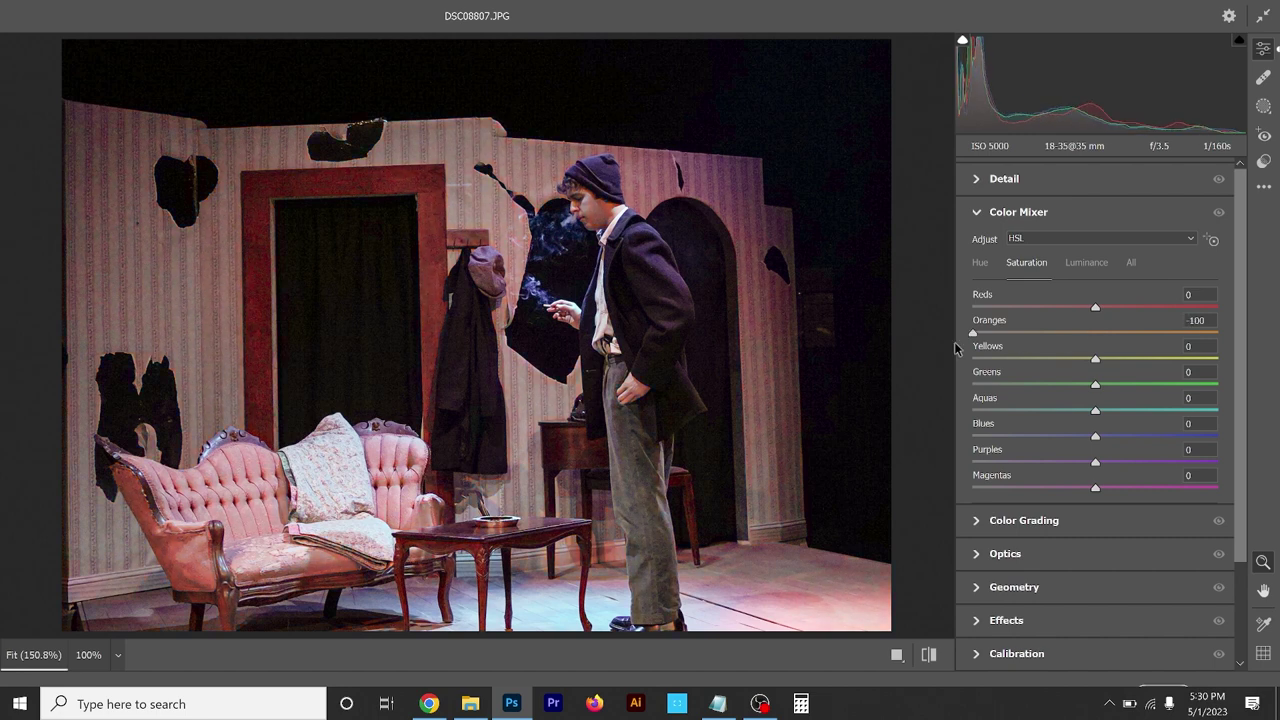
pyautogui.moveTo(1097, 360); pyautogui.dragTo(962, 376)
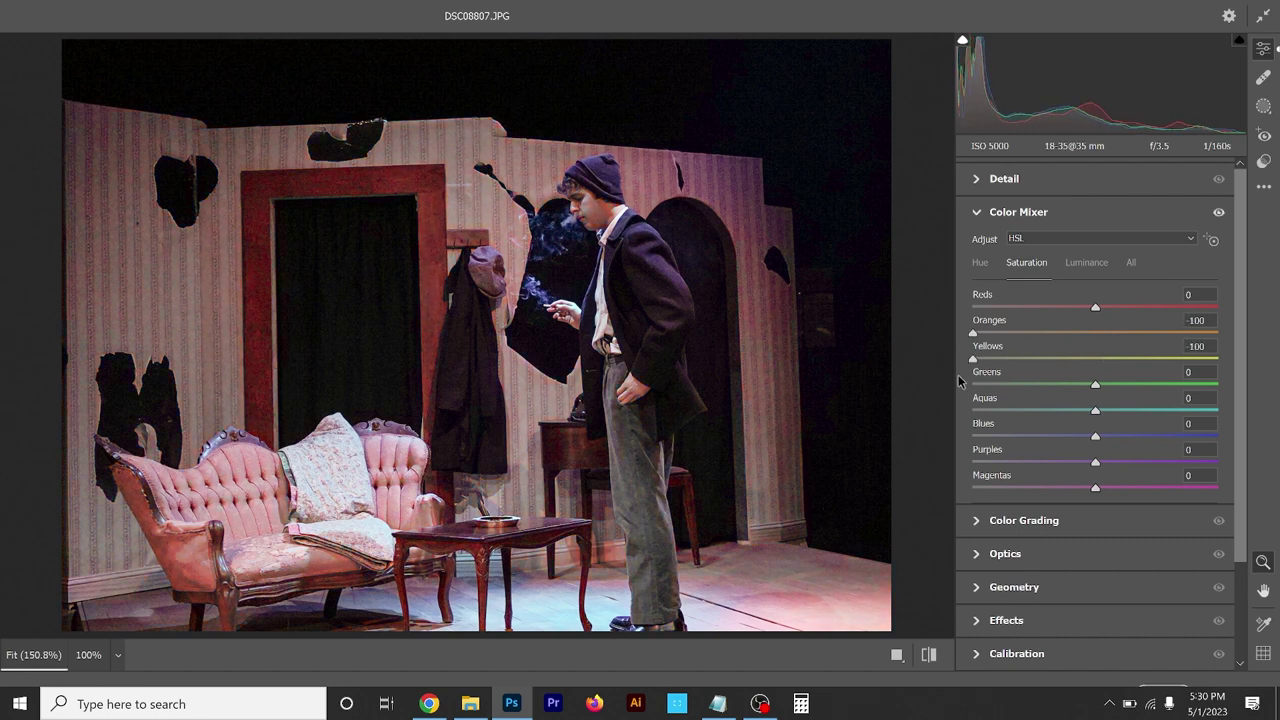
pyautogui.moveTo(1096, 386); pyautogui.dragTo(966, 392)
pyautogui.moveTo(1096, 412); pyautogui.dragTo(952, 420)
pyautogui.moveTo(1095, 440); pyautogui.dragTo(962, 444)
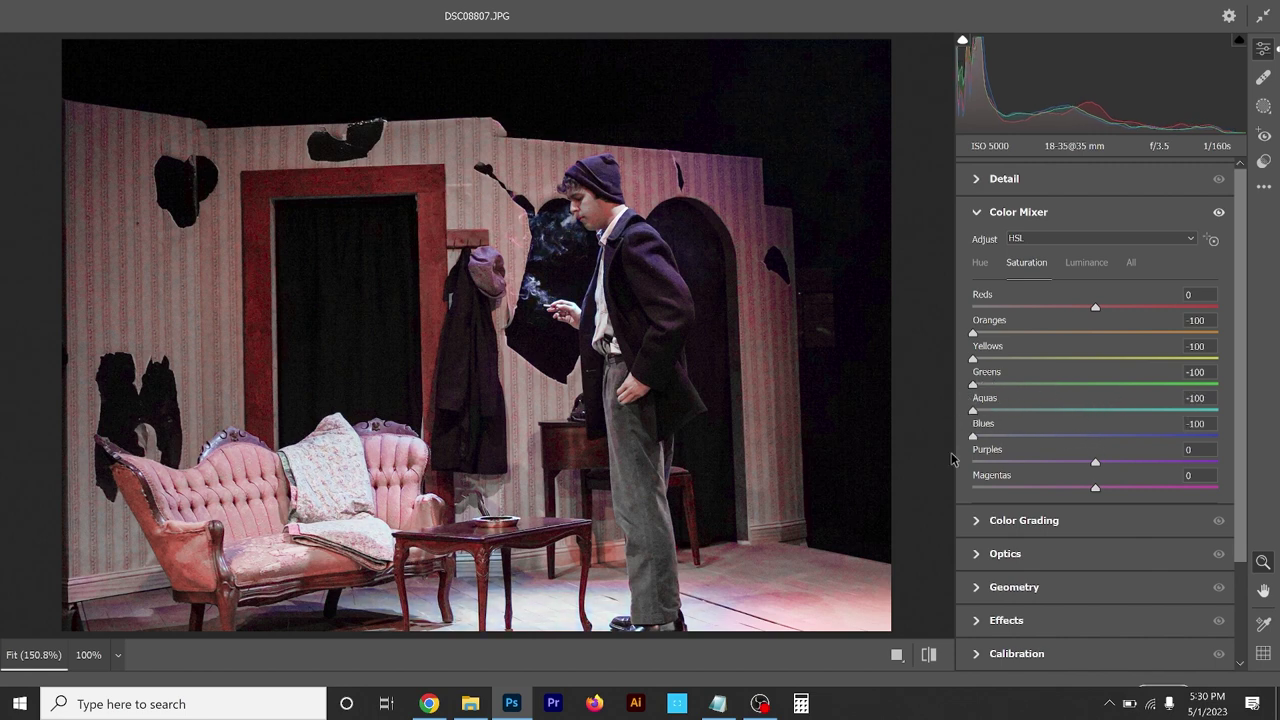
pyautogui.moveTo(1097, 465); pyautogui.dragTo(970, 470)
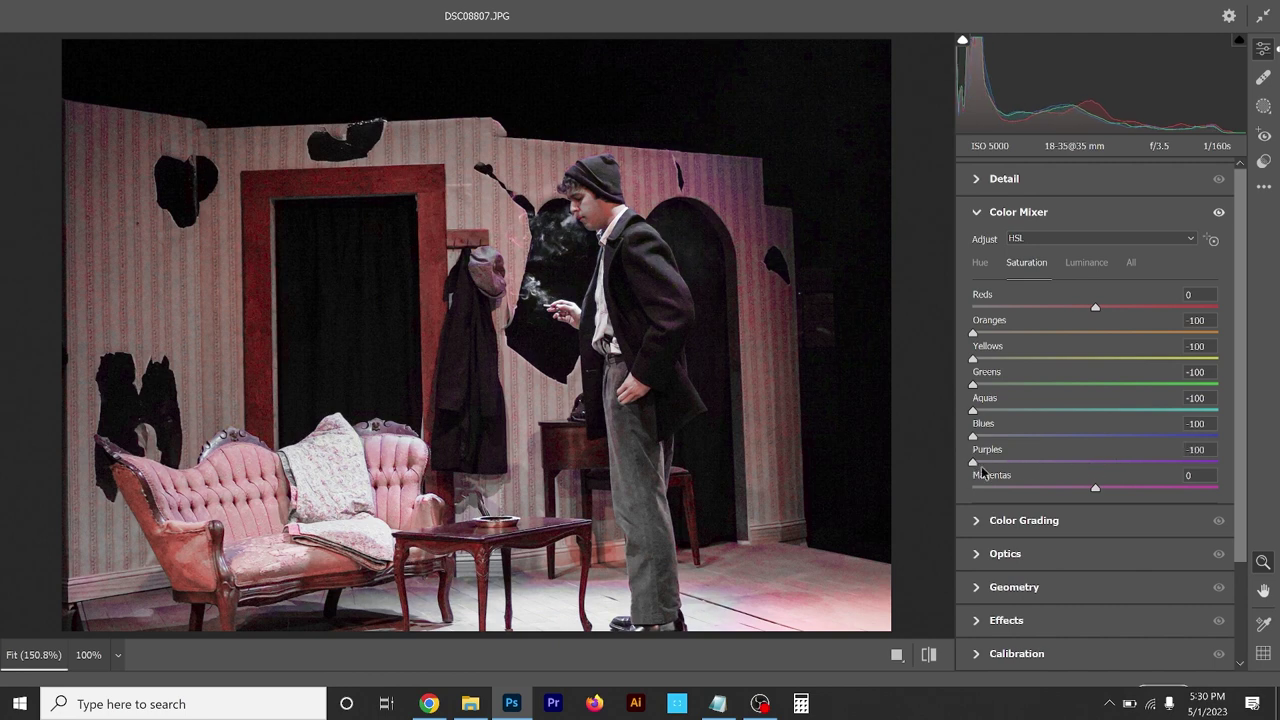
pyautogui.moveTo(1093, 488); pyautogui.dragTo(951, 490)
# - Reset the Color Mixer saturation of Oranges, Yellows and Greens to 0
pyautogui.doubleClick(974, 336)
pyautogui.doubleClick(974, 361)
pyautogui.doubleClick(974, 386)
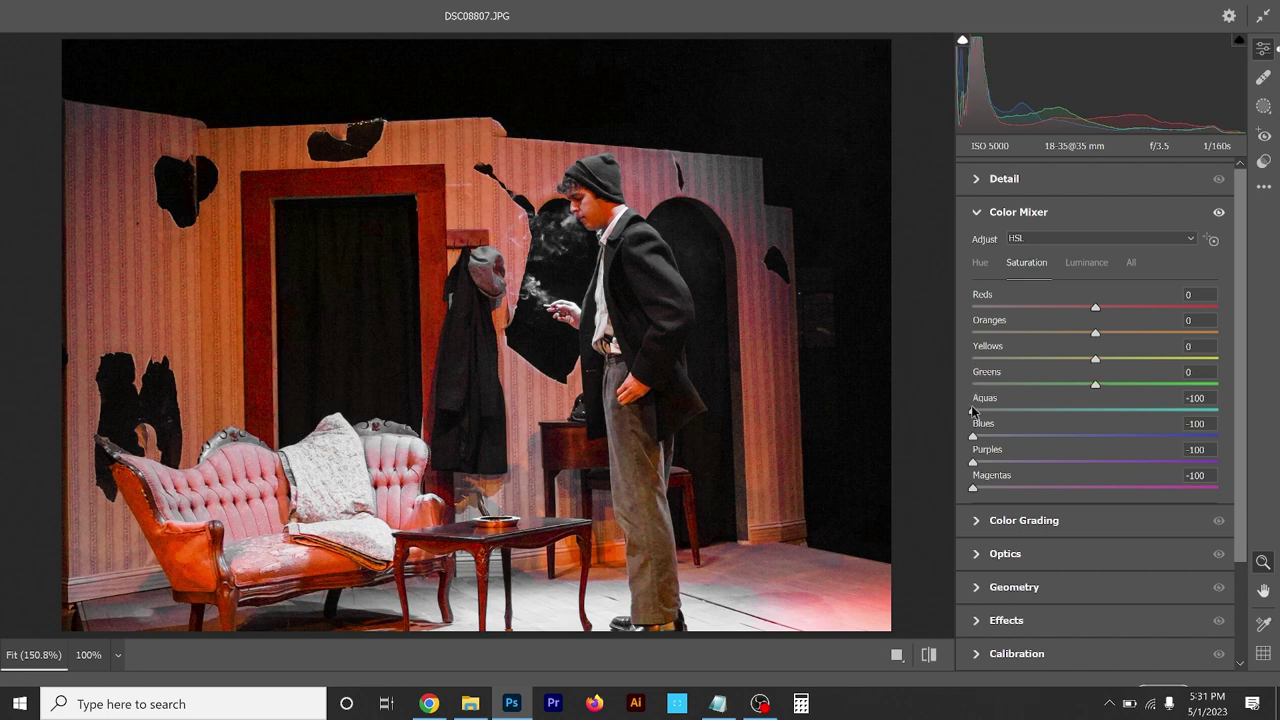
# - Try the Color Mixer's Reds luminance at -100 and +100, and reset it to 0
pyautogui.click(1075, 264)
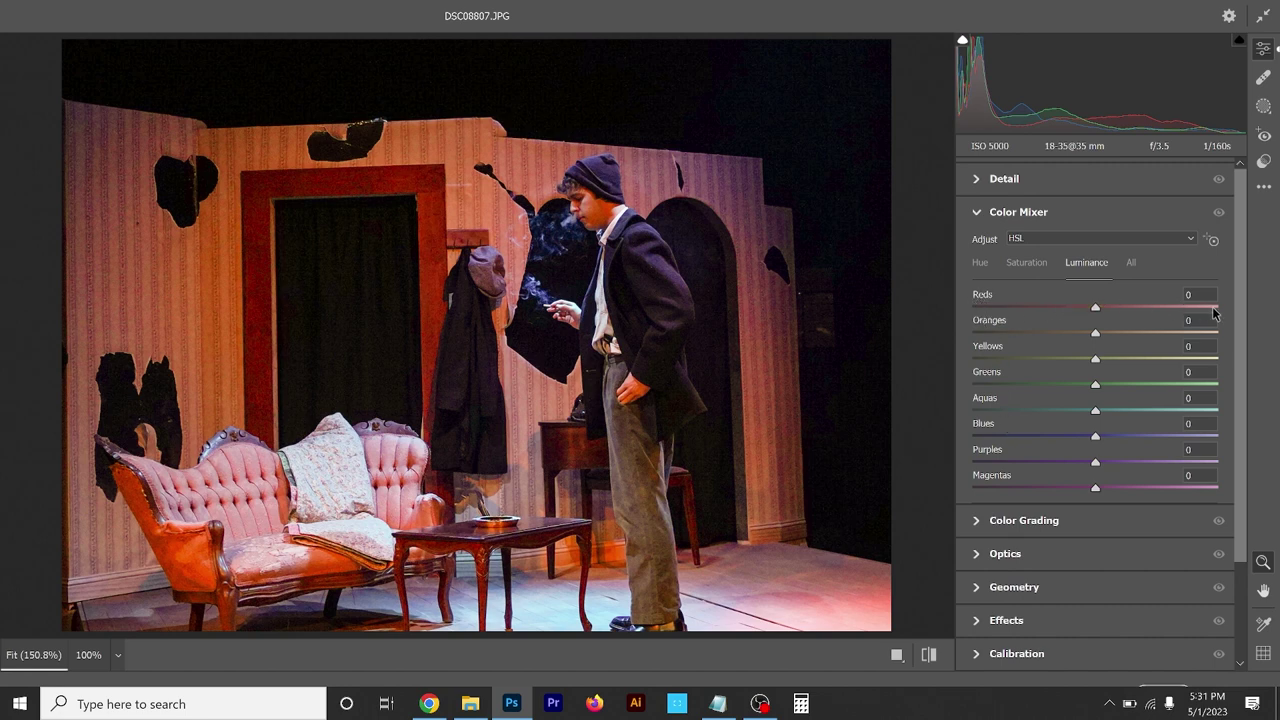
pyautogui.moveTo(1097, 307); pyautogui.dragTo(960, 330)
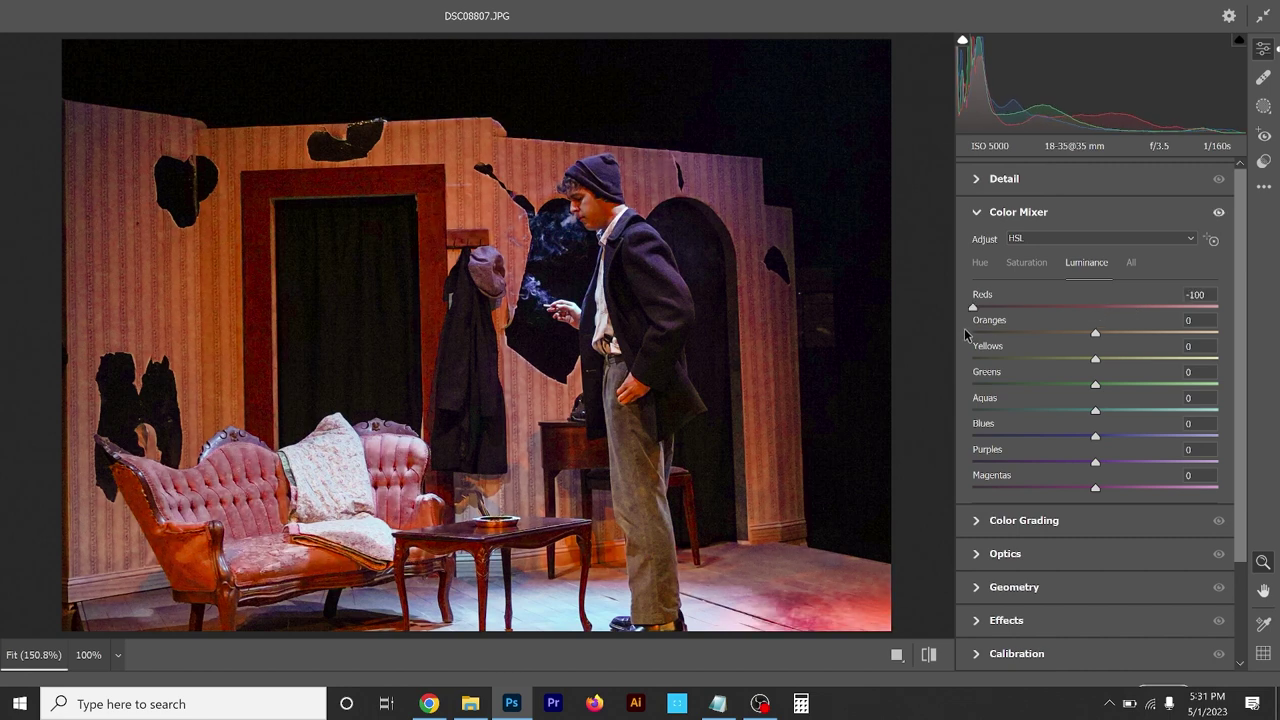
pyautogui.moveTo(975, 309); pyautogui.dragTo(1252, 297)
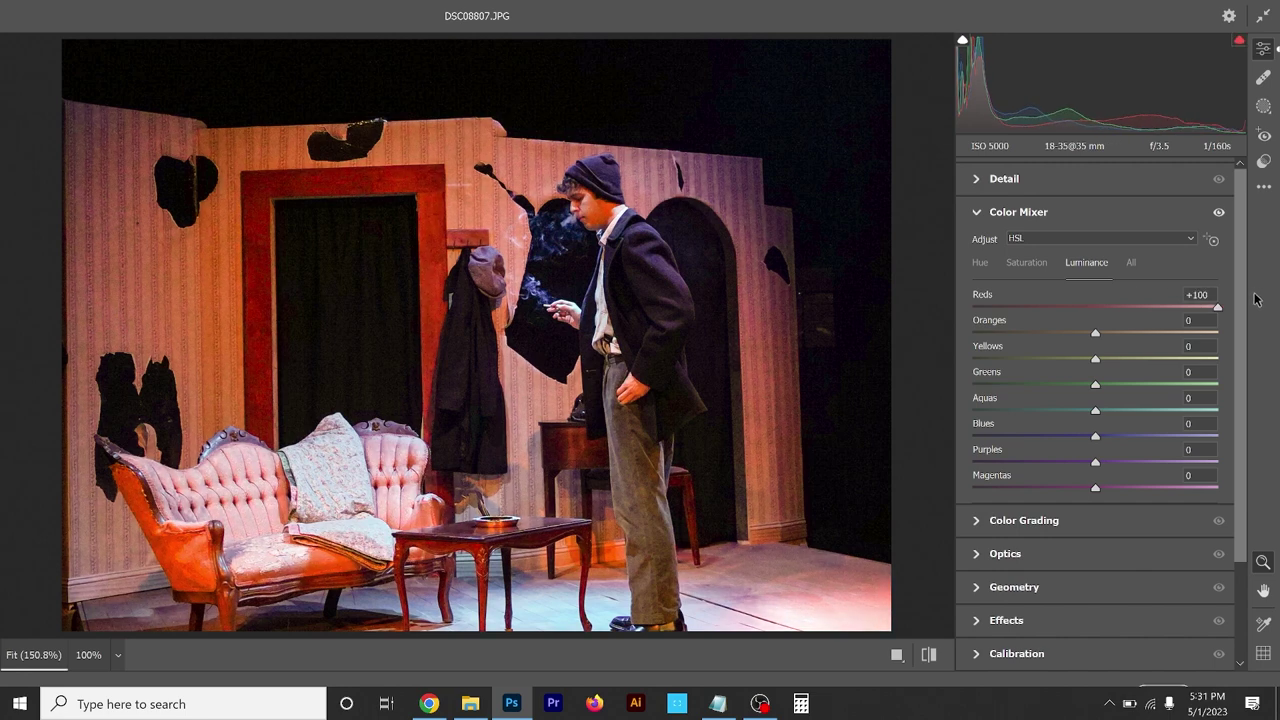
pyautogui.doubleClick(1220, 306)
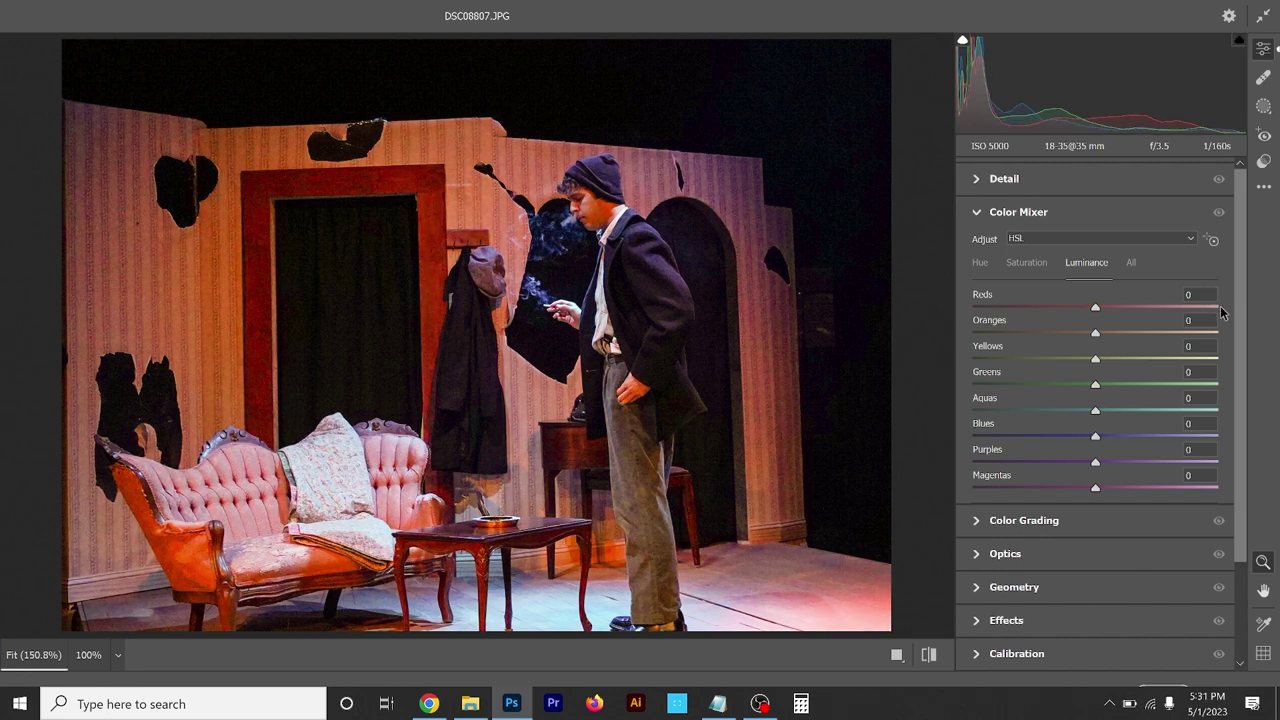
# - Shift the whole image's color toward blue with the global Color Grading wheel, at a hue of about 222
pyautogui.click(978, 521)
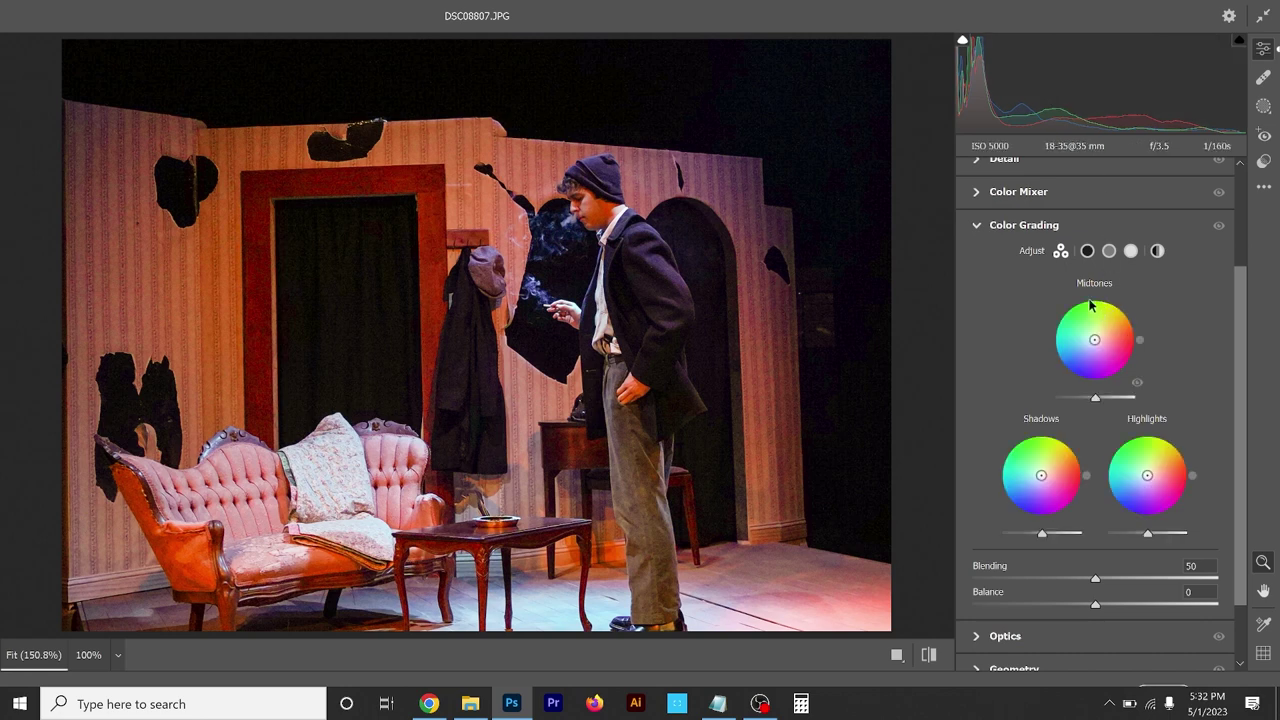
pyautogui.click(1157, 251)
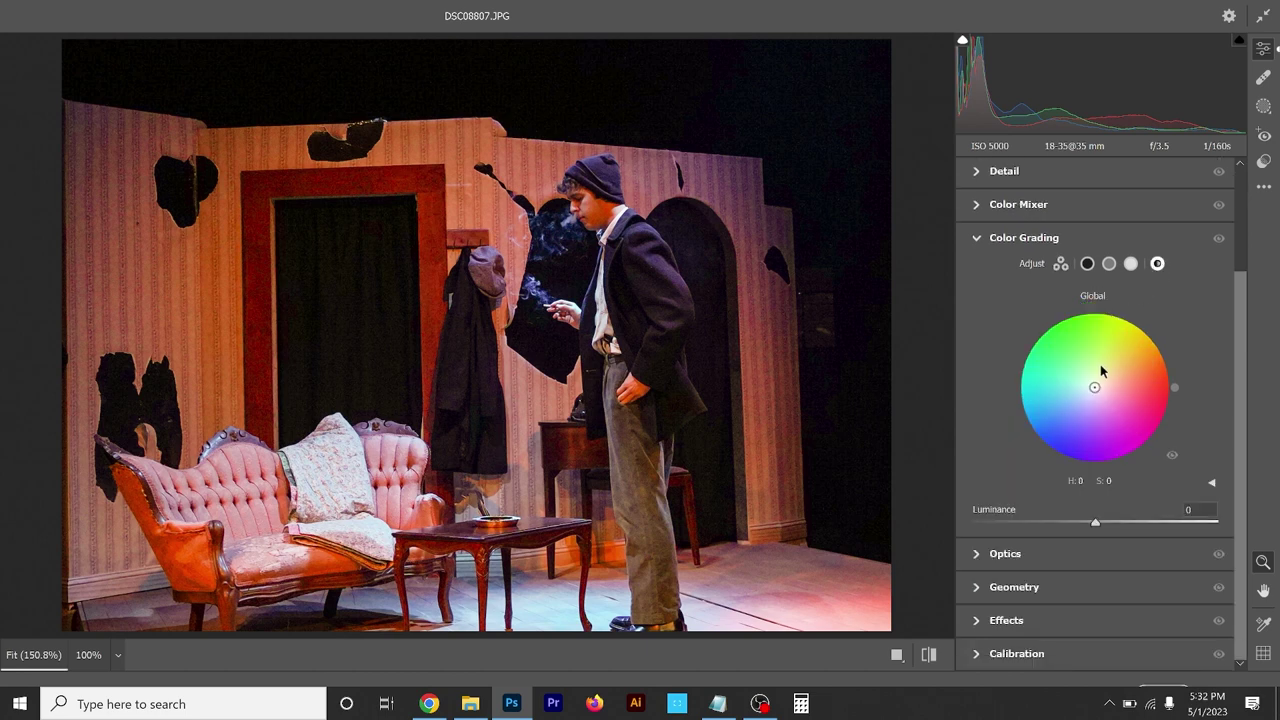
pyautogui.moveTo(1094, 387); pyautogui.dragTo(1077, 403)
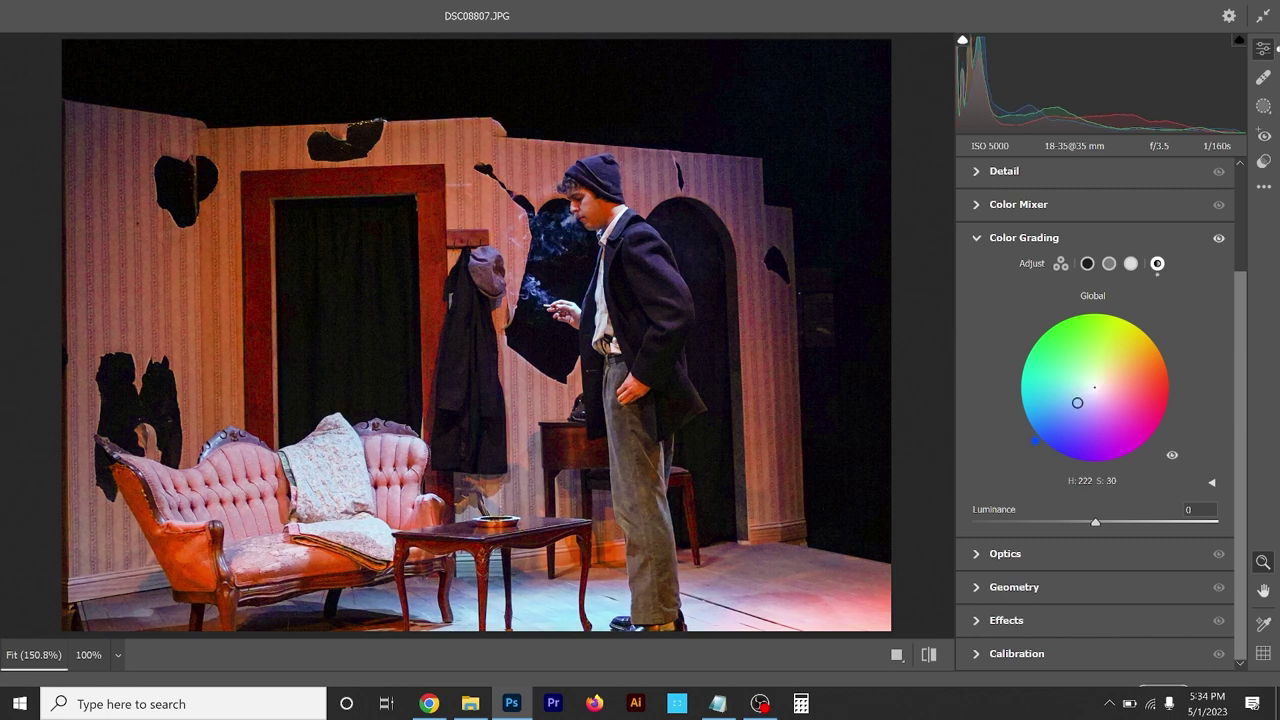
pyautogui.moveTo(1077, 403)
pyautogui.mouseDown()
pyautogui.moveTo(1075, 392)
pyautogui.moveTo(1069, 413)
pyautogui.mouseUp()
# - Apply the automatic Upright perspective correction in the Geometry settings
pyautogui.click(1012, 587)
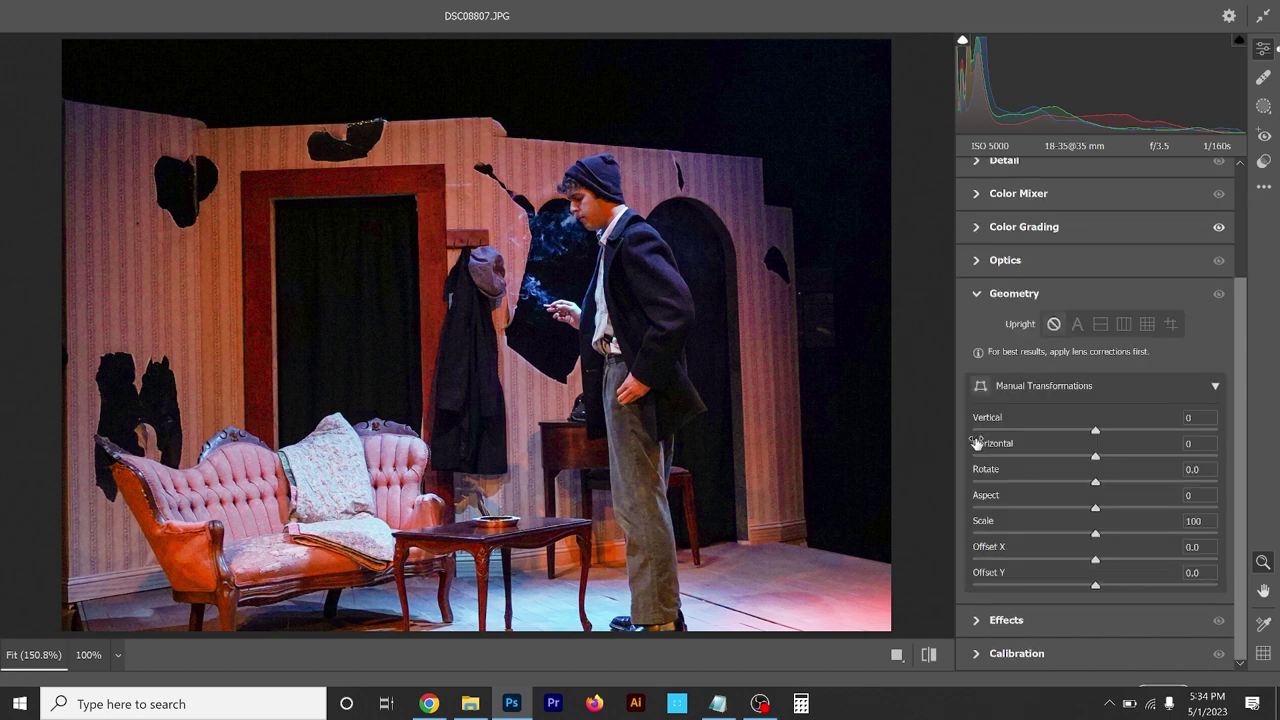
pyautogui.click(1082, 329)
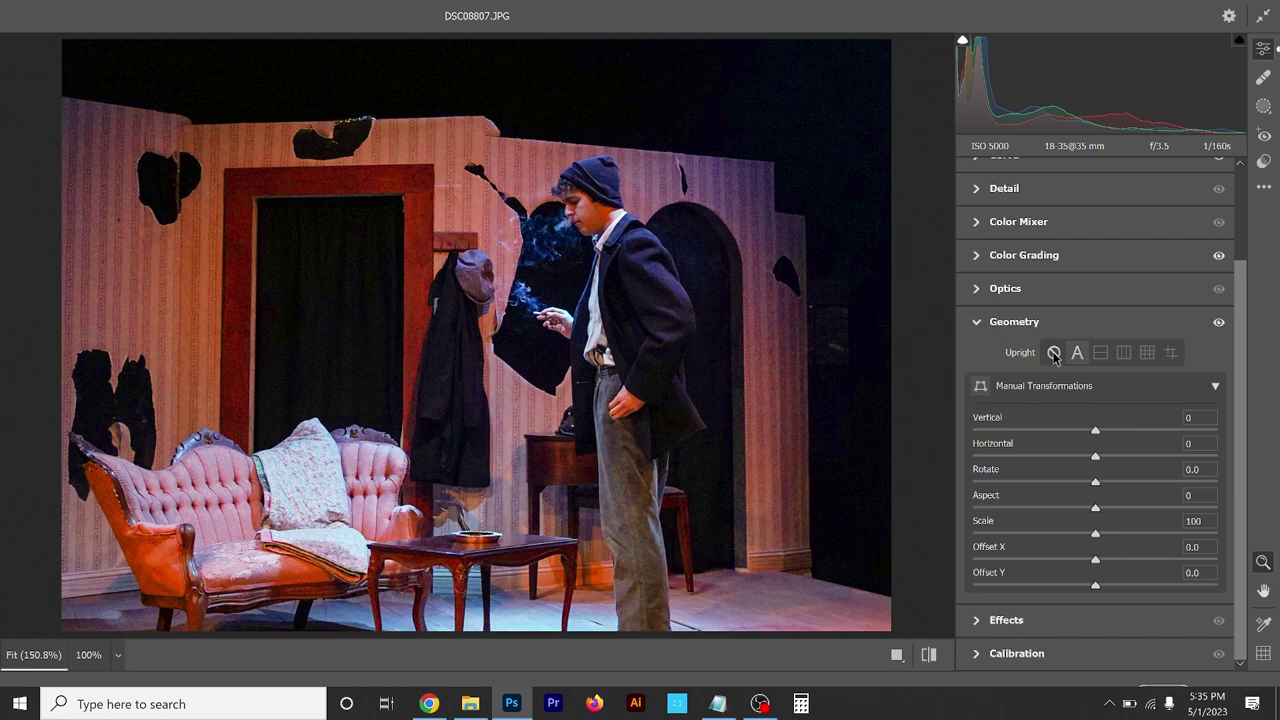
# - Try the manual transformations Rotate at -1.2 and Horizontal at -10, and reset both to 0
pyautogui.moveTo(1095, 482); pyautogui.dragTo(1083, 485)
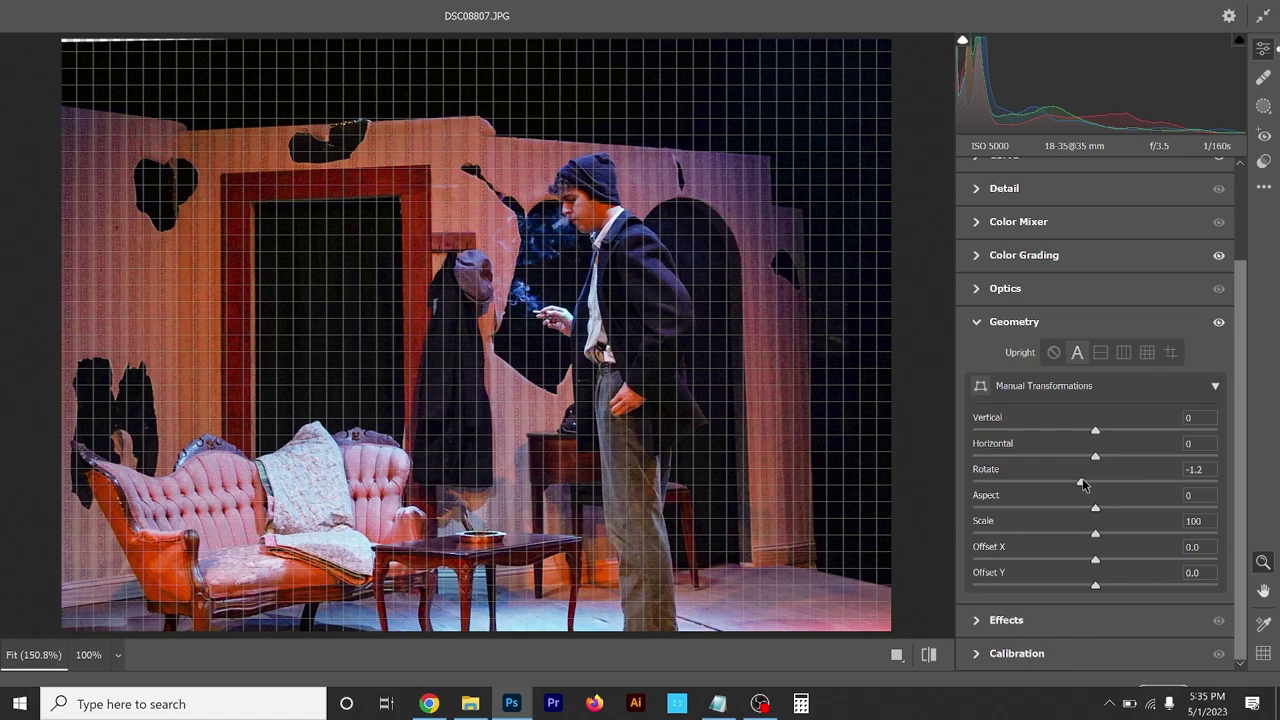
pyautogui.click(1083, 485)
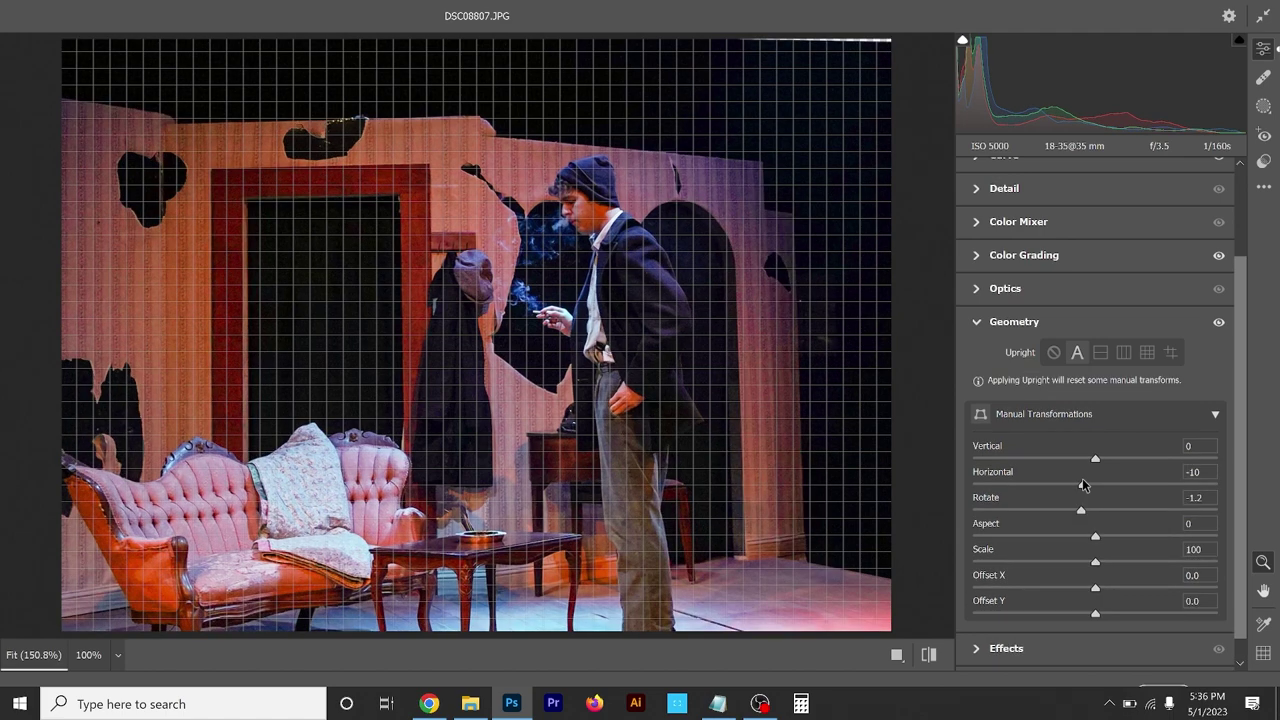
pyautogui.doubleClick(1085, 486)
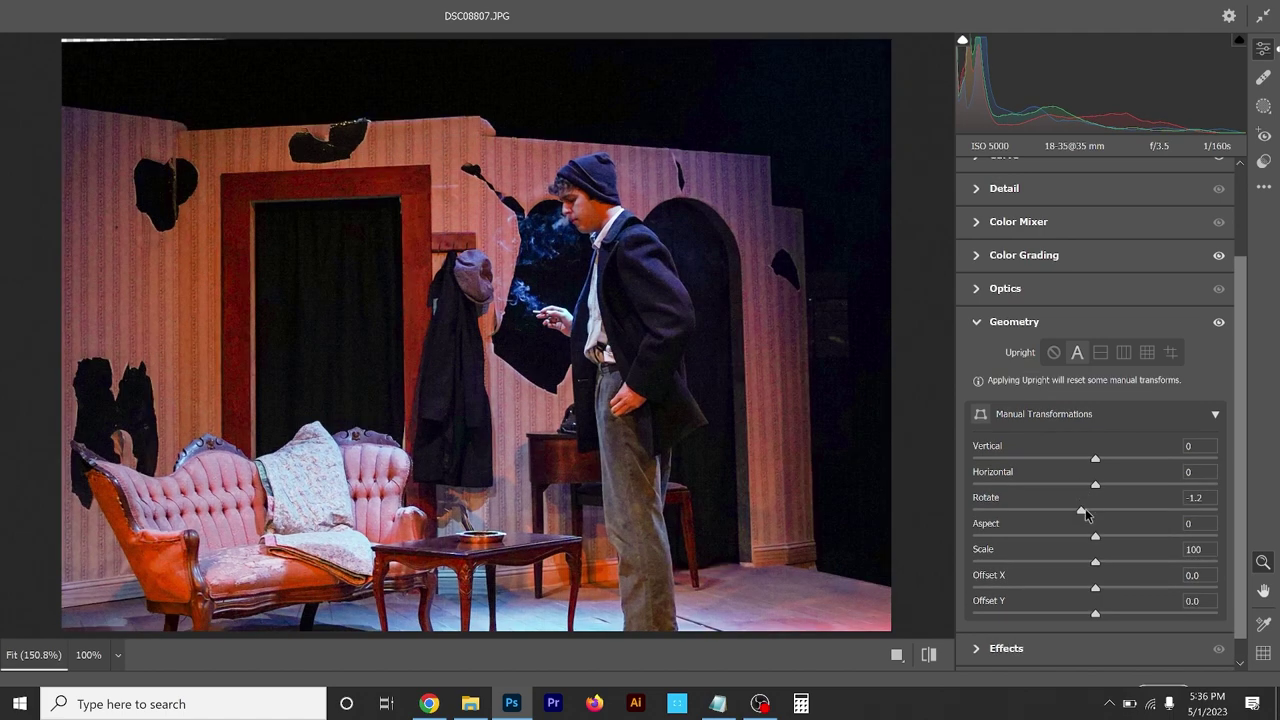
pyautogui.doubleClick(1085, 513)
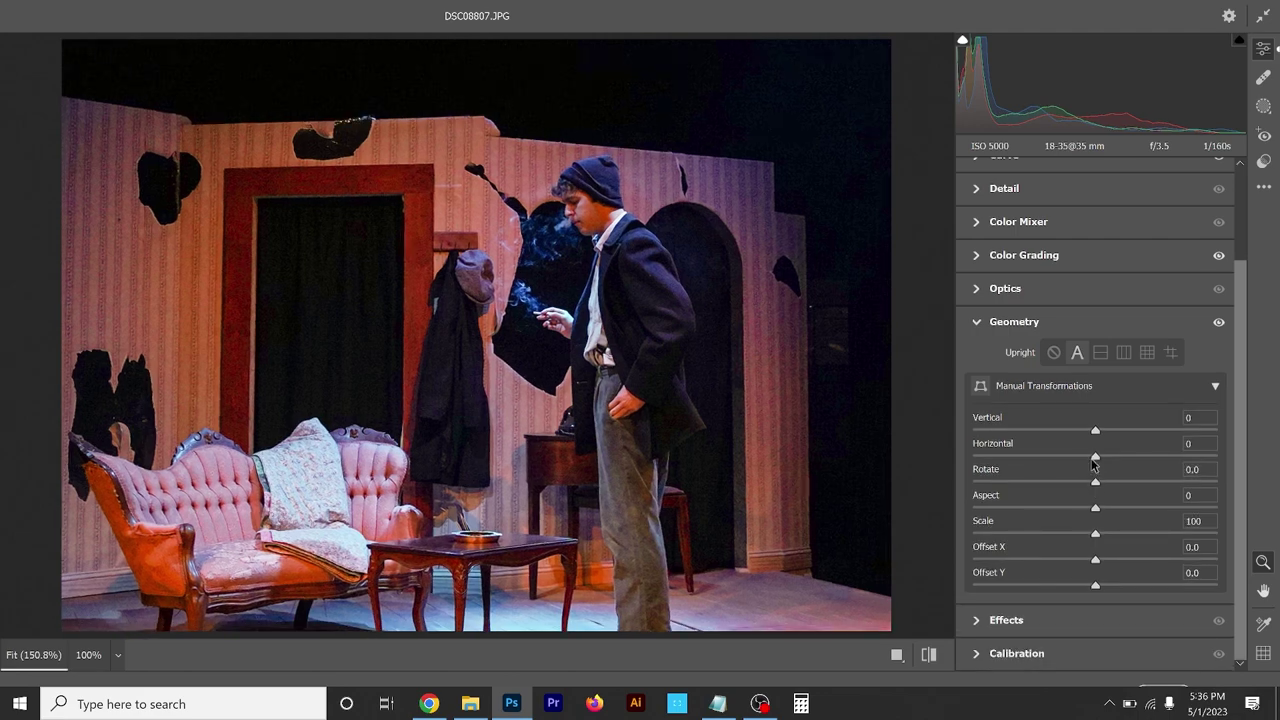
# - Set the manual Vertical perspective transformation to -6 and collapse the Geometry settings
pyautogui.moveTo(1095, 432); pyautogui.dragTo(1088, 436)
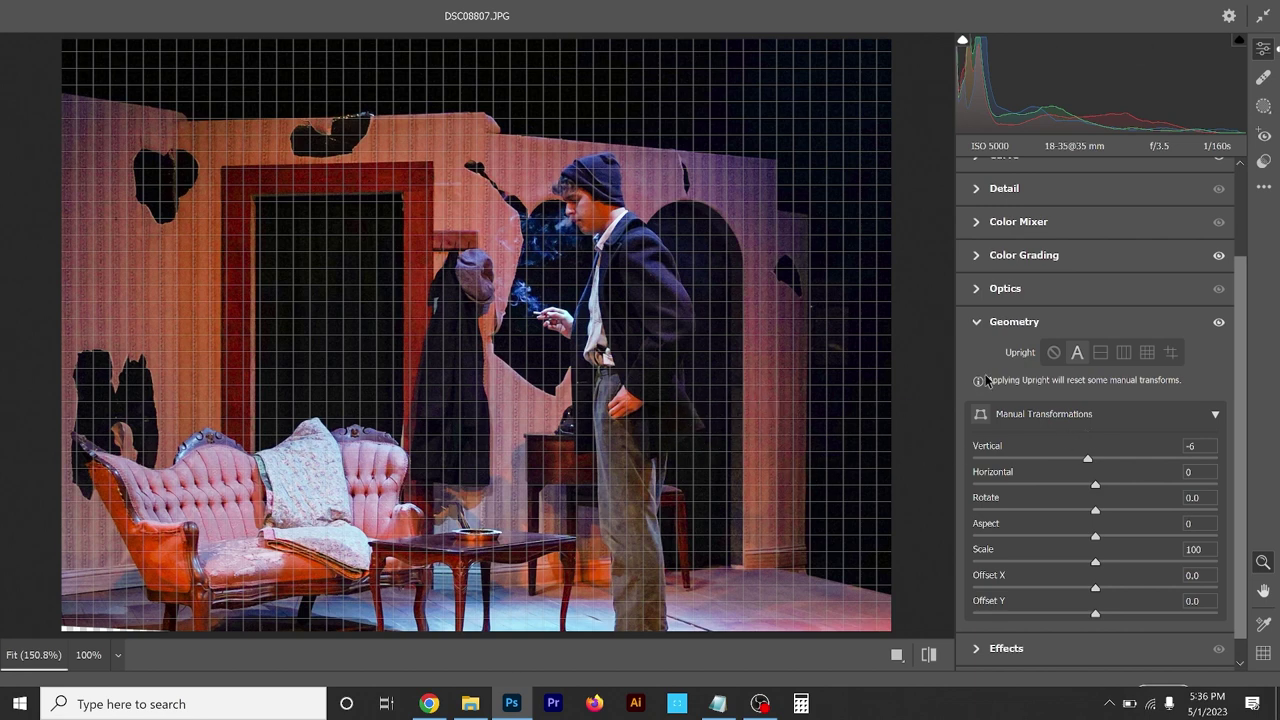
pyautogui.click(1021, 331)
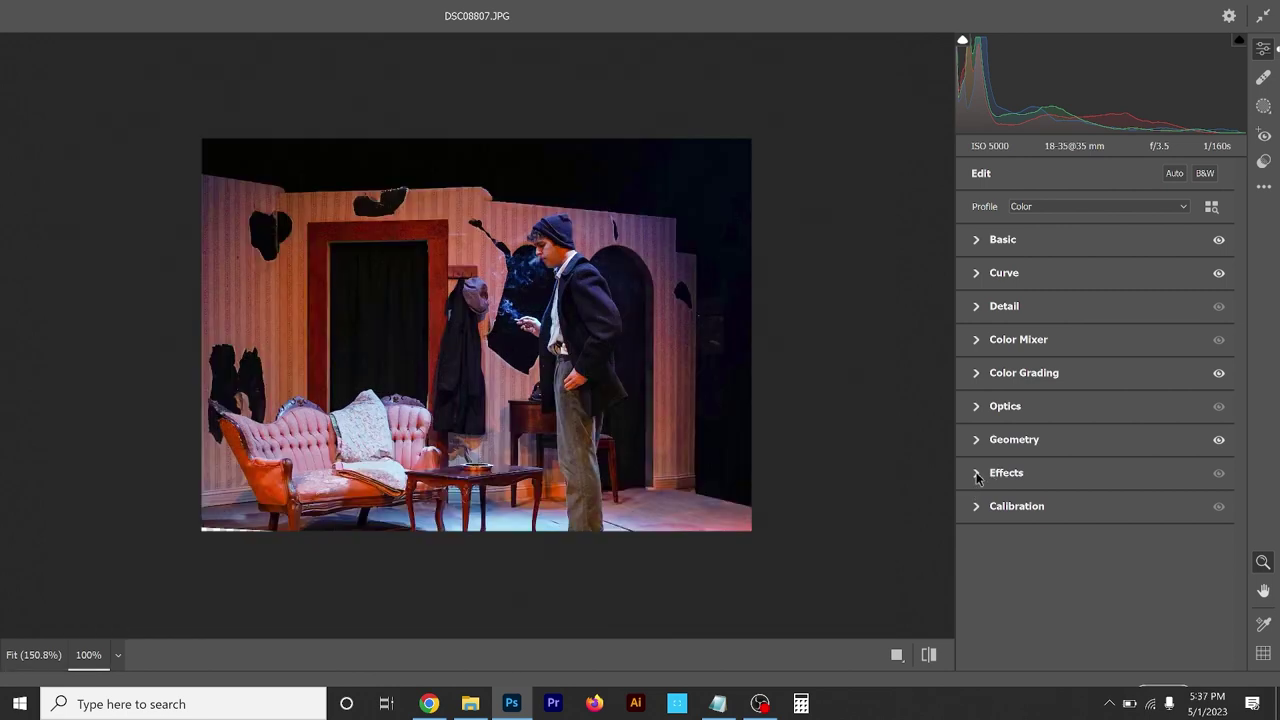
# - Try adding film grain of 30 in the Effects settings, and reset it to 0
pyautogui.click(982, 476)
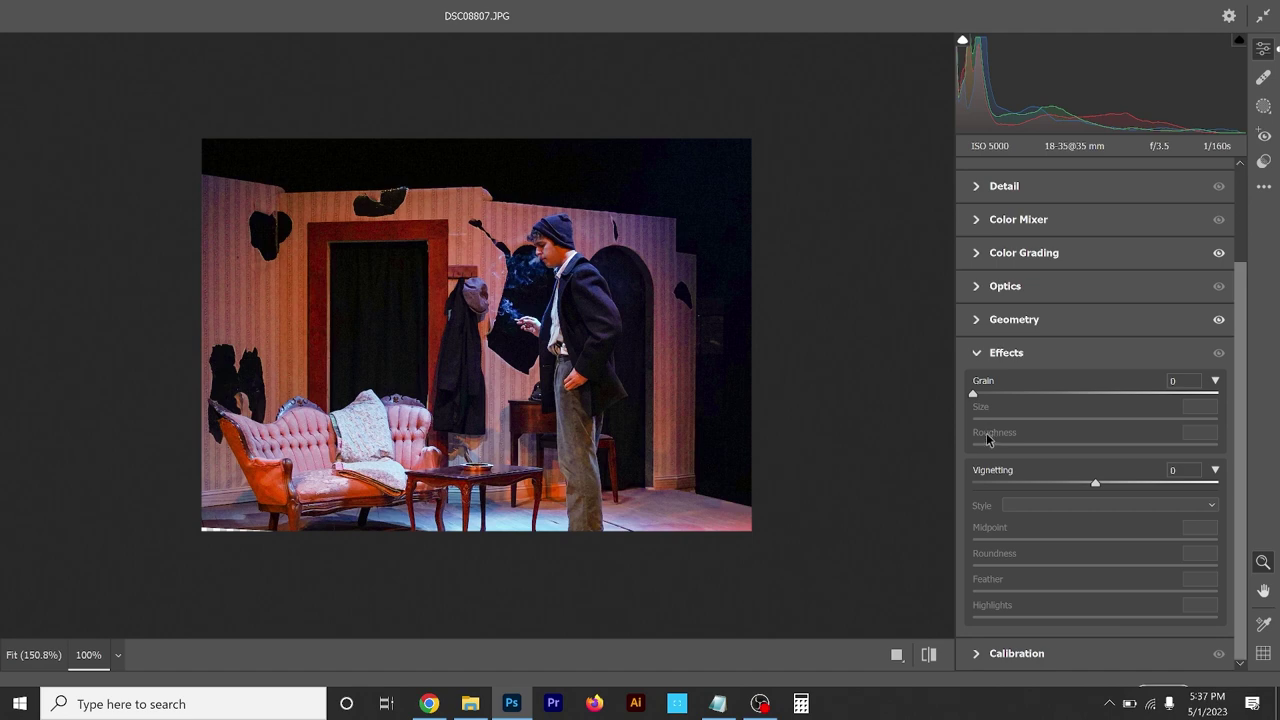
pyautogui.moveTo(974, 394); pyautogui.dragTo(1046, 393)
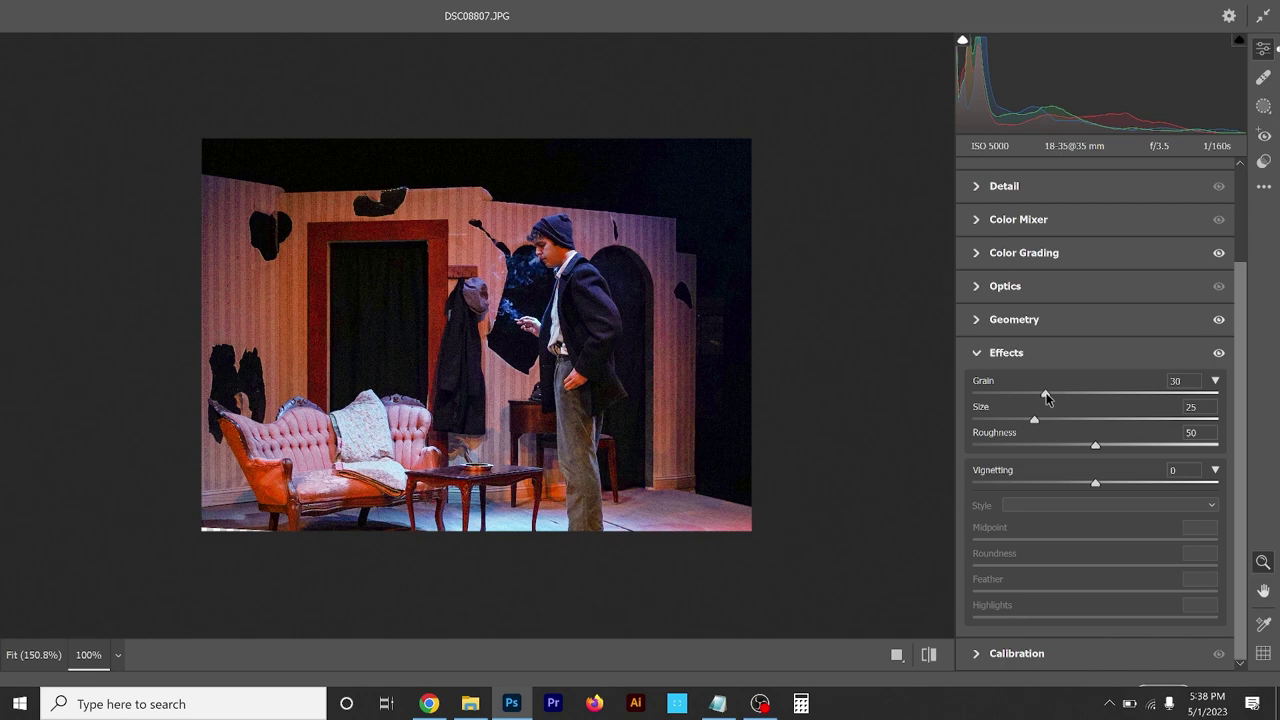
pyautogui.moveTo(1046, 398); pyautogui.dragTo(960, 388)
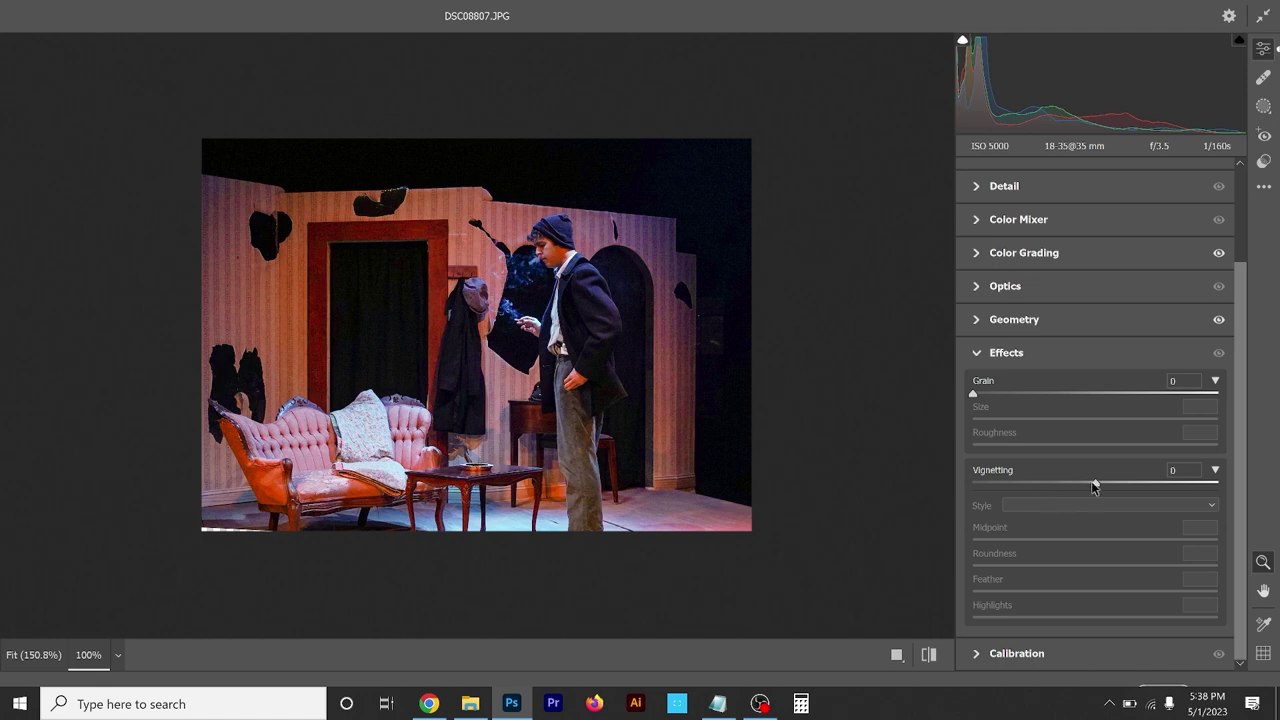
# - Try vignetting at -57 with midpoint 43, roundness +15 and feather 56, reduce it to -37, and reset it to 0
pyautogui.moveTo(1095, 486); pyautogui.dragTo(1008, 486)
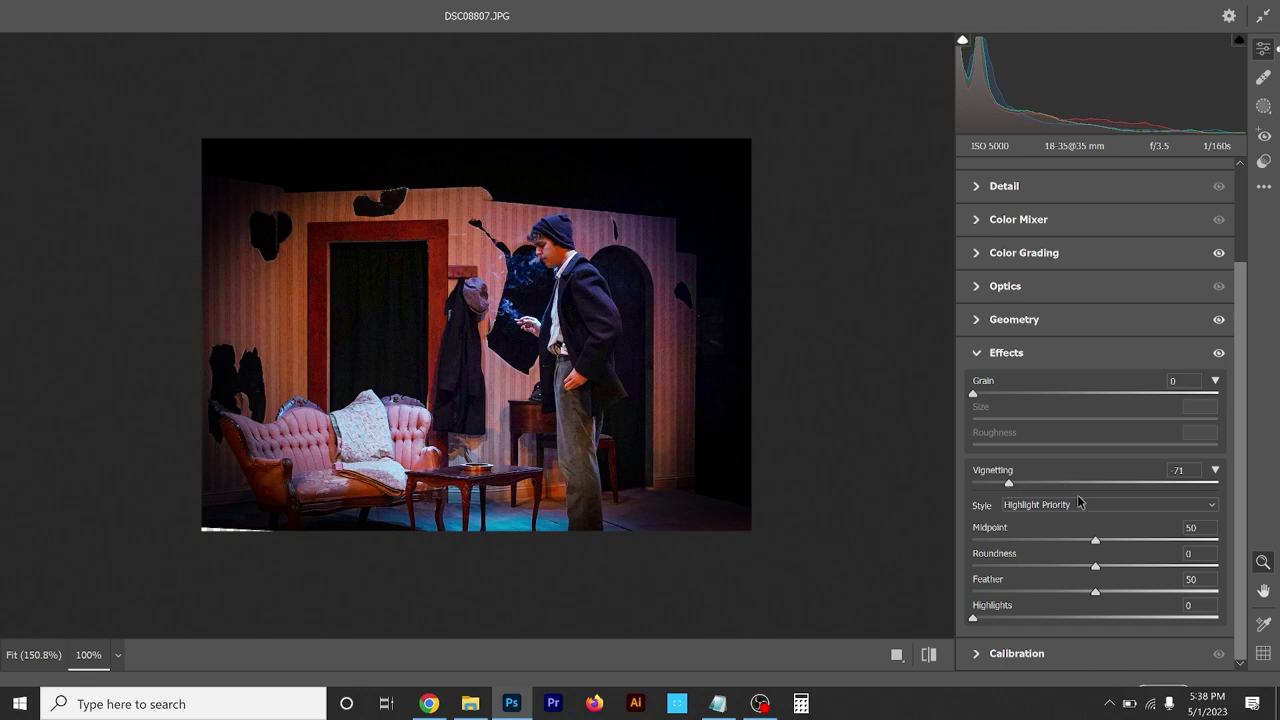
pyautogui.moveTo(1010, 485)
pyautogui.mouseDown()
pyautogui.moveTo(1120, 488)
pyautogui.moveTo(1022, 485)
pyautogui.mouseUp()
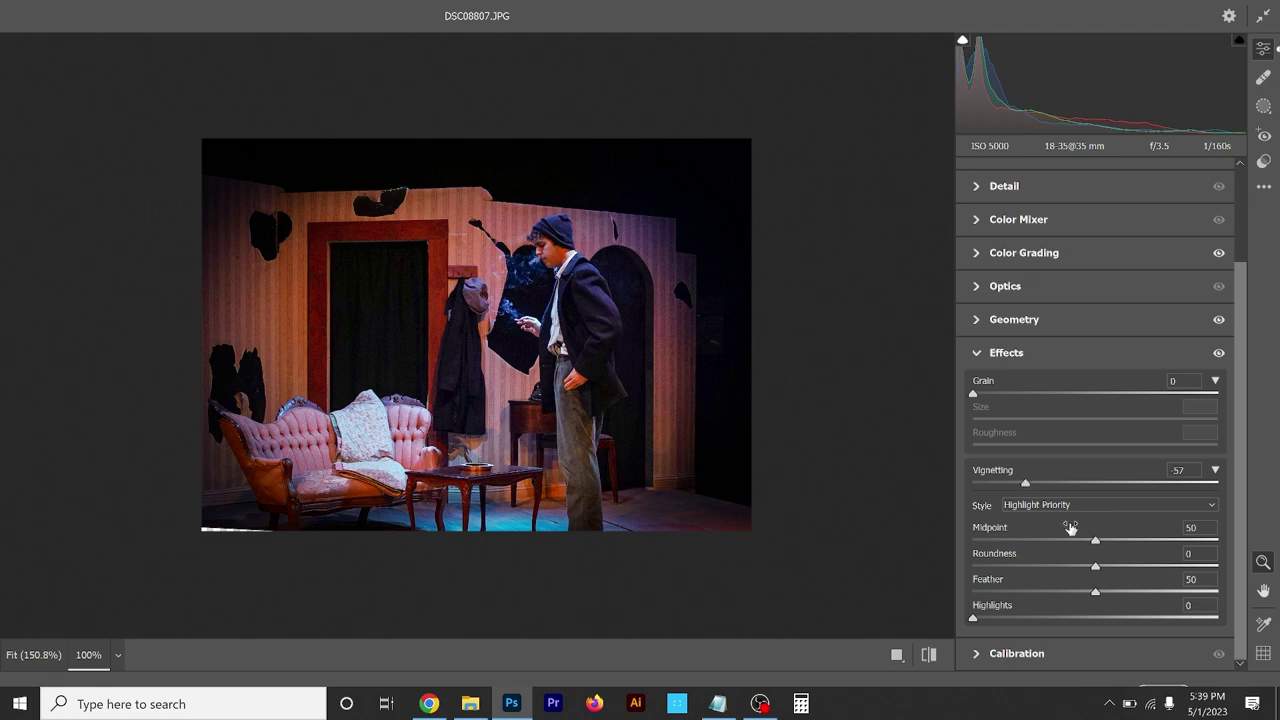
pyautogui.scroll(2, 1094, 543)
pyautogui.moveTo(1094, 541); pyautogui.dragTo(1077, 546)
pyautogui.scroll(-2, 1090, 593)
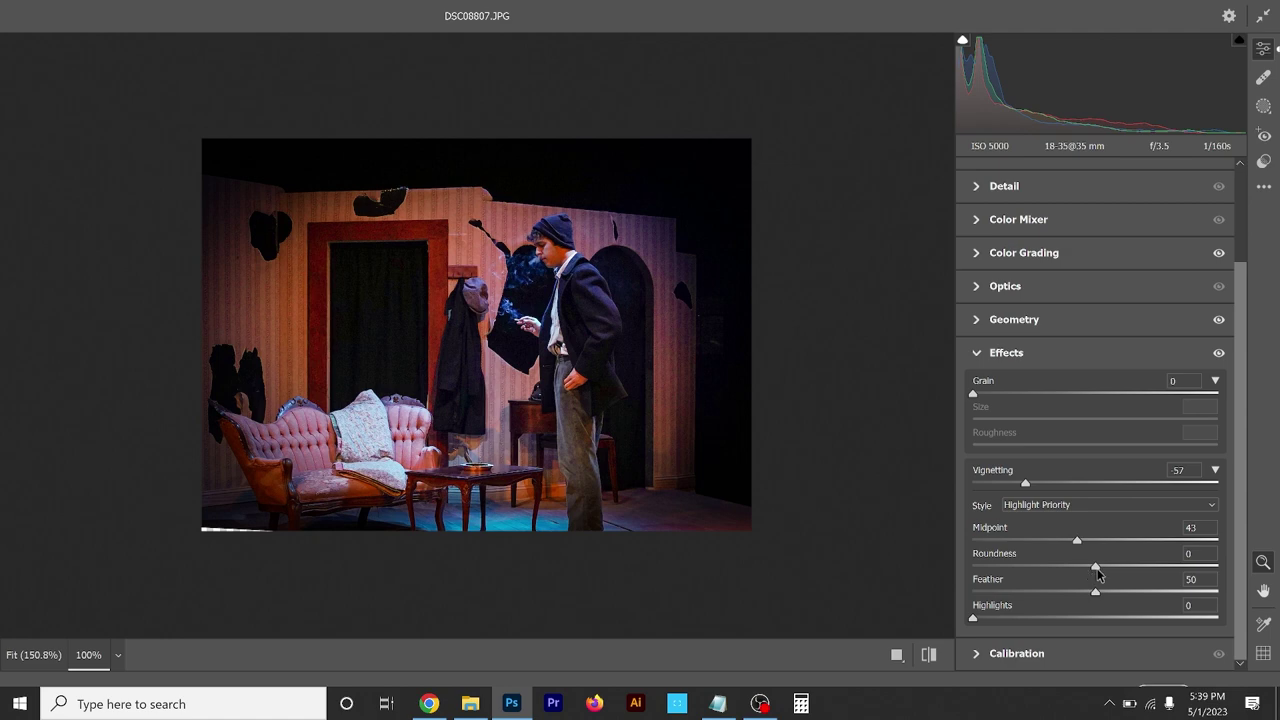
pyautogui.moveTo(1096, 568); pyautogui.dragTo(1110, 592)
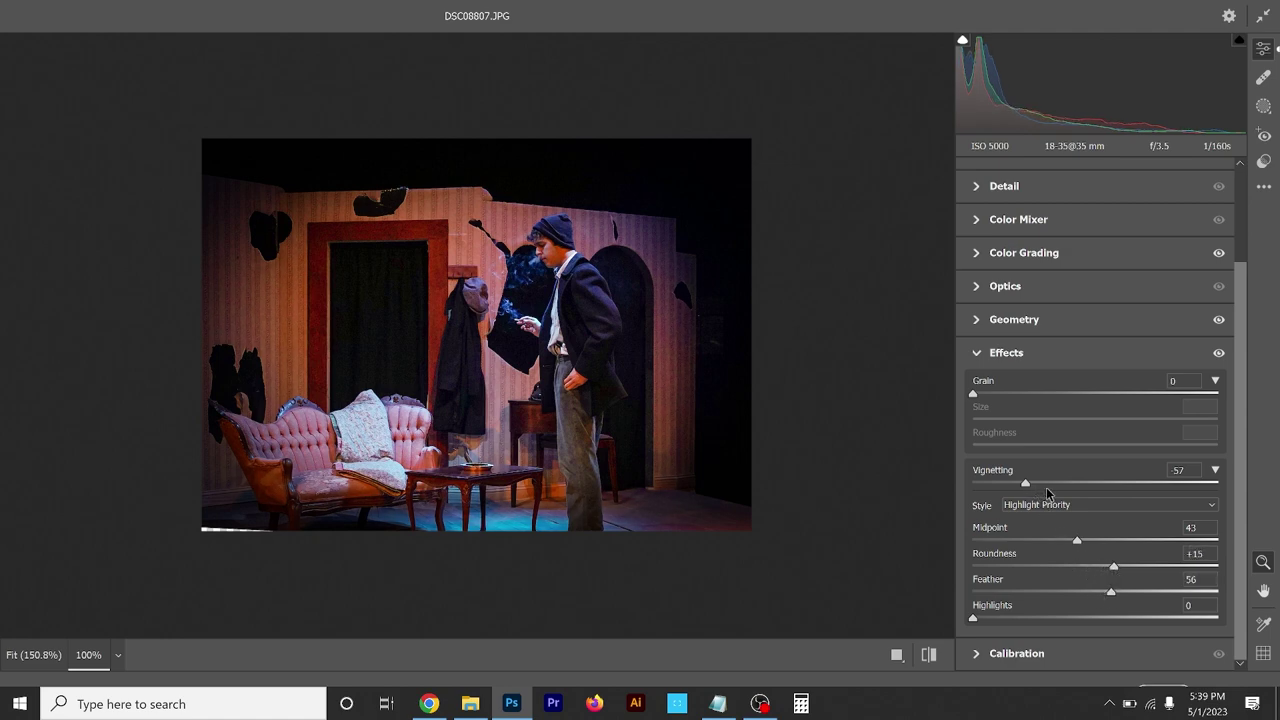
pyautogui.moveTo(1026, 485); pyautogui.dragTo(1048, 485)
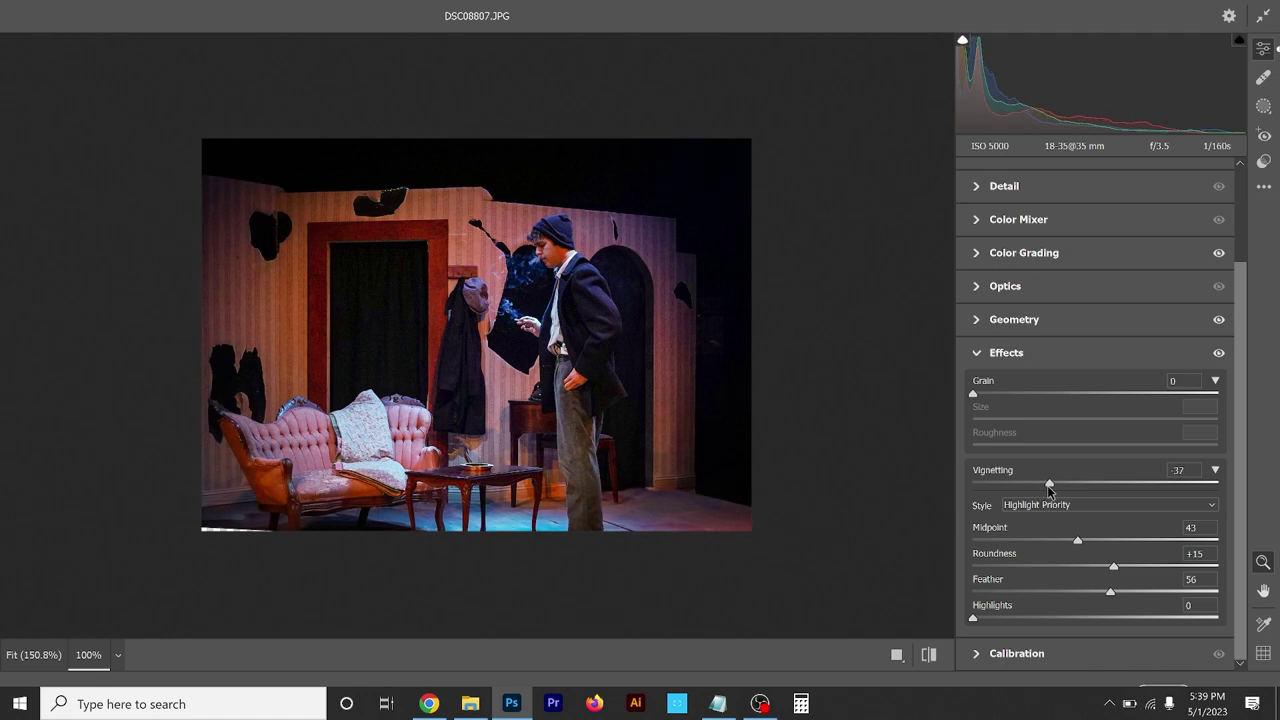
pyautogui.doubleClick(1047, 485)
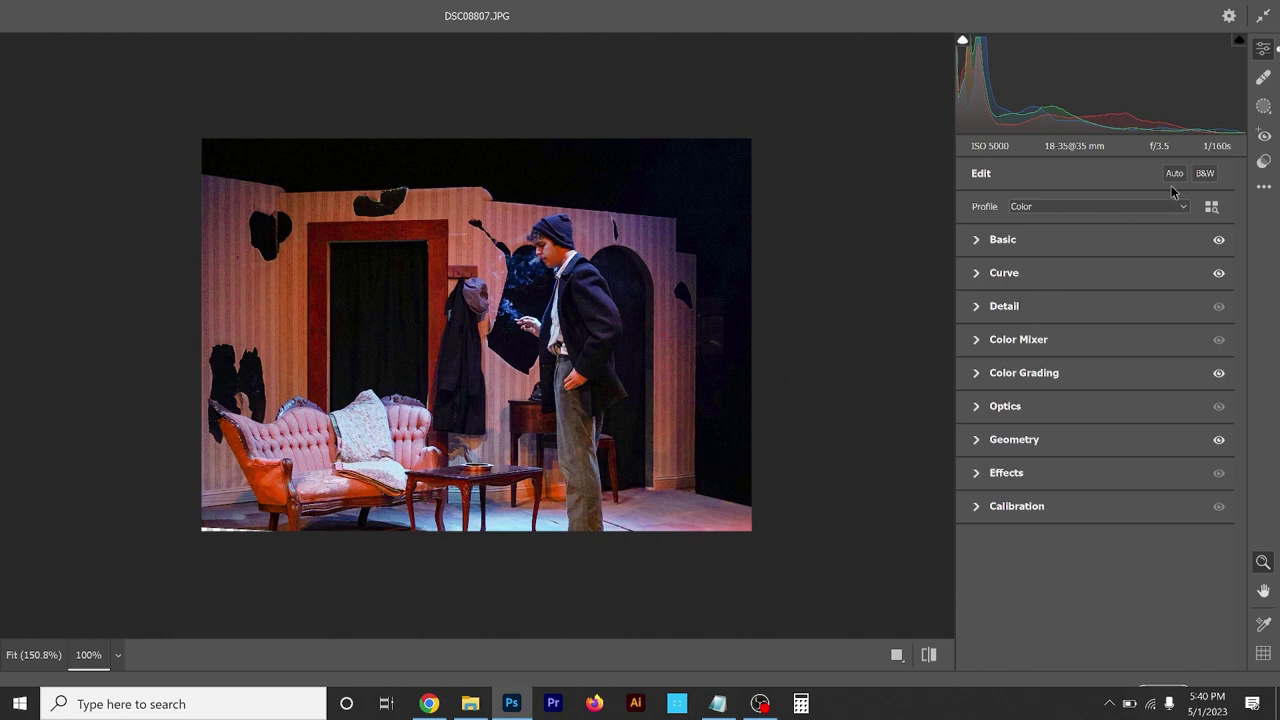
# - Try a black-and-white conversion with the automatic B&W mix, raising Reds to +10 and Oranges to -5, and return to the Color profile
pyautogui.click(1206, 173)
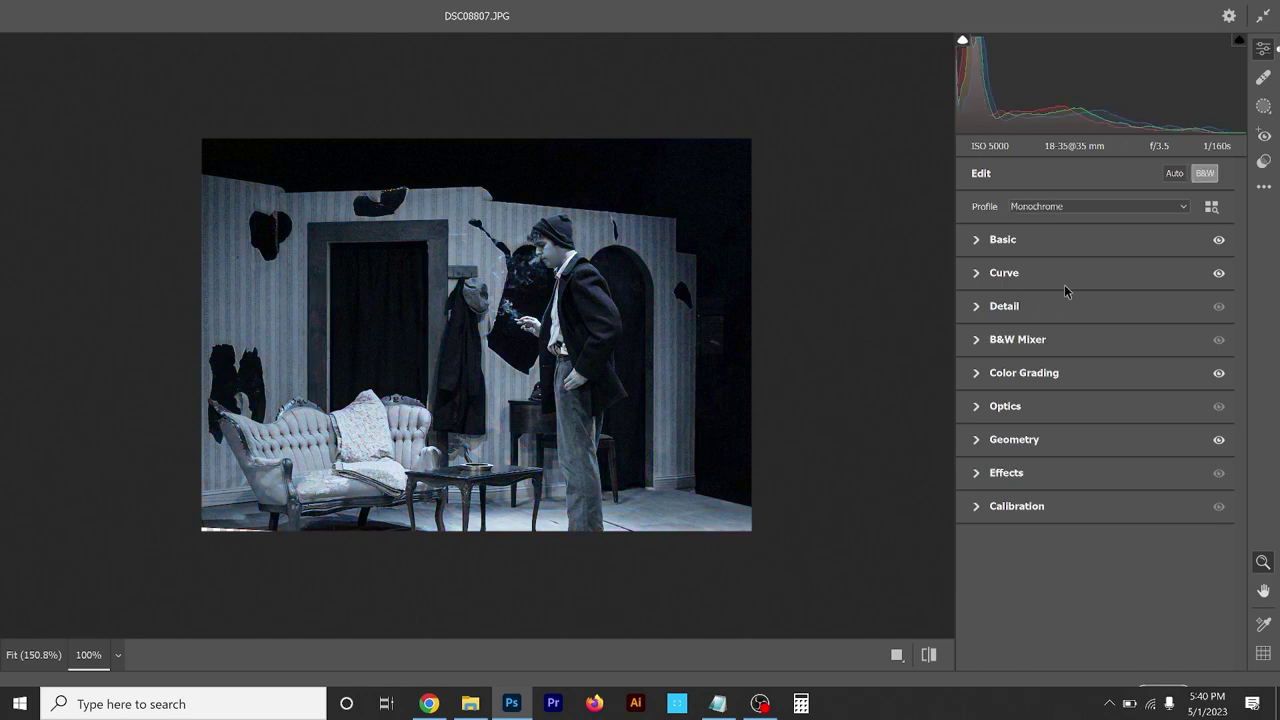
pyautogui.click(979, 341)
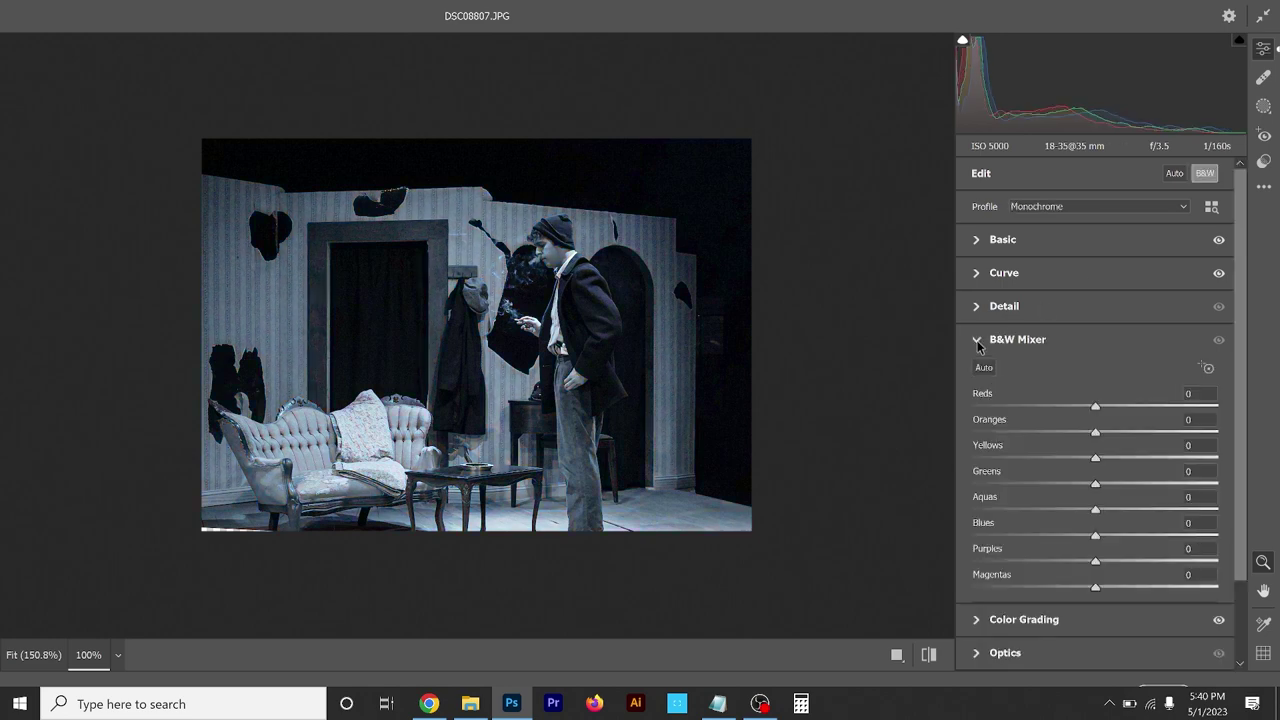
pyautogui.click(983, 370)
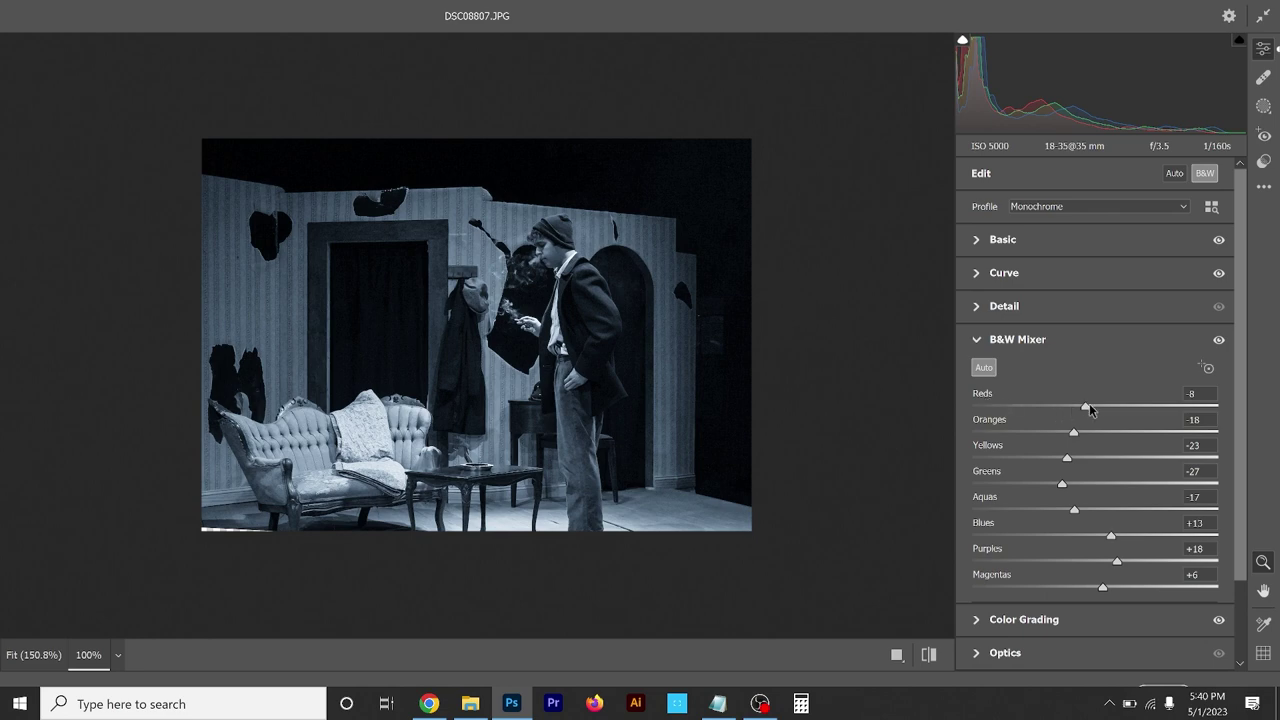
pyautogui.moveTo(1085, 405); pyautogui.dragTo(1089, 434)
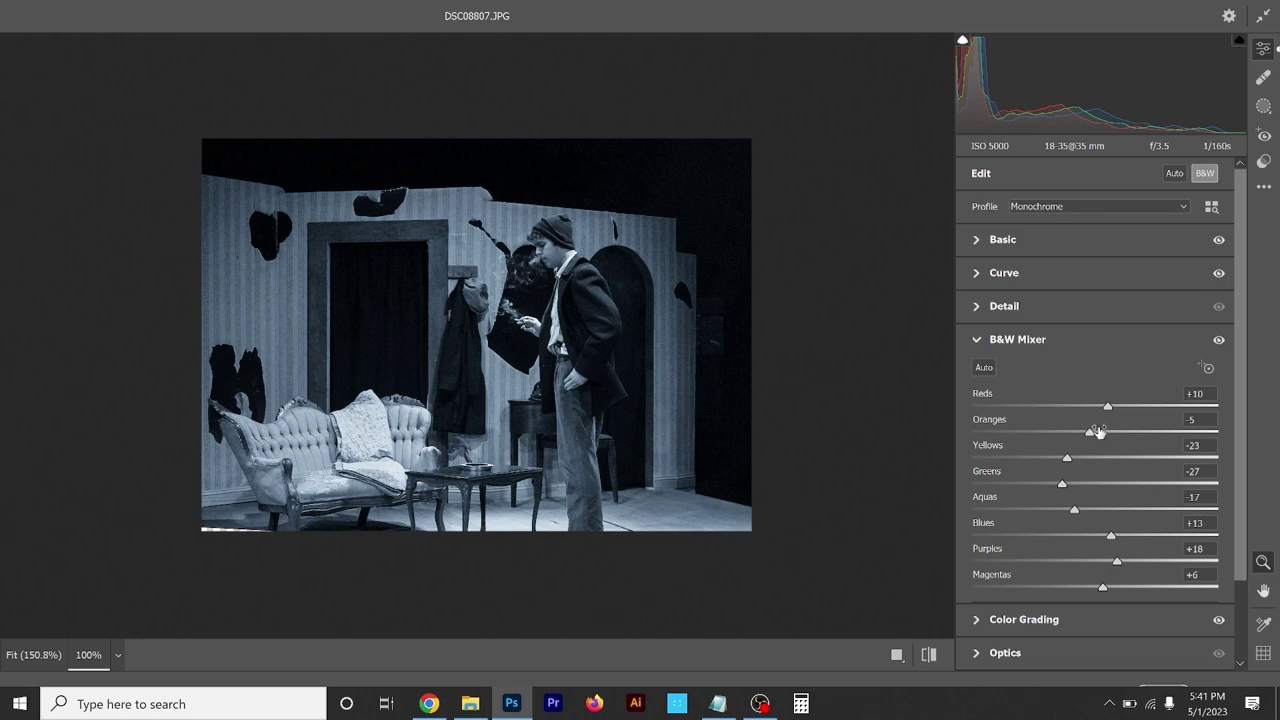
pyautogui.moveTo(1090, 435); pyautogui.dragTo(1078, 435)
pyautogui.click(1093, 410)
pyautogui.press('v')
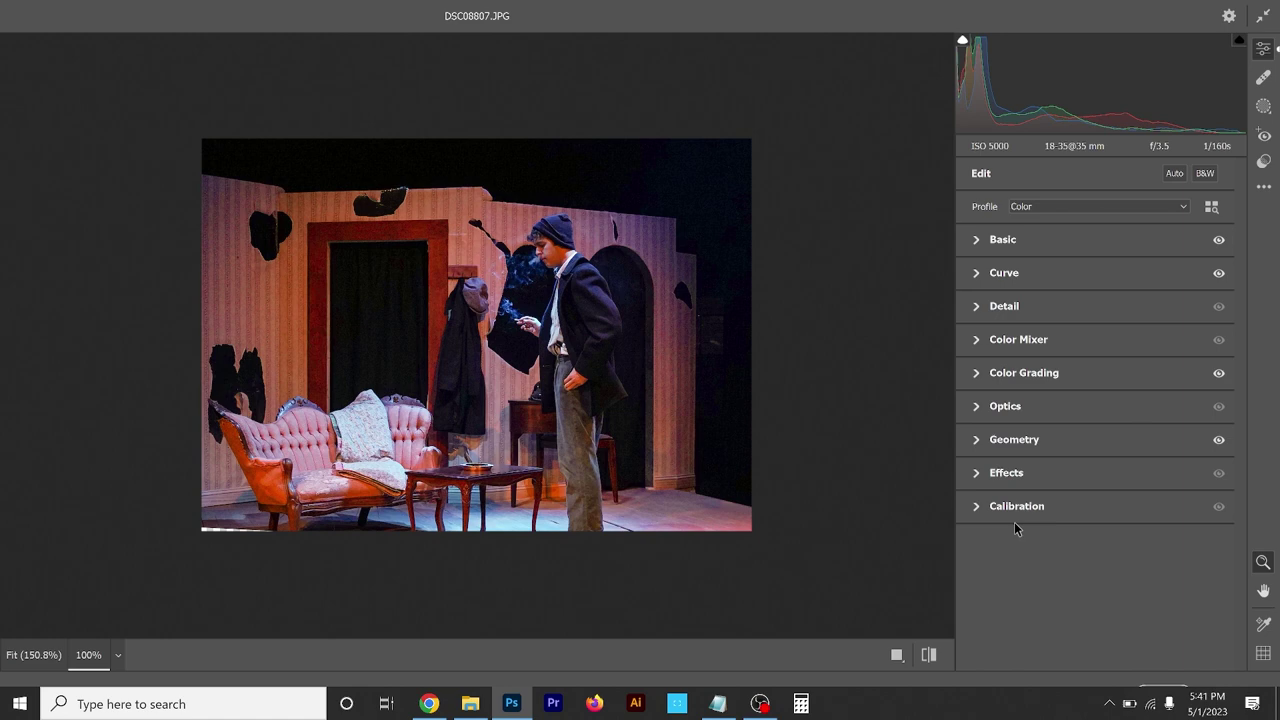
# - Compare the edited photo with its default settings by toggling the before/after preview
pyautogui.click(928, 655)
pyautogui.click(931, 657)
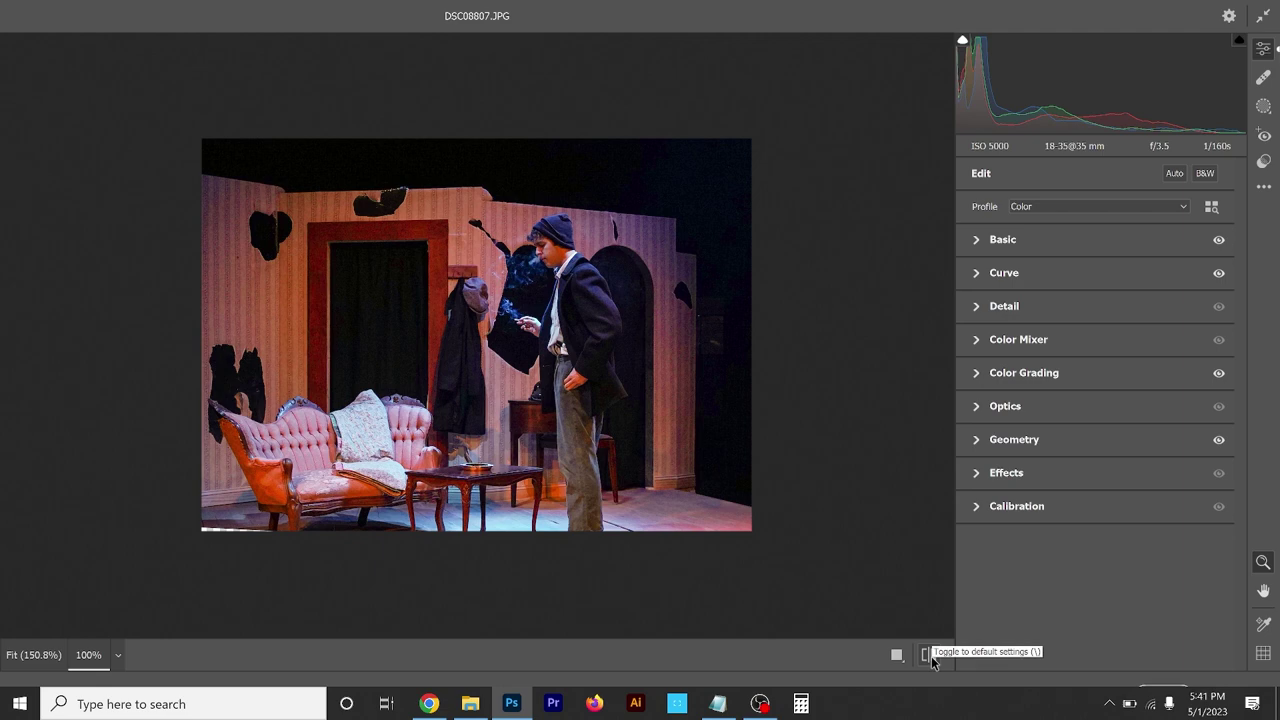
pyautogui.click(931, 657)
pyautogui.click(931, 657)
# - Apply the Camera Raw Filter and crop the photo's edges slightly at the 5:7 ratio to about 4.65 x 3.32 in
pyautogui.click(1153, 690)
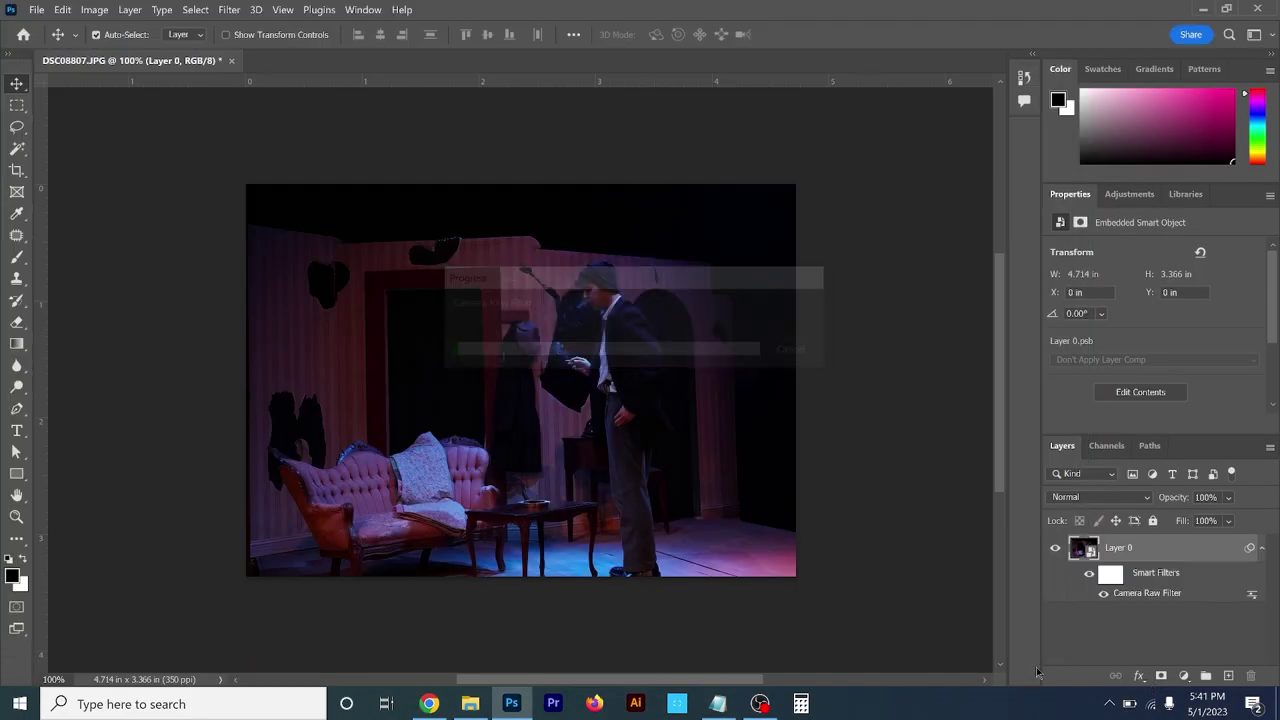
pyautogui.press('c')
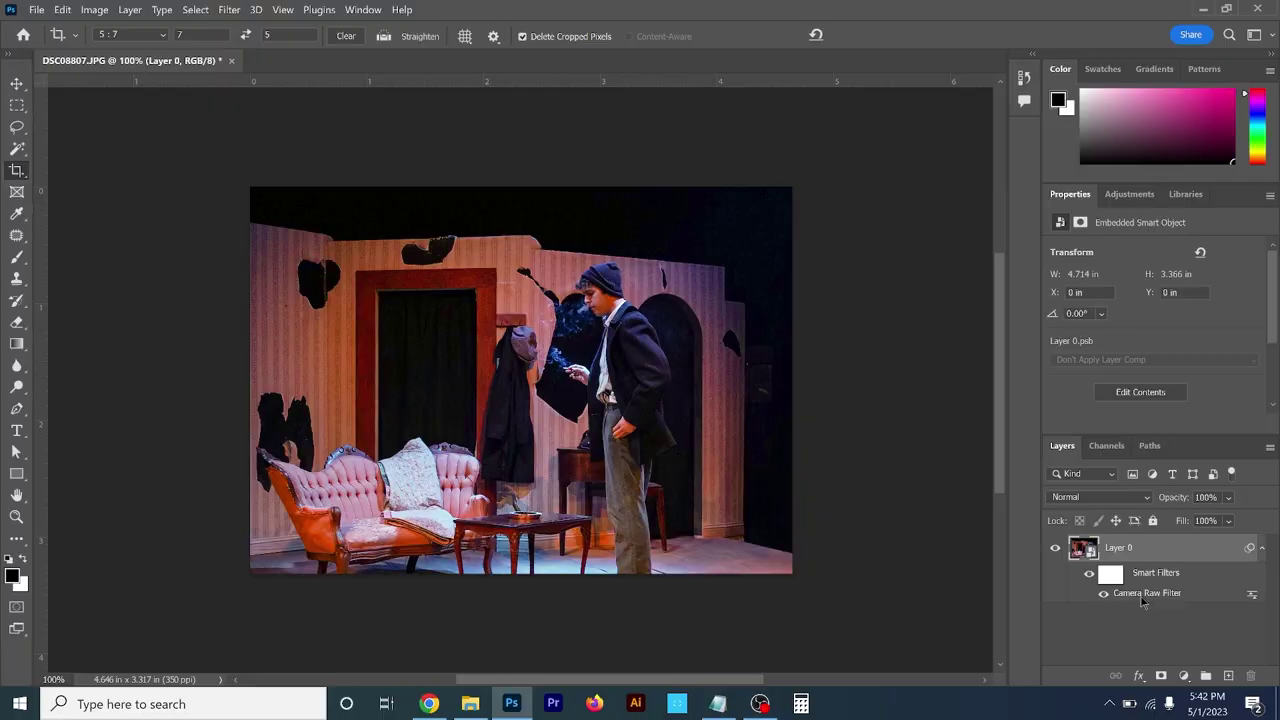
# - Reopen the Camera Raw smart filter to review its Basic and Curve settings, and close it without making changes
pyautogui.doubleClick(1147, 594)
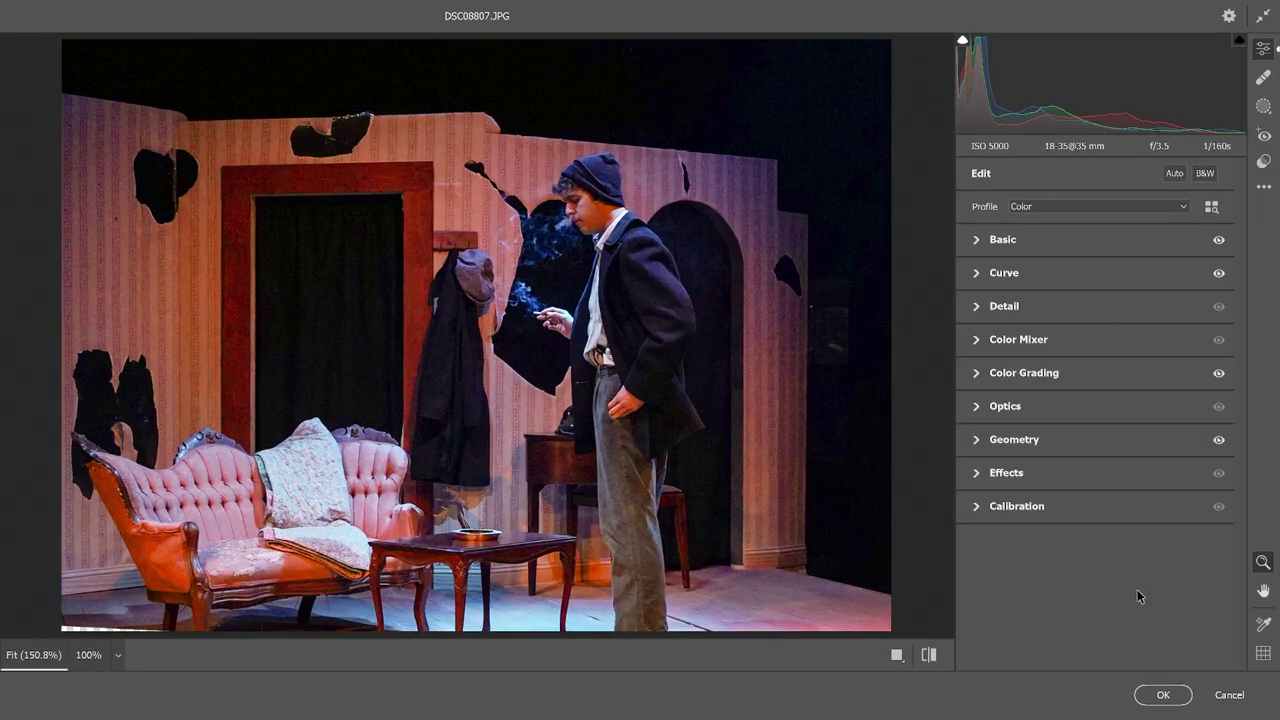
pyautogui.click(979, 244)
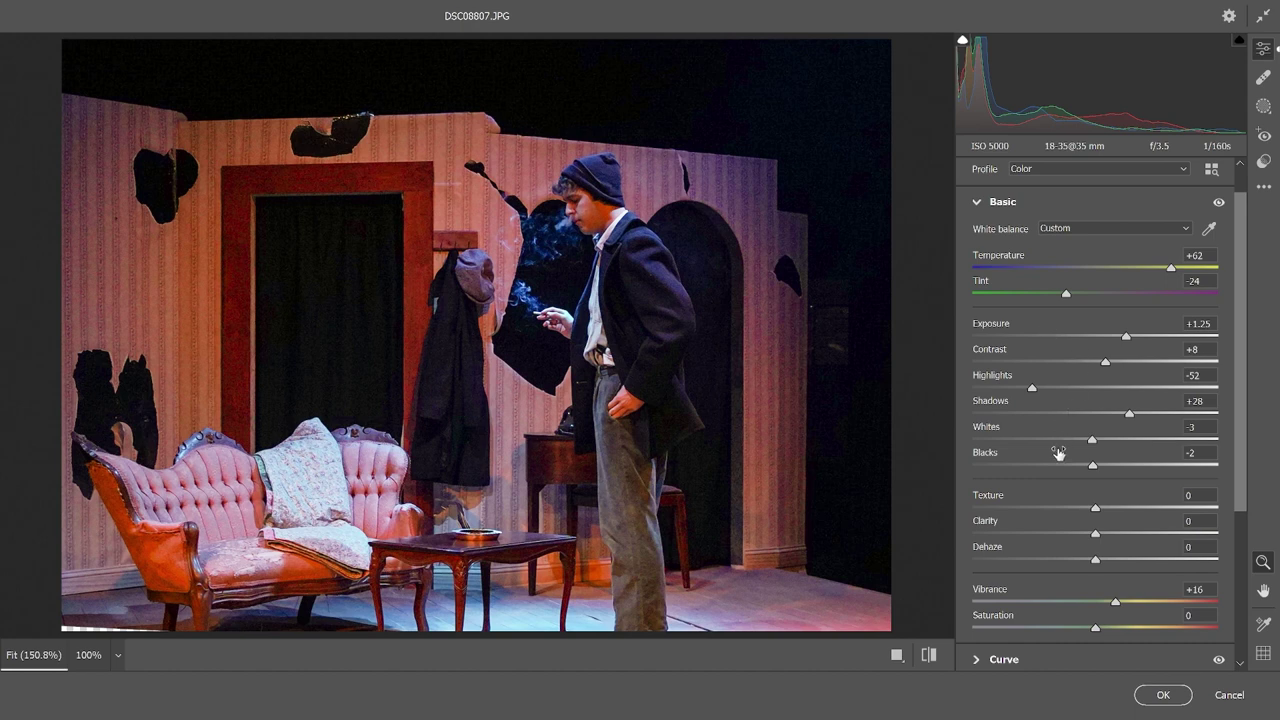
pyautogui.click(980, 204)
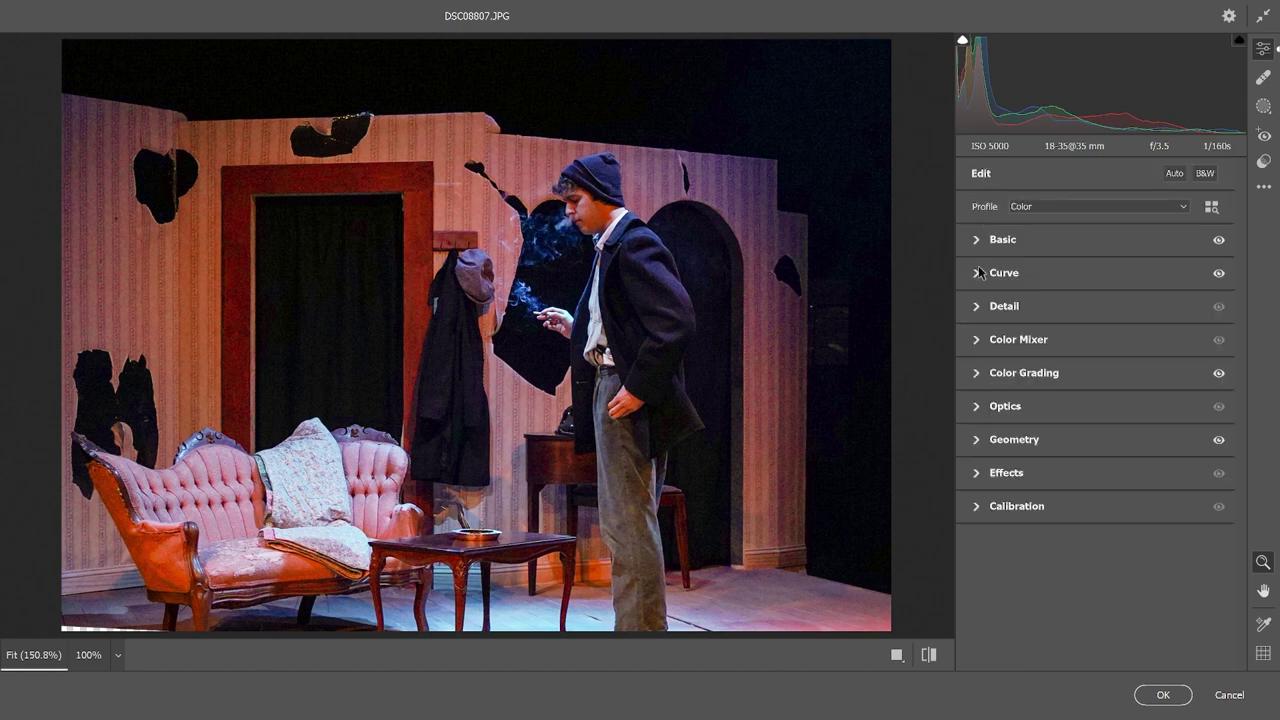
pyautogui.click(977, 285)
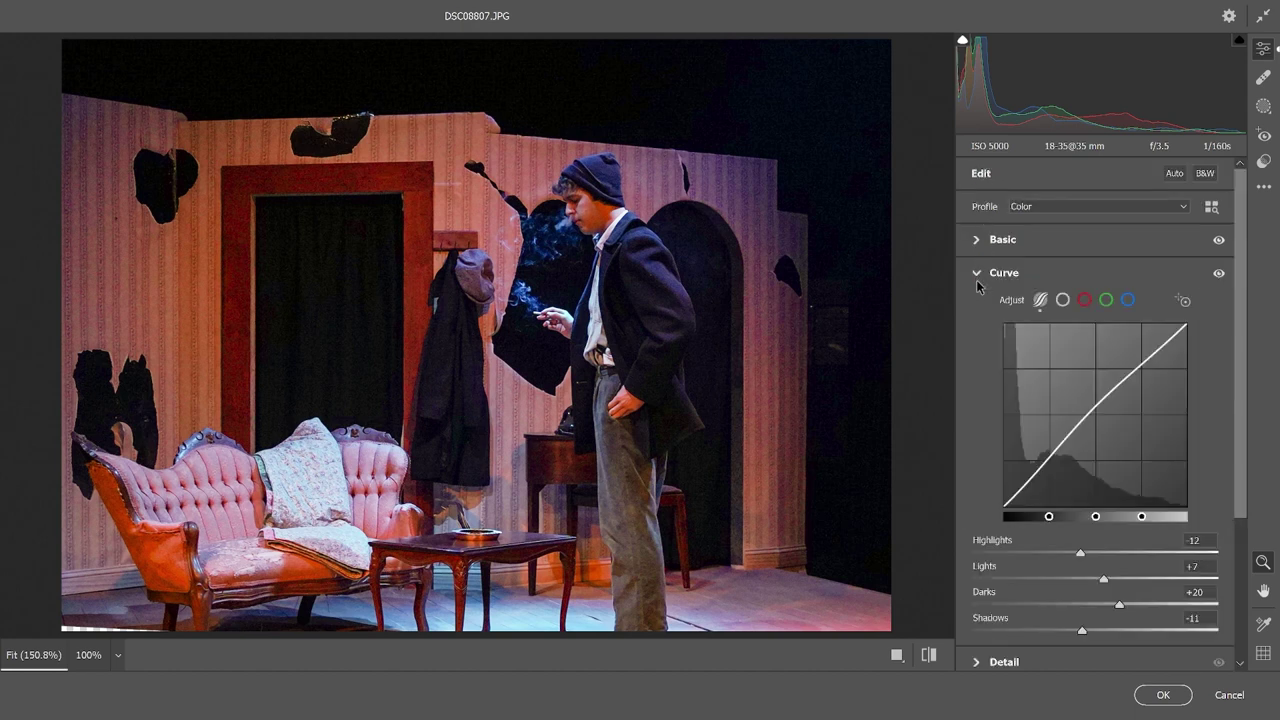
pyautogui.click(978, 280)
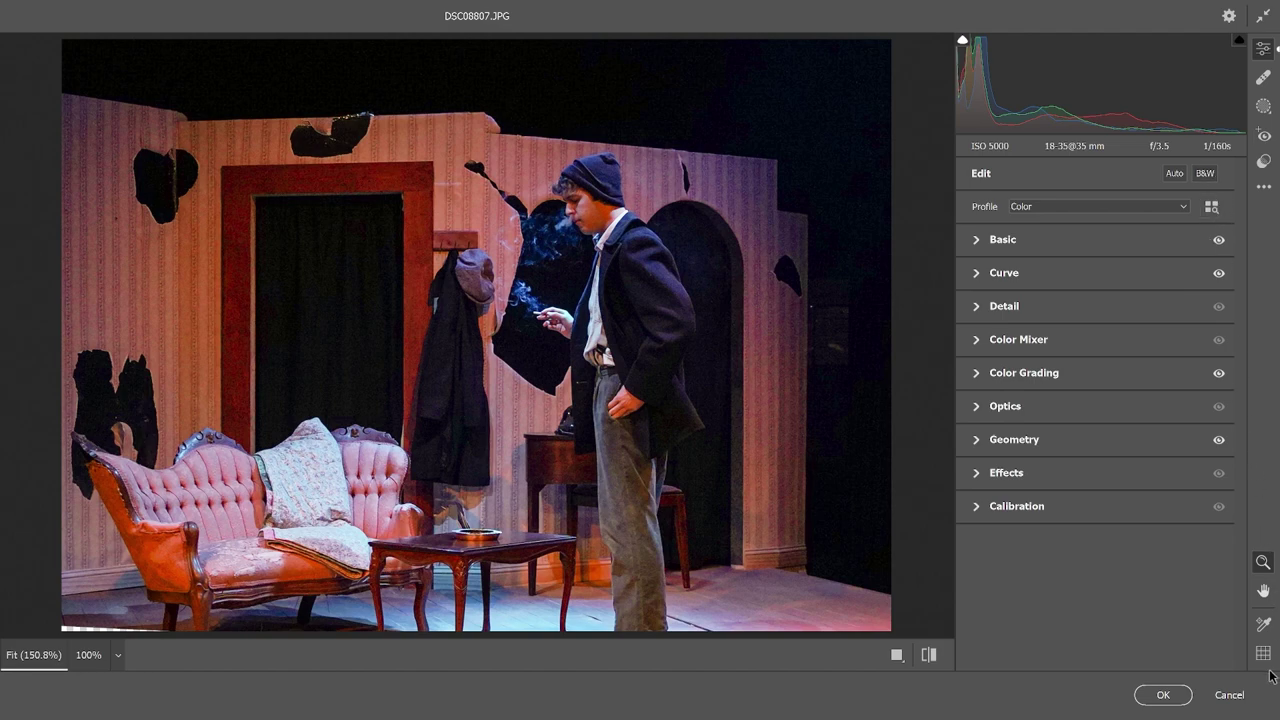
pyautogui.click(1250, 693)
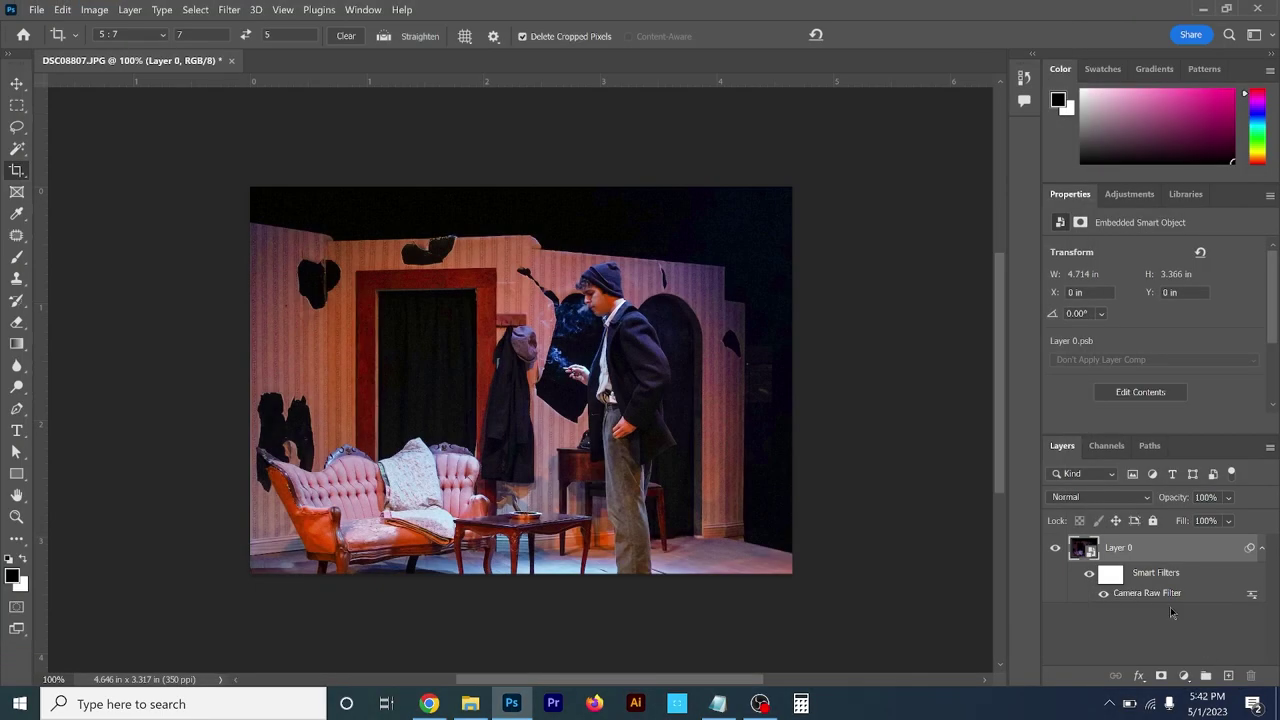
# - Hide the Camera Raw smart filter on Layer 0 to view the unedited photo
pyautogui.click(1104, 596)
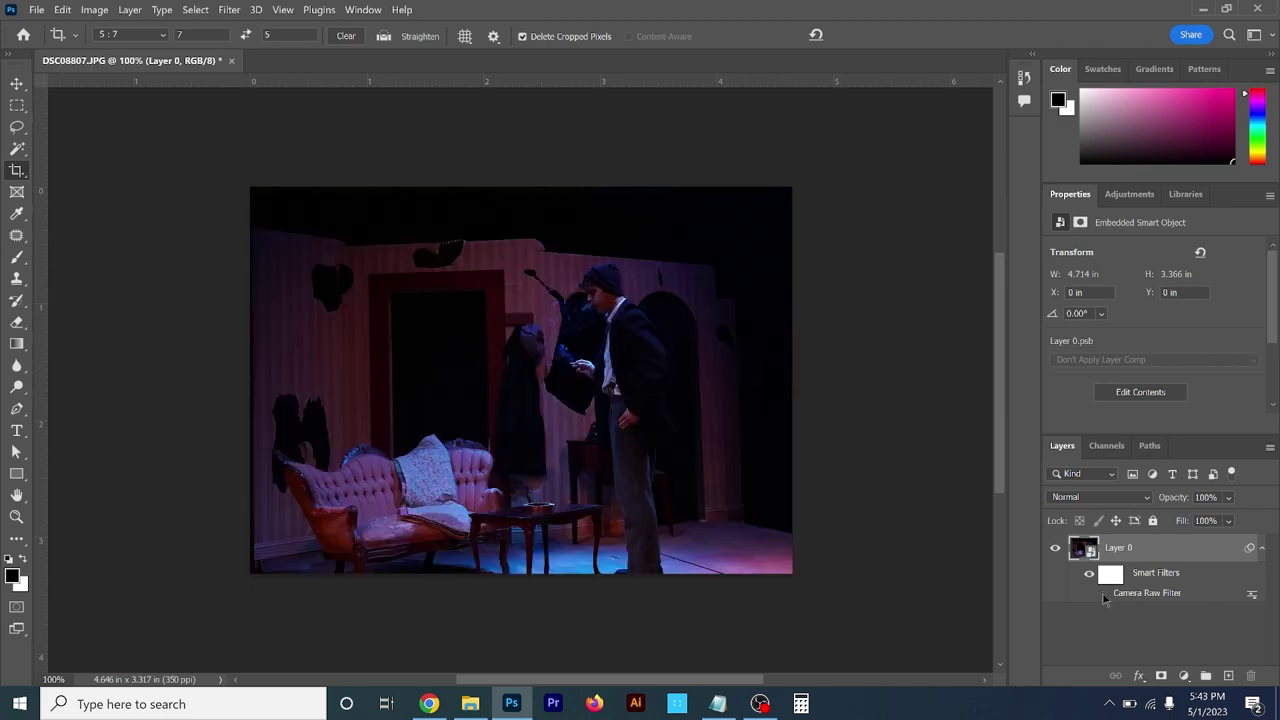
# - Toggle the Camera Raw smart filter to compare and leave it shown, and switch Layer 0's visibility off and on again
pyautogui.click(1104, 596)
pyautogui.click(1104, 596)
pyautogui.click(1104, 596)
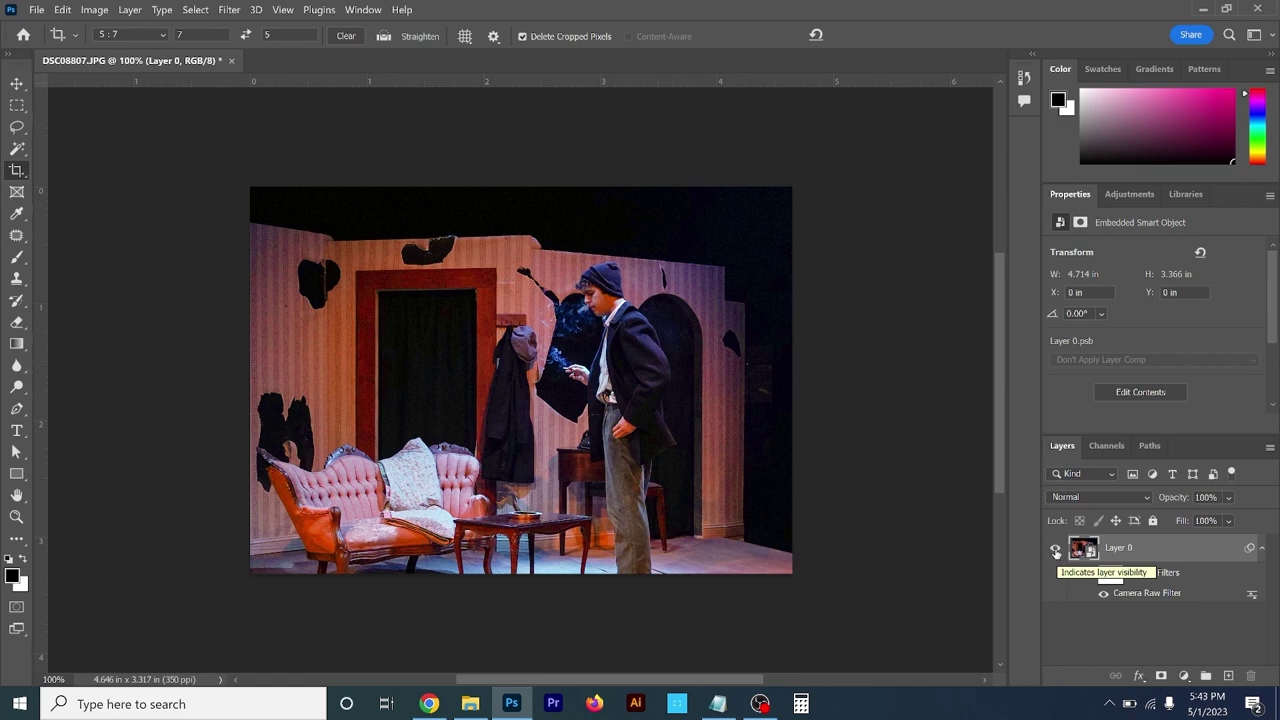
pyautogui.click(1055, 549)
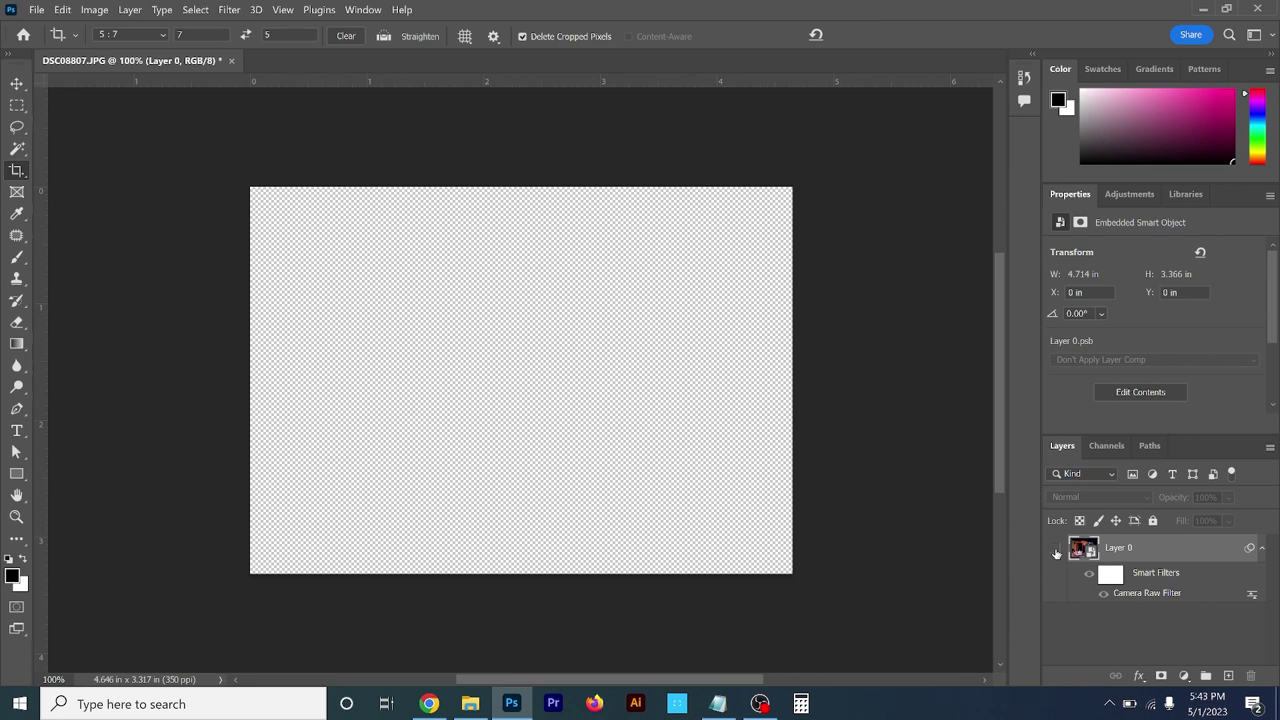
pyautogui.click(1055, 549)
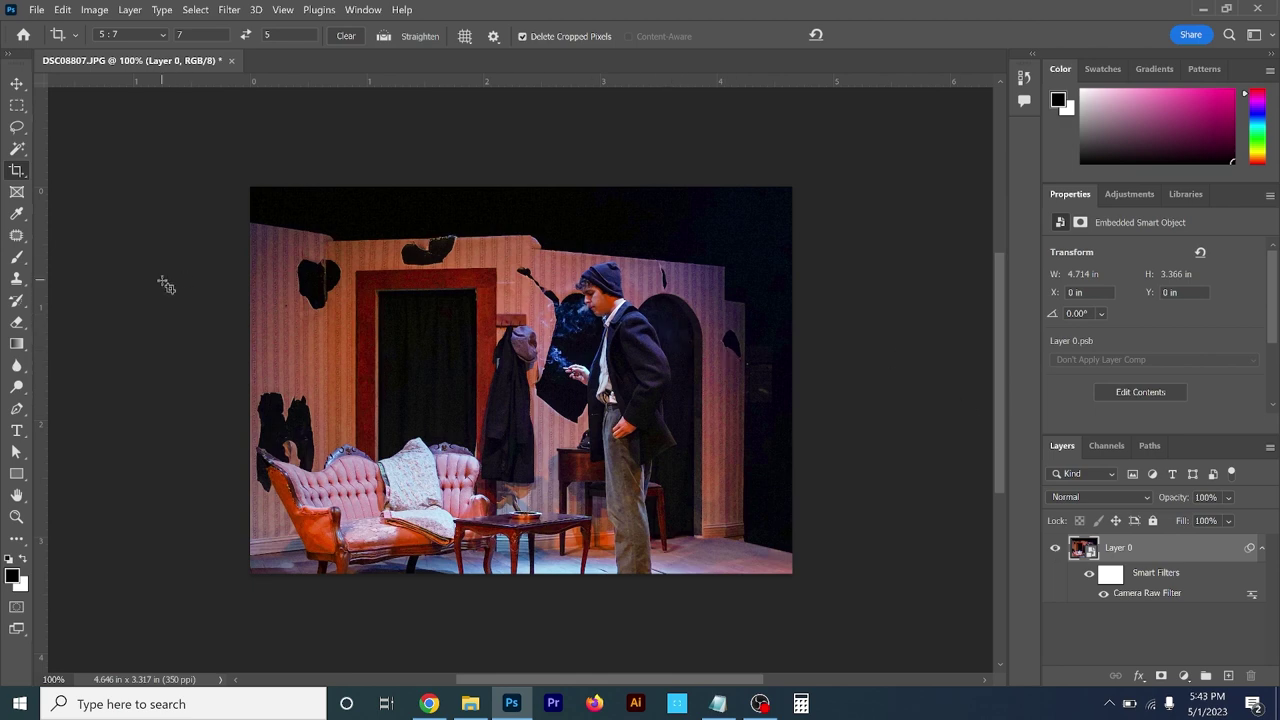
# - Save the edited photo in Photoshop (PSD) format as First Edit in the First Edits folder on the Desktop
pyautogui.click(38, 10)
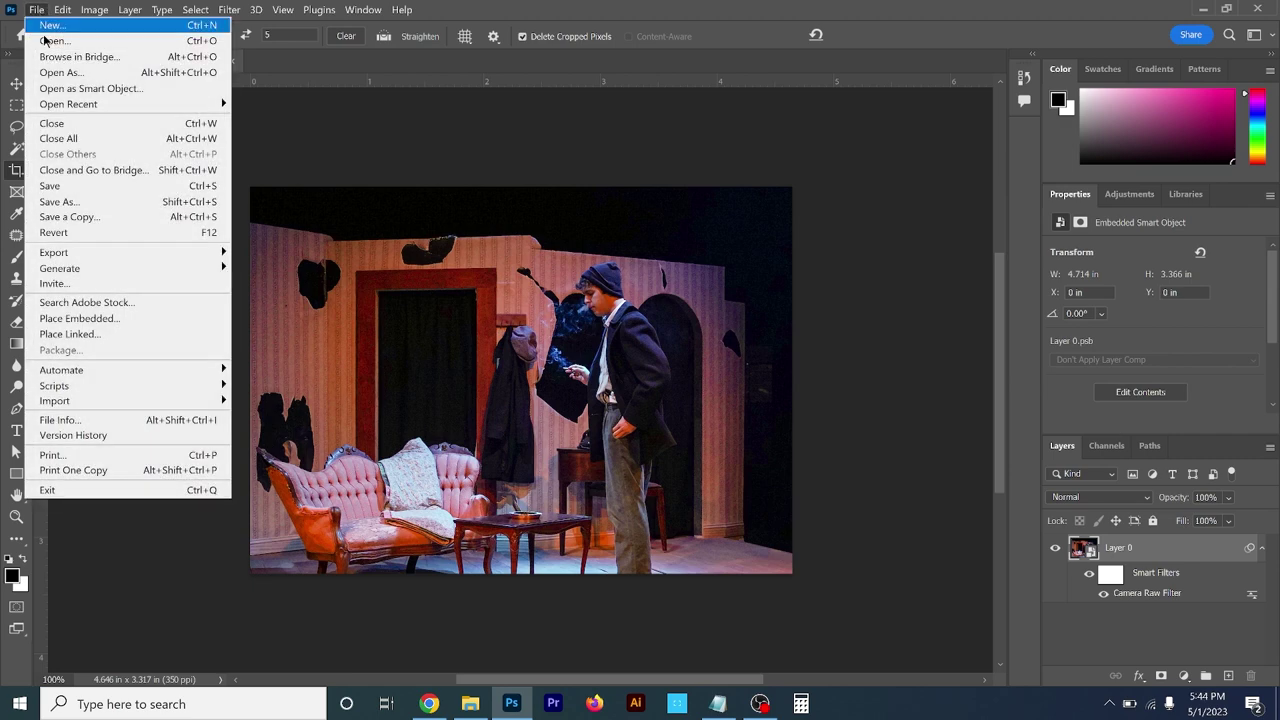
pyautogui.click(81, 187)
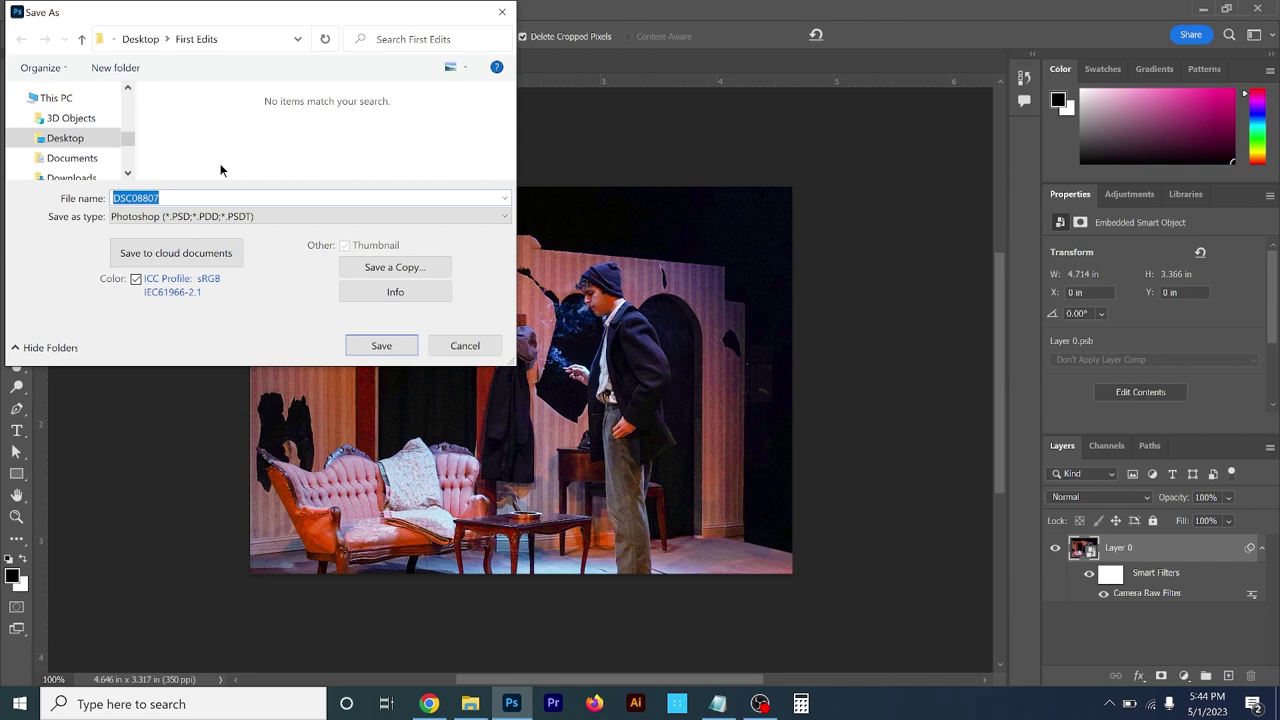
pyautogui.write('First Edit')
pyautogui.click(381, 346)
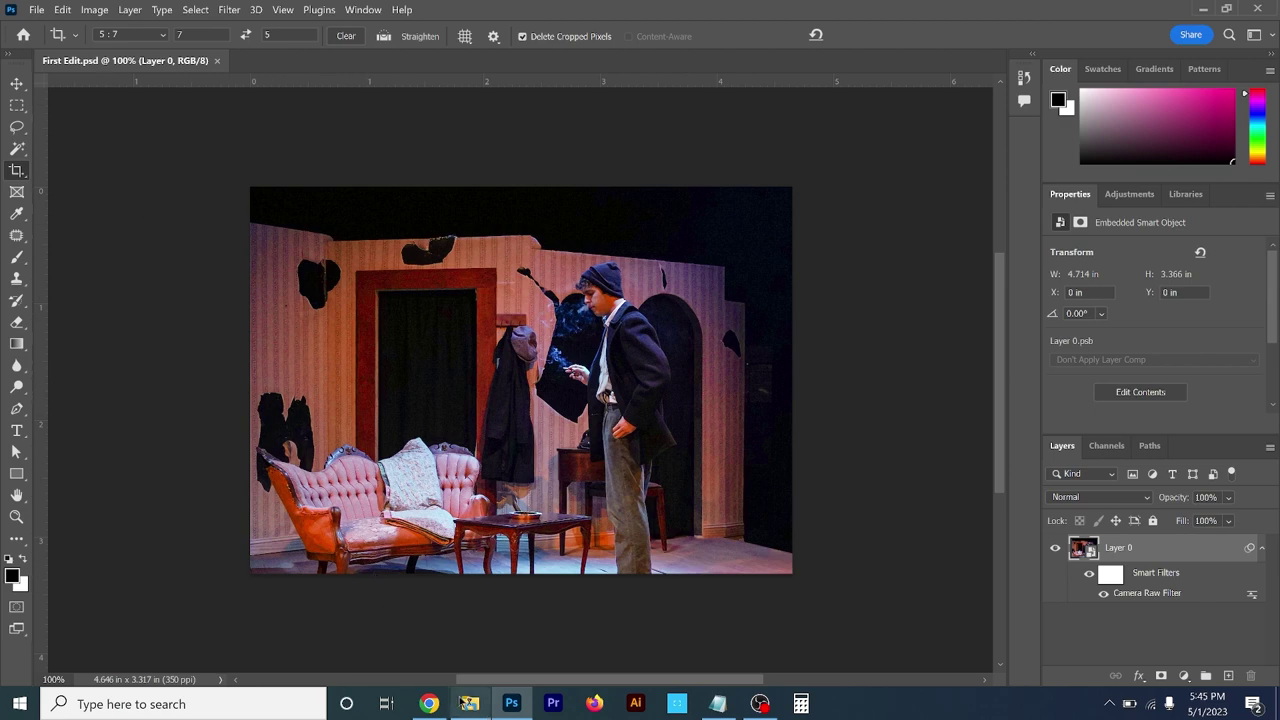
# - Switch to File Explorer to check the First Edit PSD in the First Edits folder, and return to Photoshop
pyautogui.click(470, 704)
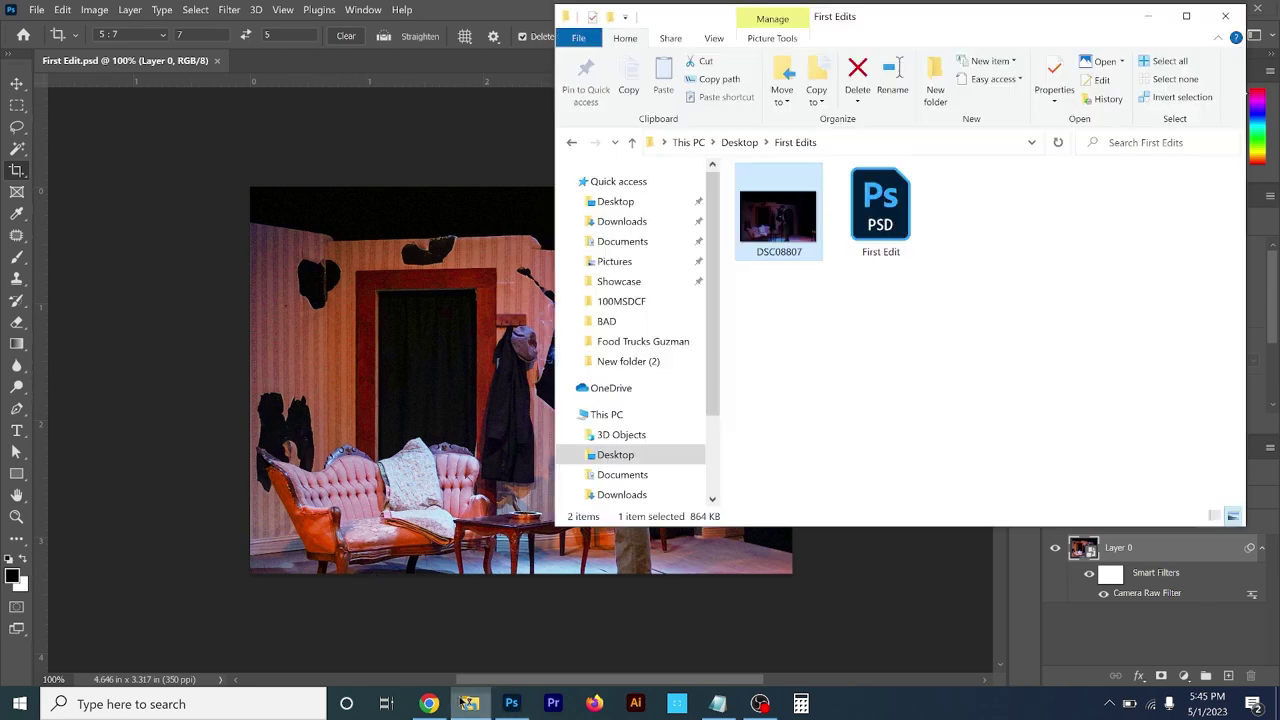
pyautogui.click(884, 247)
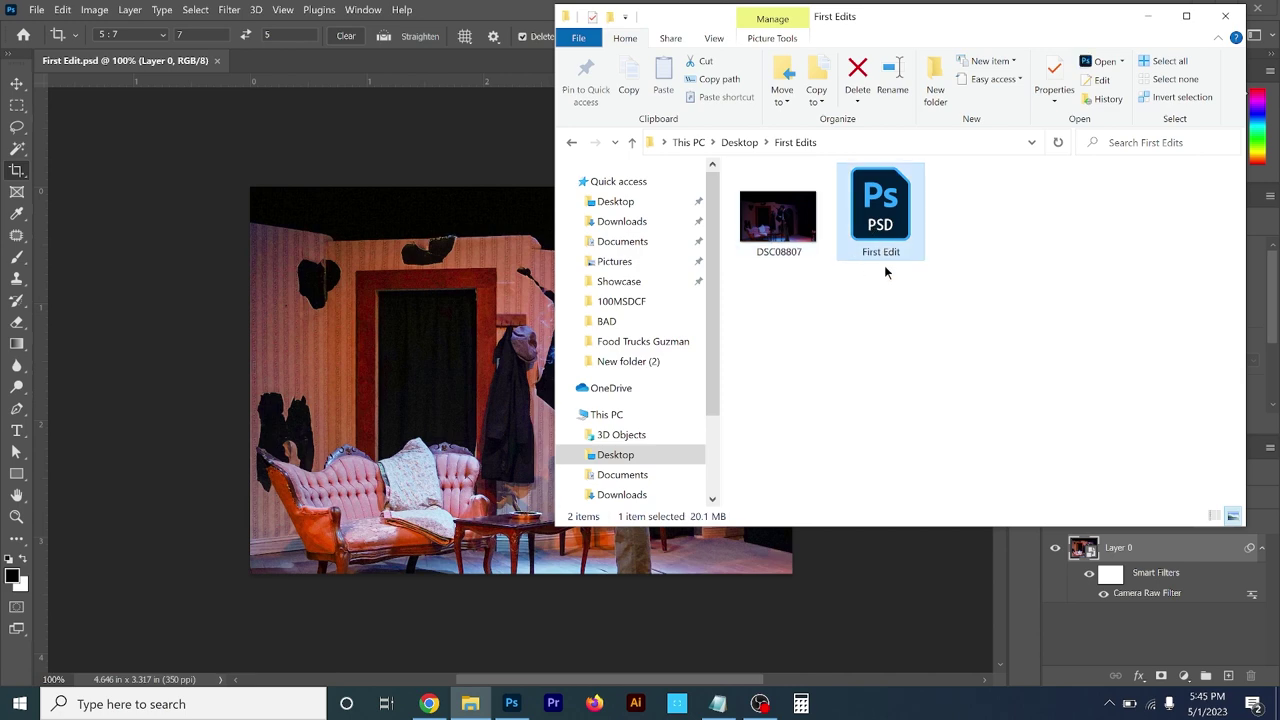
pyautogui.click(214, 189)
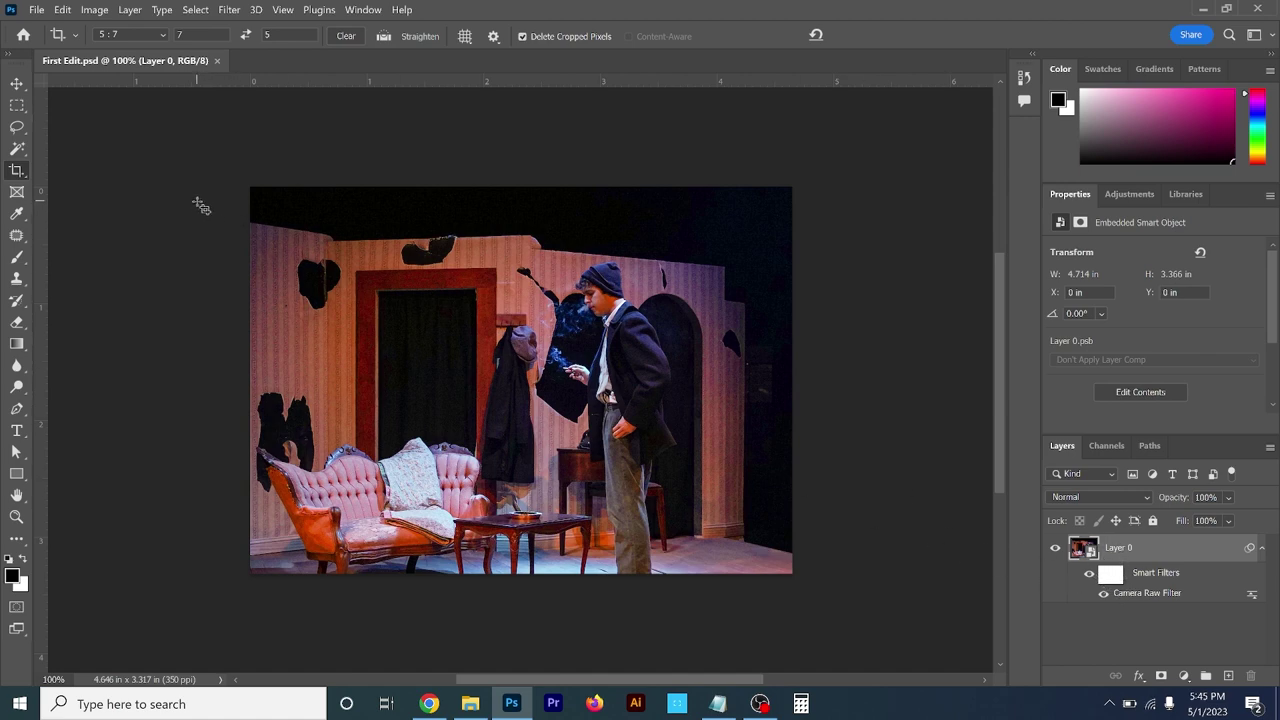
# - Set up an Export As of the photo in JPG format with the quality raised to 7
pyautogui.click(37, 10)
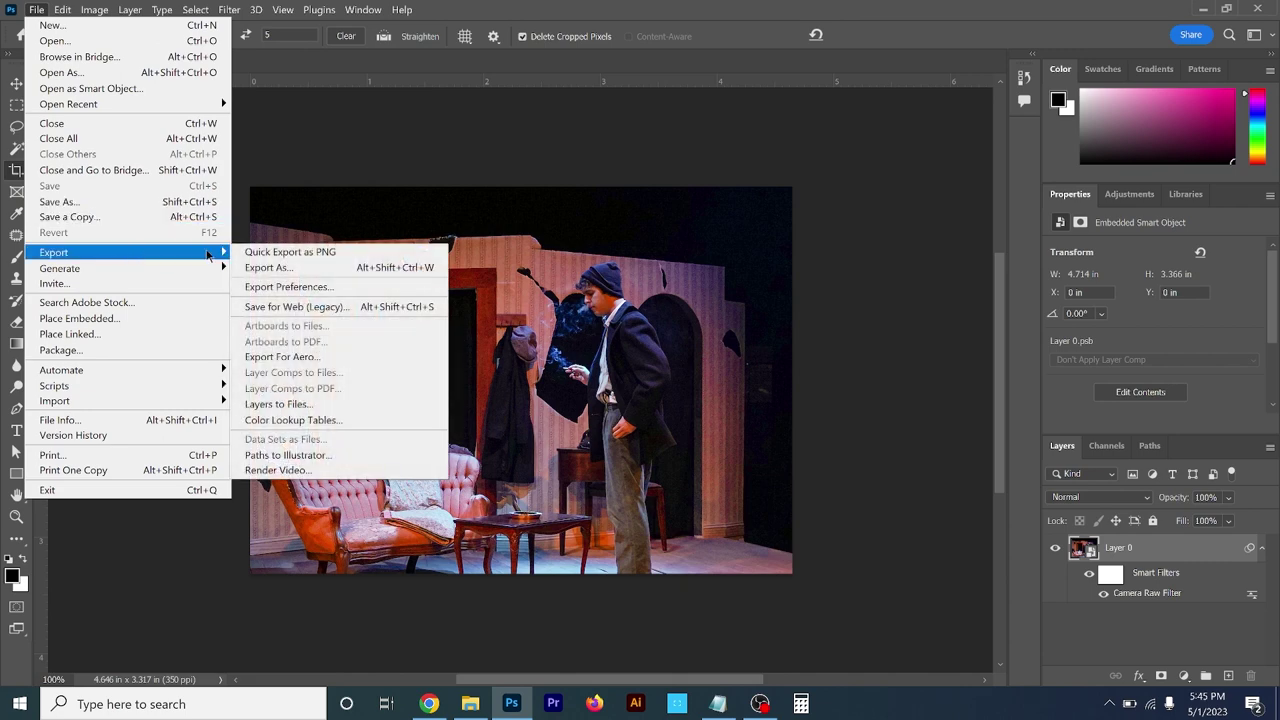
pyautogui.click(315, 268)
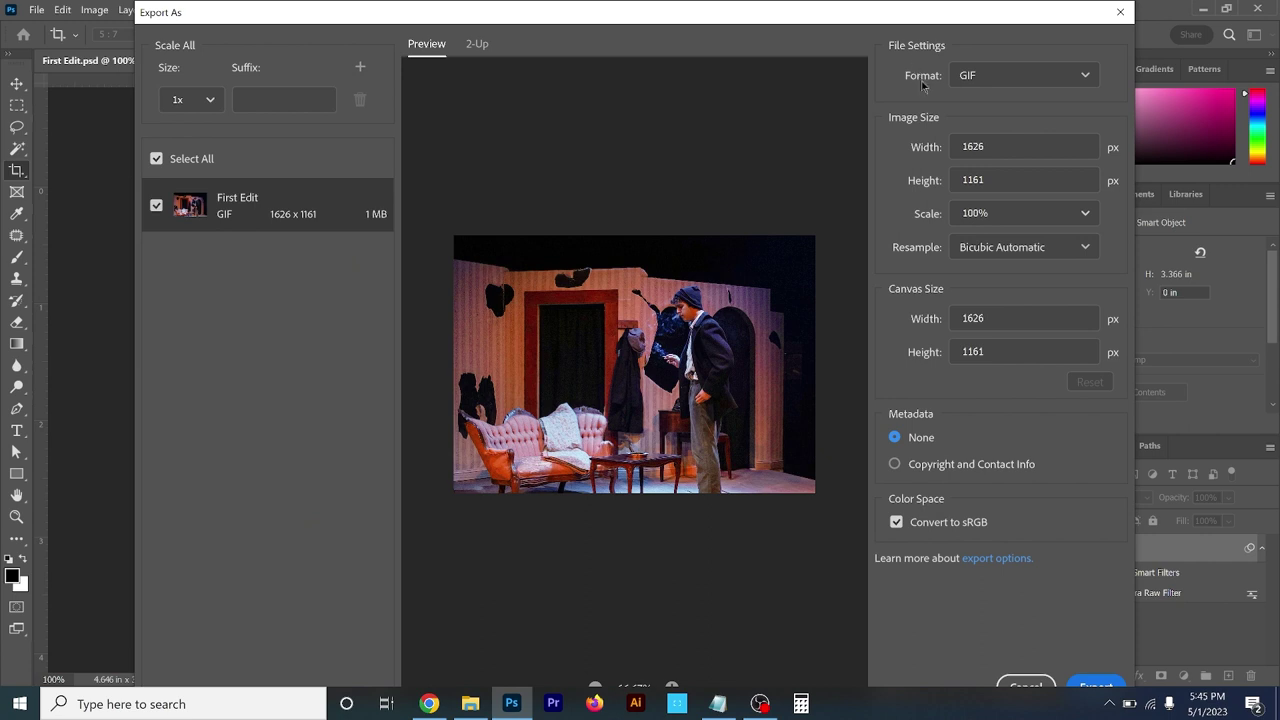
pyautogui.click(982, 77)
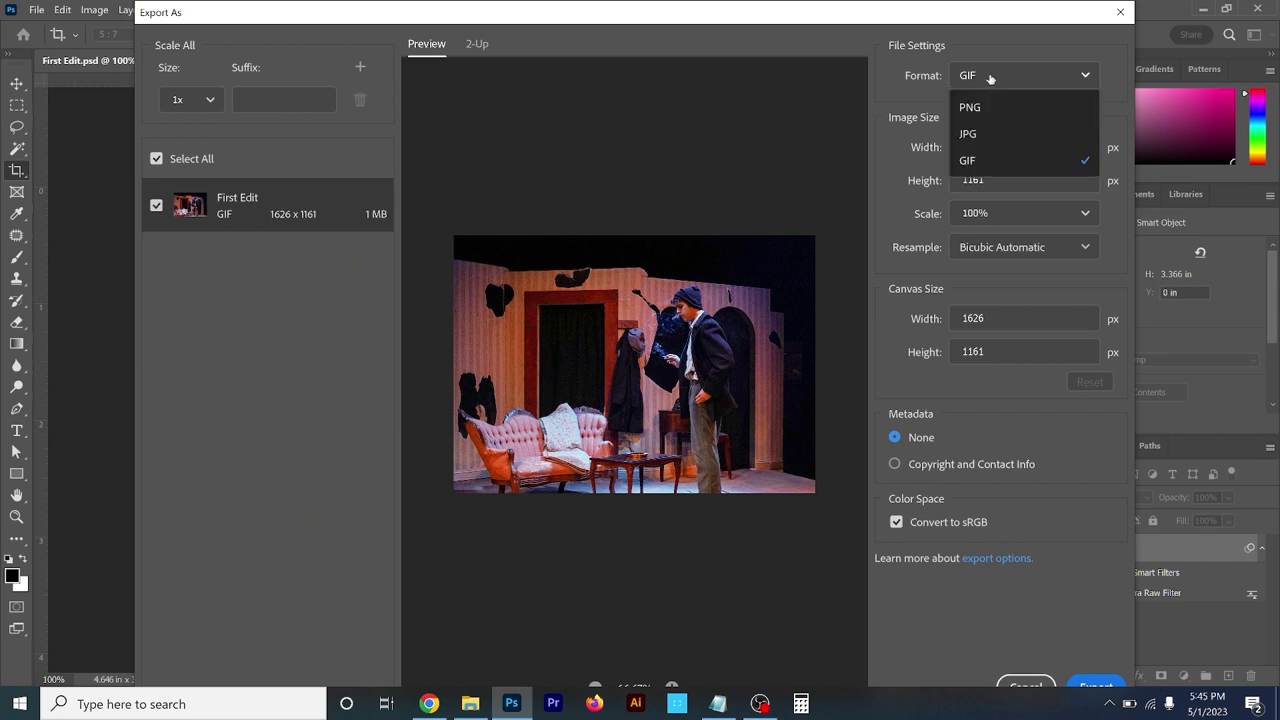
pyautogui.click(968, 134)
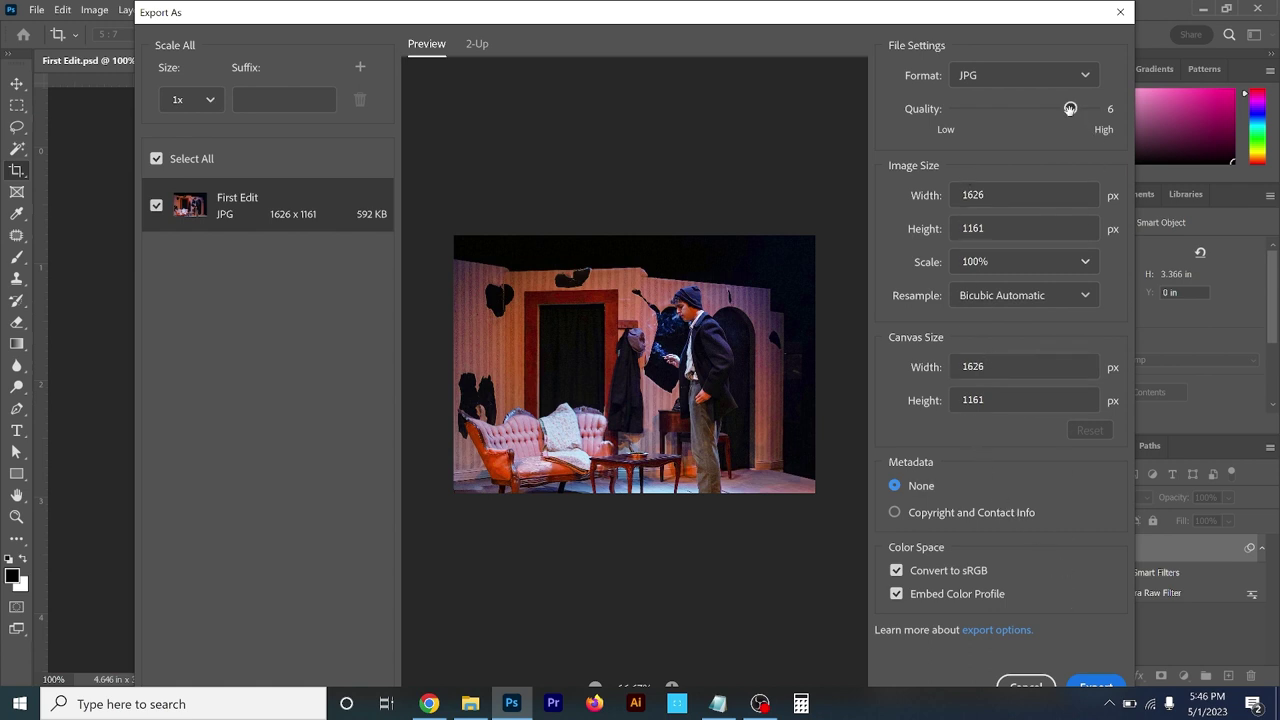
pyautogui.moveTo(1070, 108); pyautogui.dragTo(1108, 110)
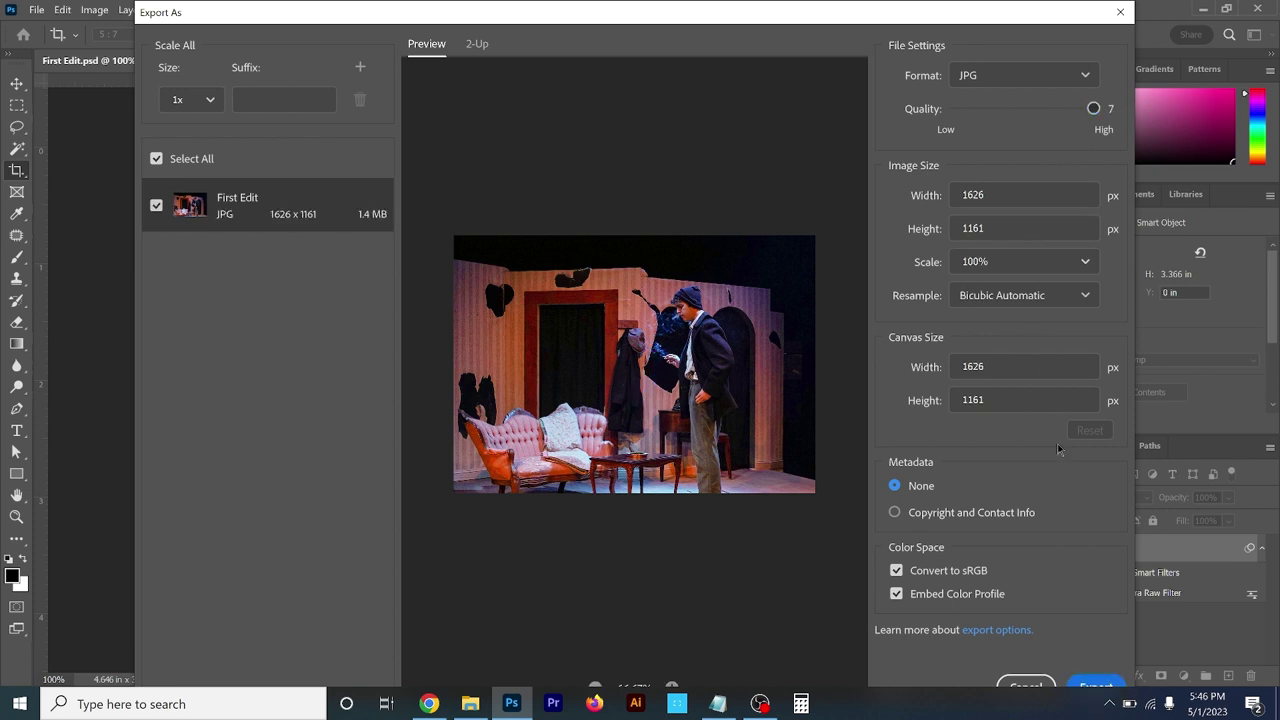
# - Export the JPG as First Edit into the First Edits folder on the Desktop
pyautogui.click(1094, 687)
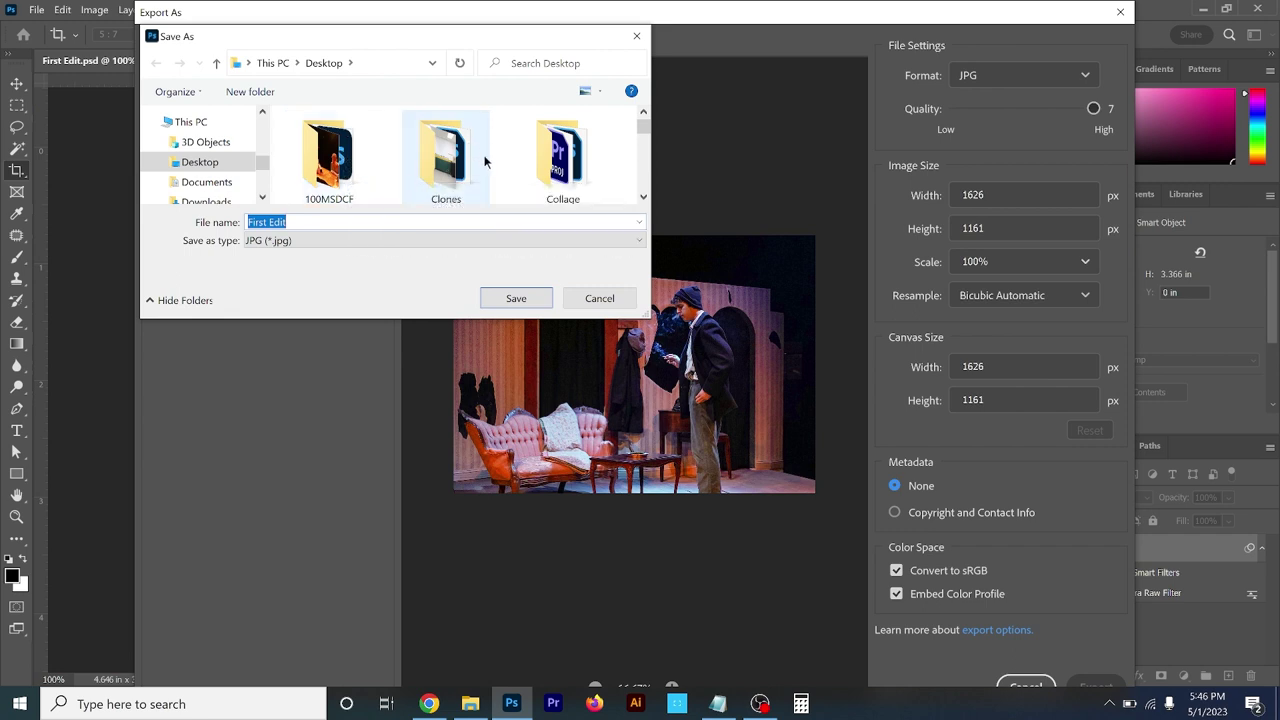
pyautogui.scroll(-1, 484, 160)
pyautogui.scroll(-2, 484, 160)
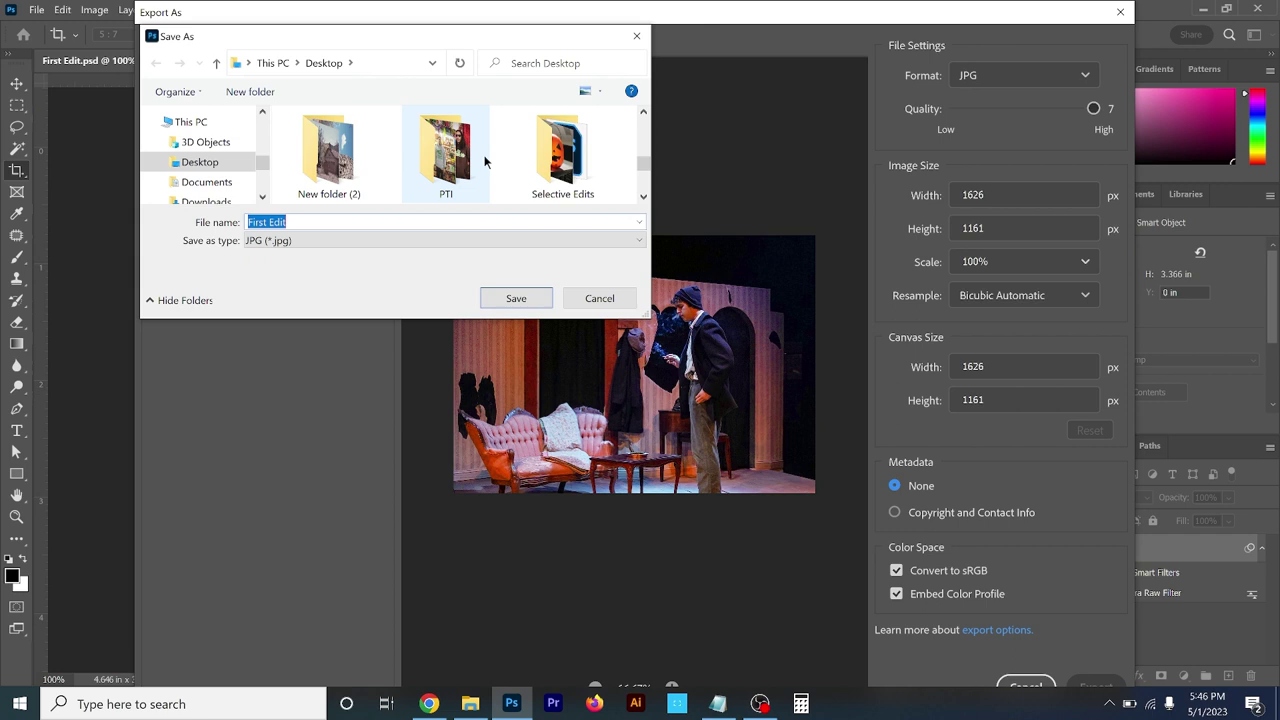
pyautogui.scroll(1, 484, 160)
pyautogui.scroll(1, 484, 160)
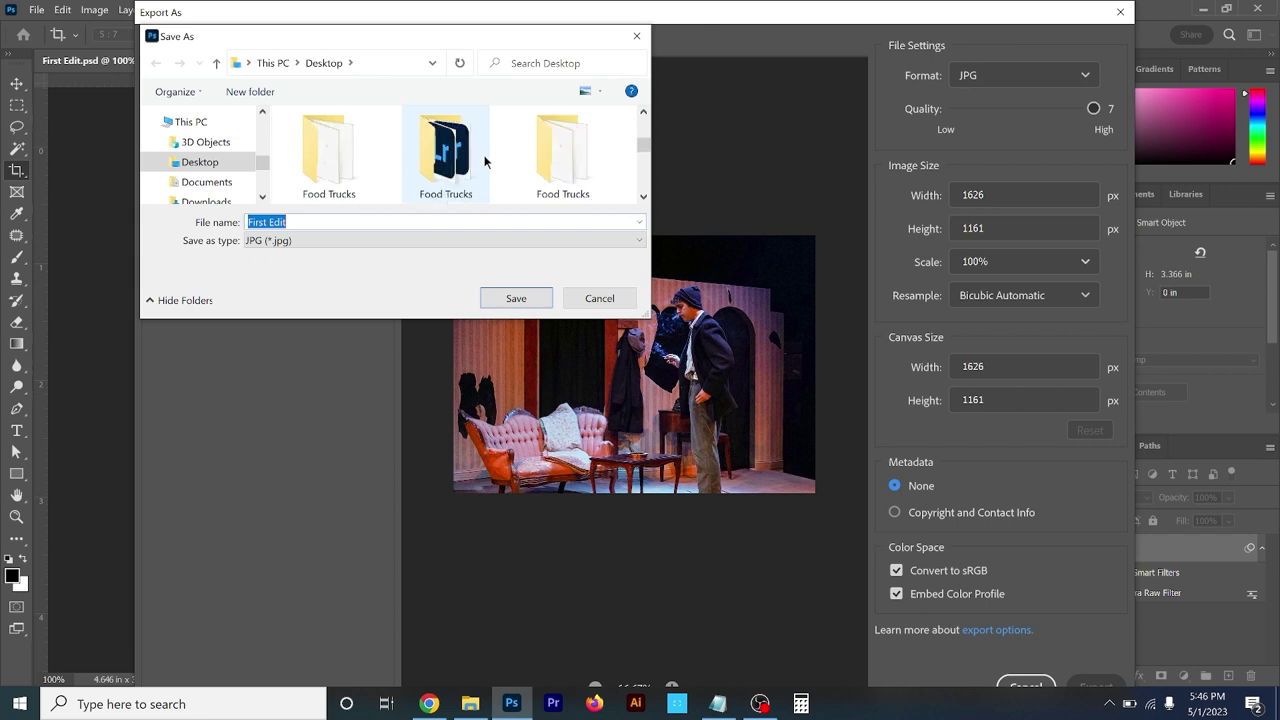
pyautogui.scroll(1, 484, 160)
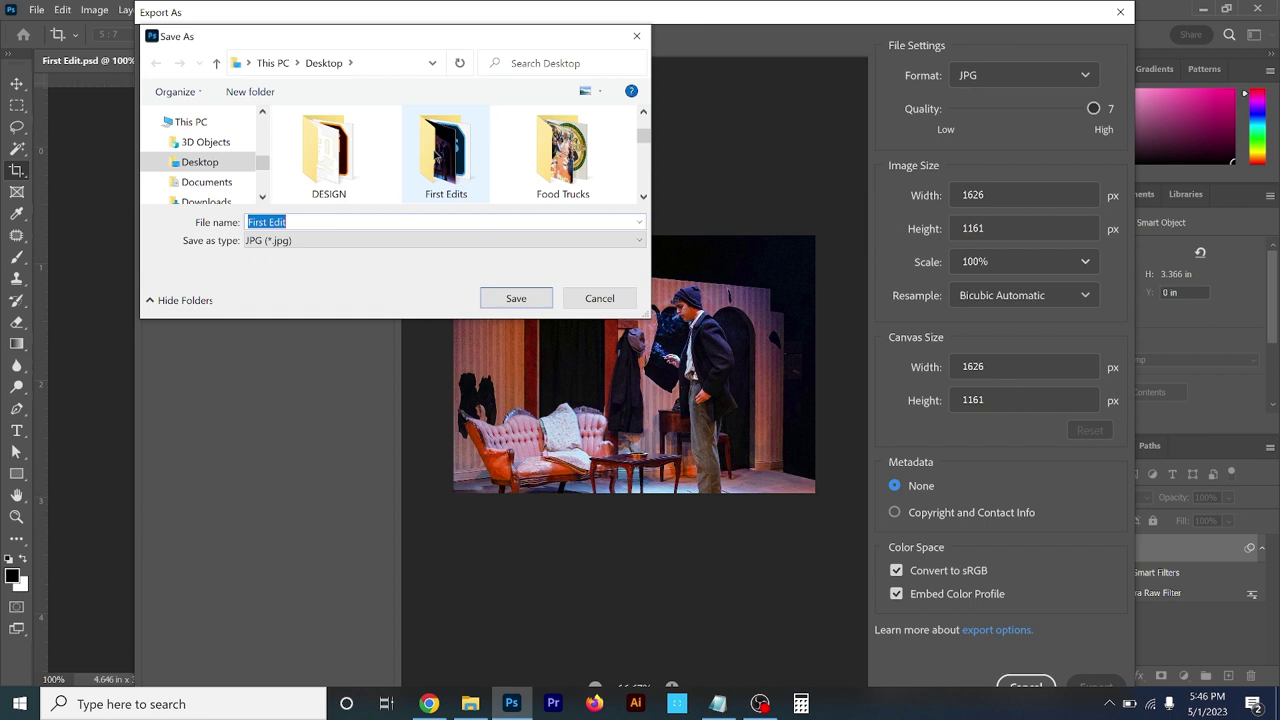
pyautogui.doubleClick(436, 156)
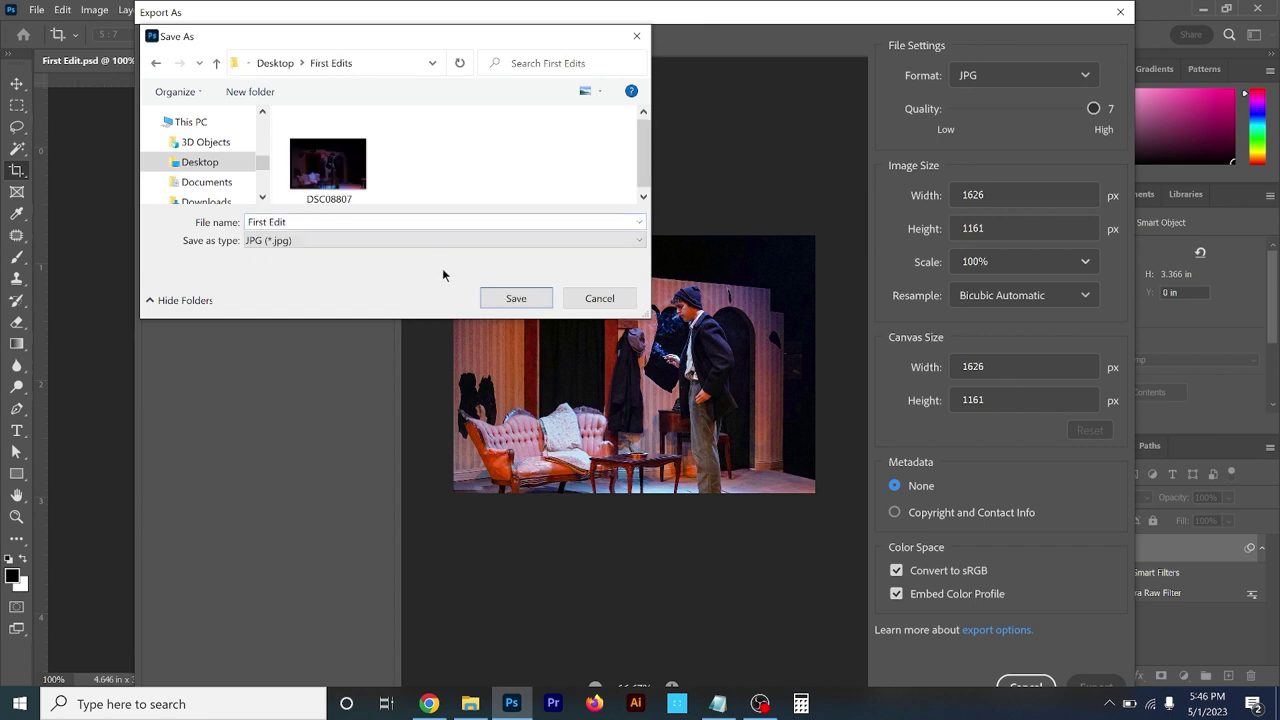
pyautogui.click(521, 296)
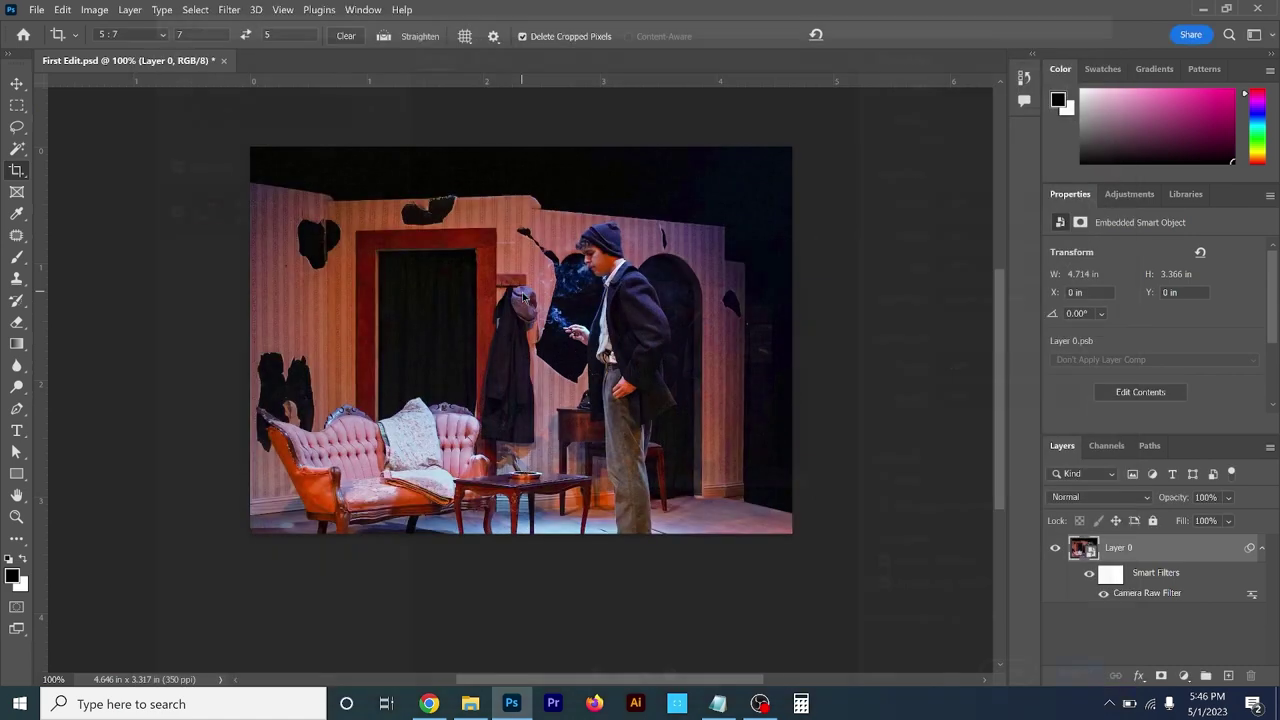
# - Switch to File Explorer and examine the original DSC08807 photo, the First Edit JPG and the First Edit PSD in the First Edits folder
pyautogui.click(470, 704)
pyautogui.click(796, 222)
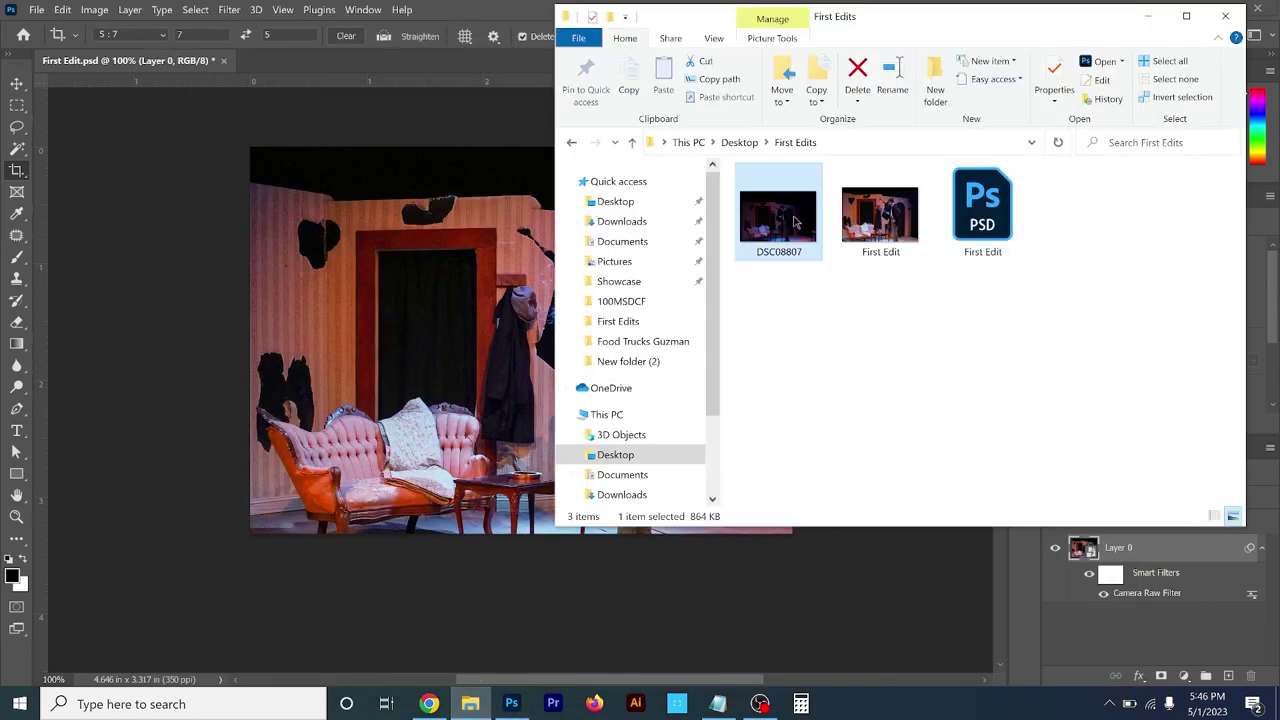
pyautogui.click(858, 258)
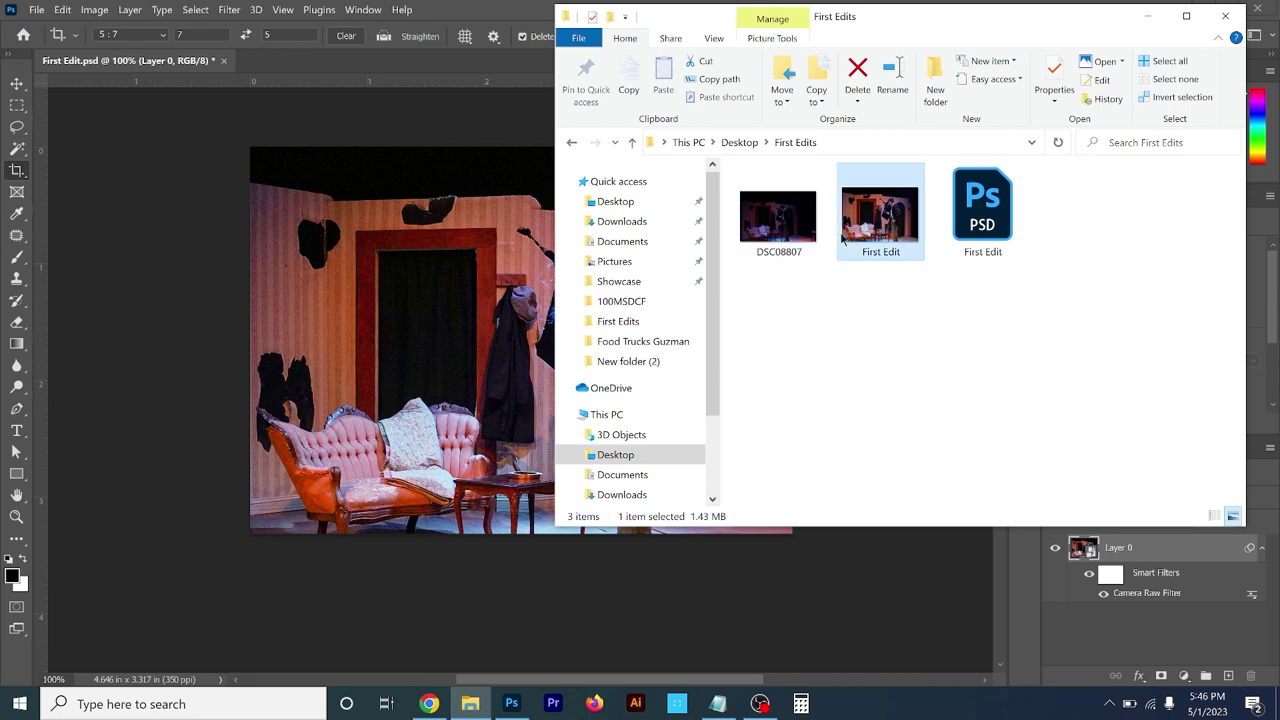
pyautogui.press('Right')
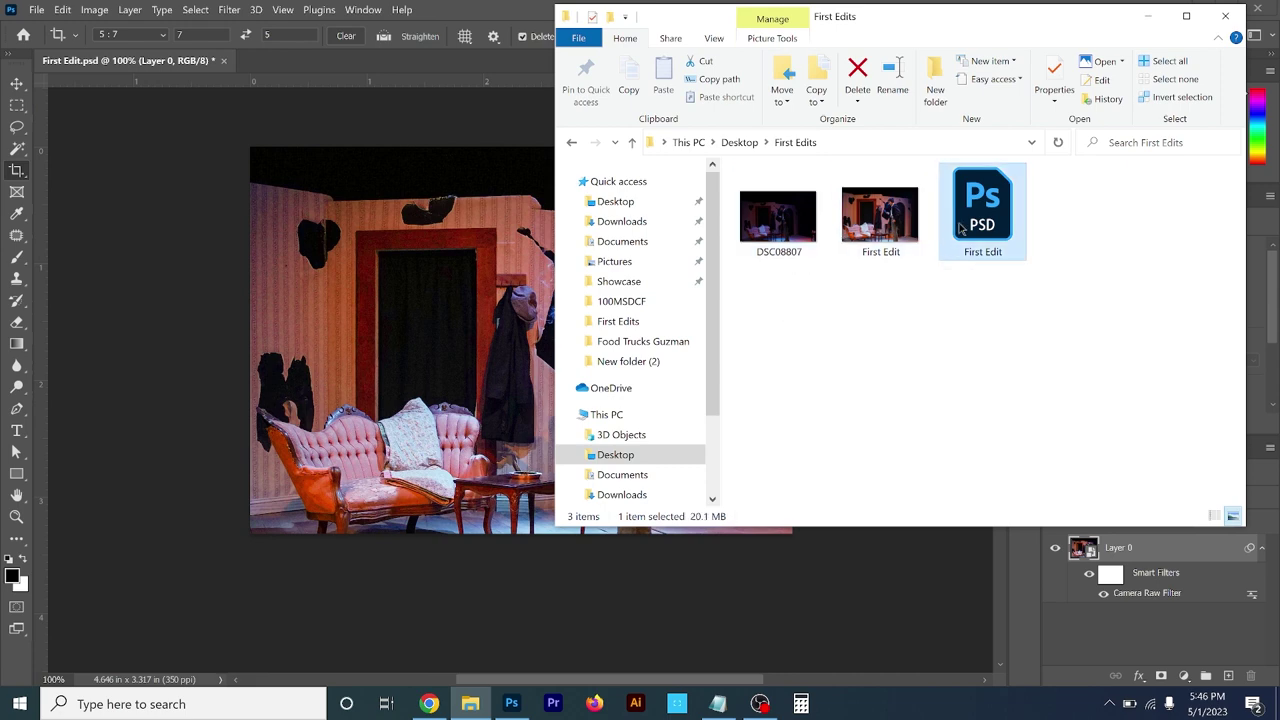
pyautogui.click(926, 305)
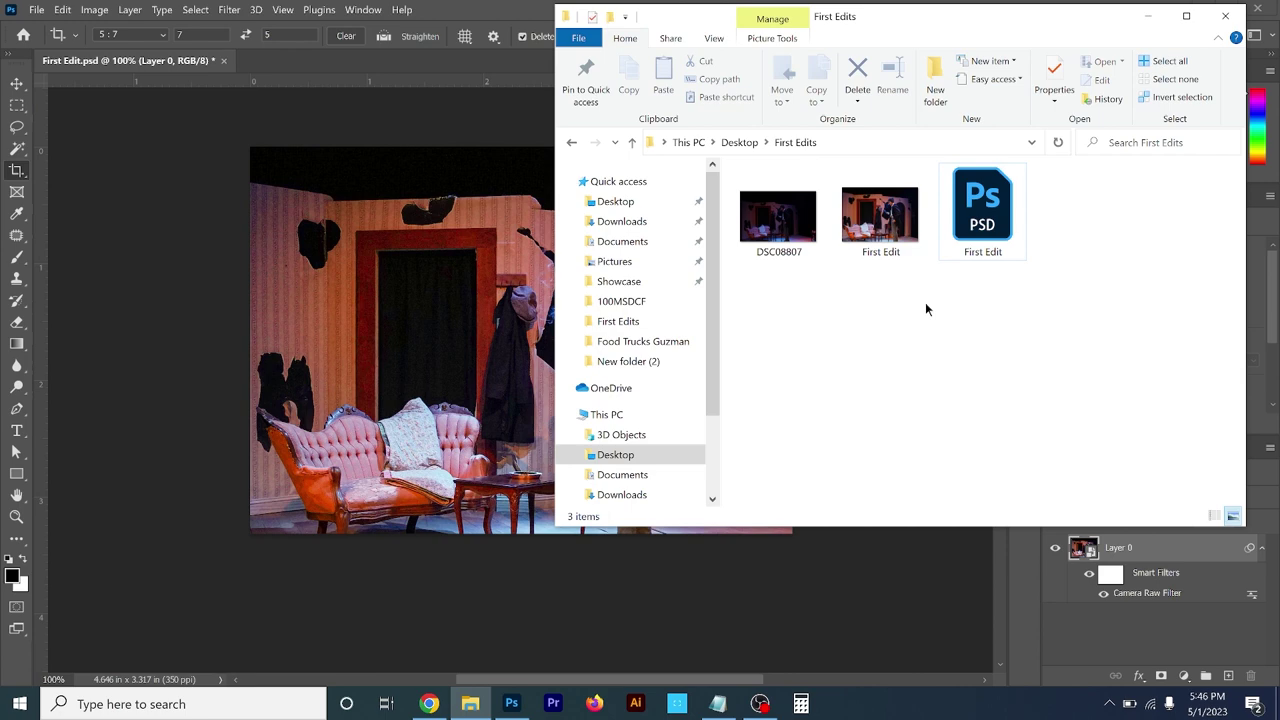
pyautogui.moveTo(763, 292); pyautogui.dragTo(906, 202)
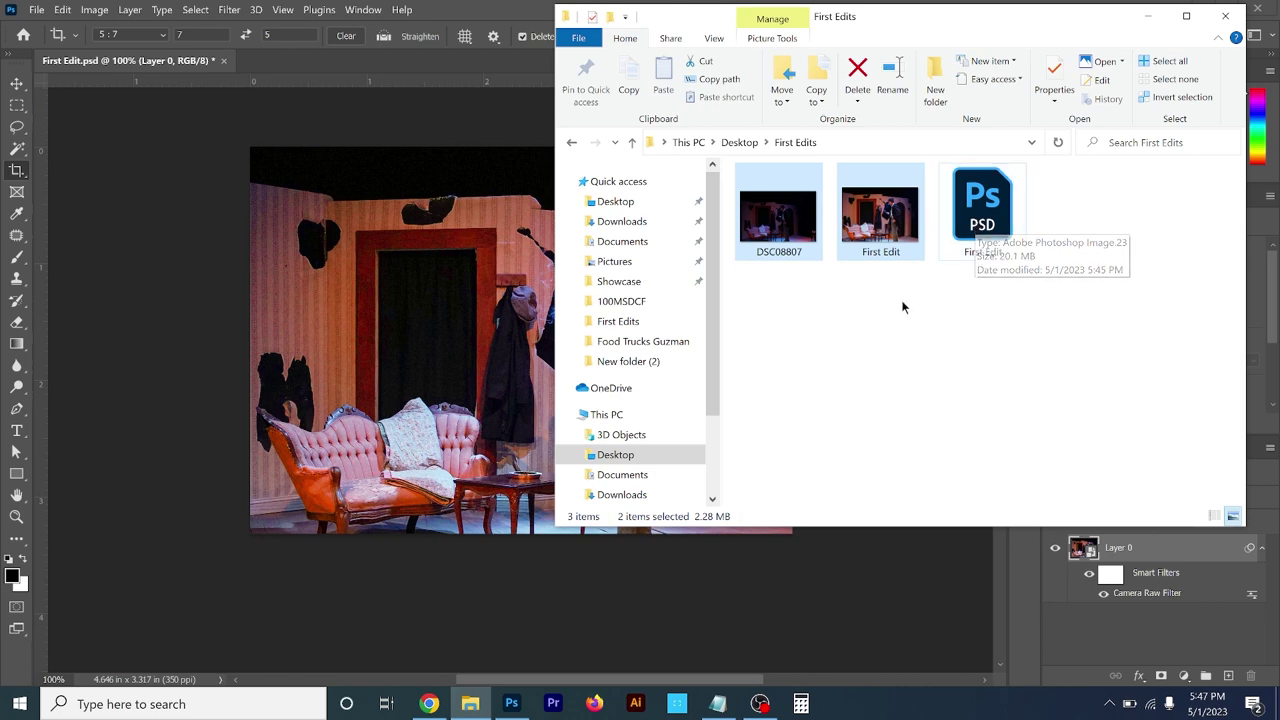
pyautogui.click(790, 219)
pyautogui.click(868, 215)
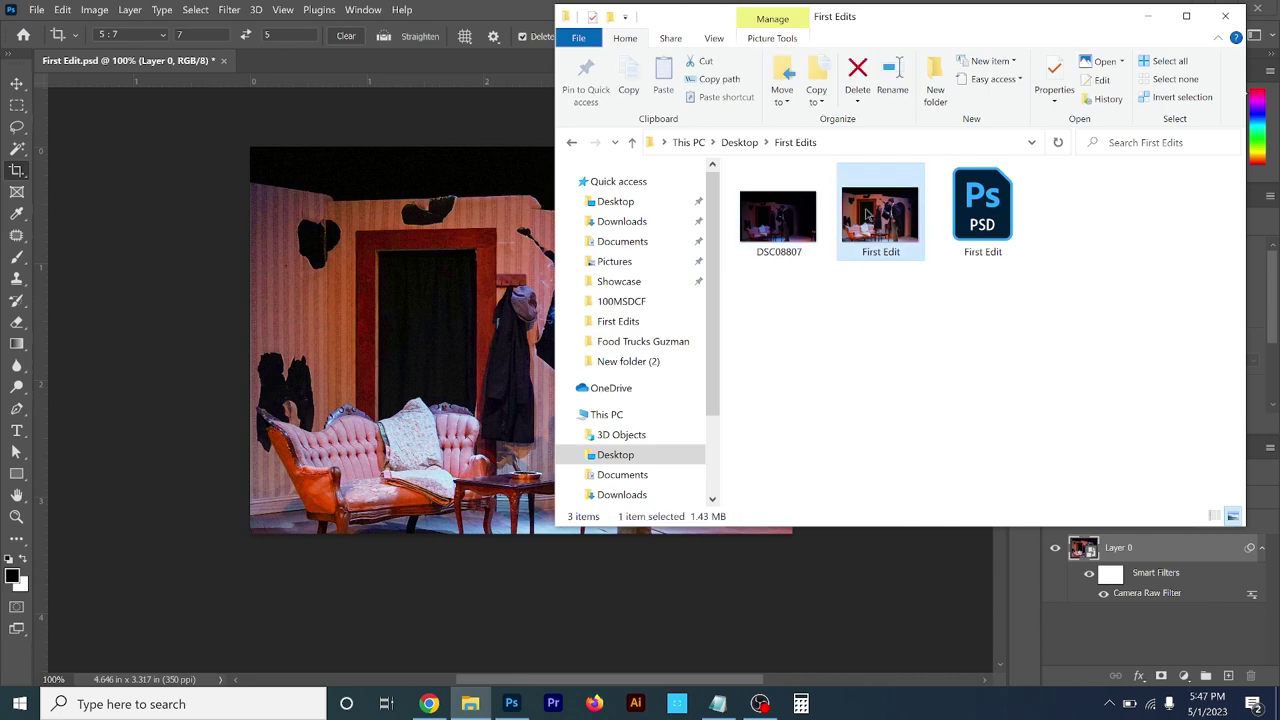